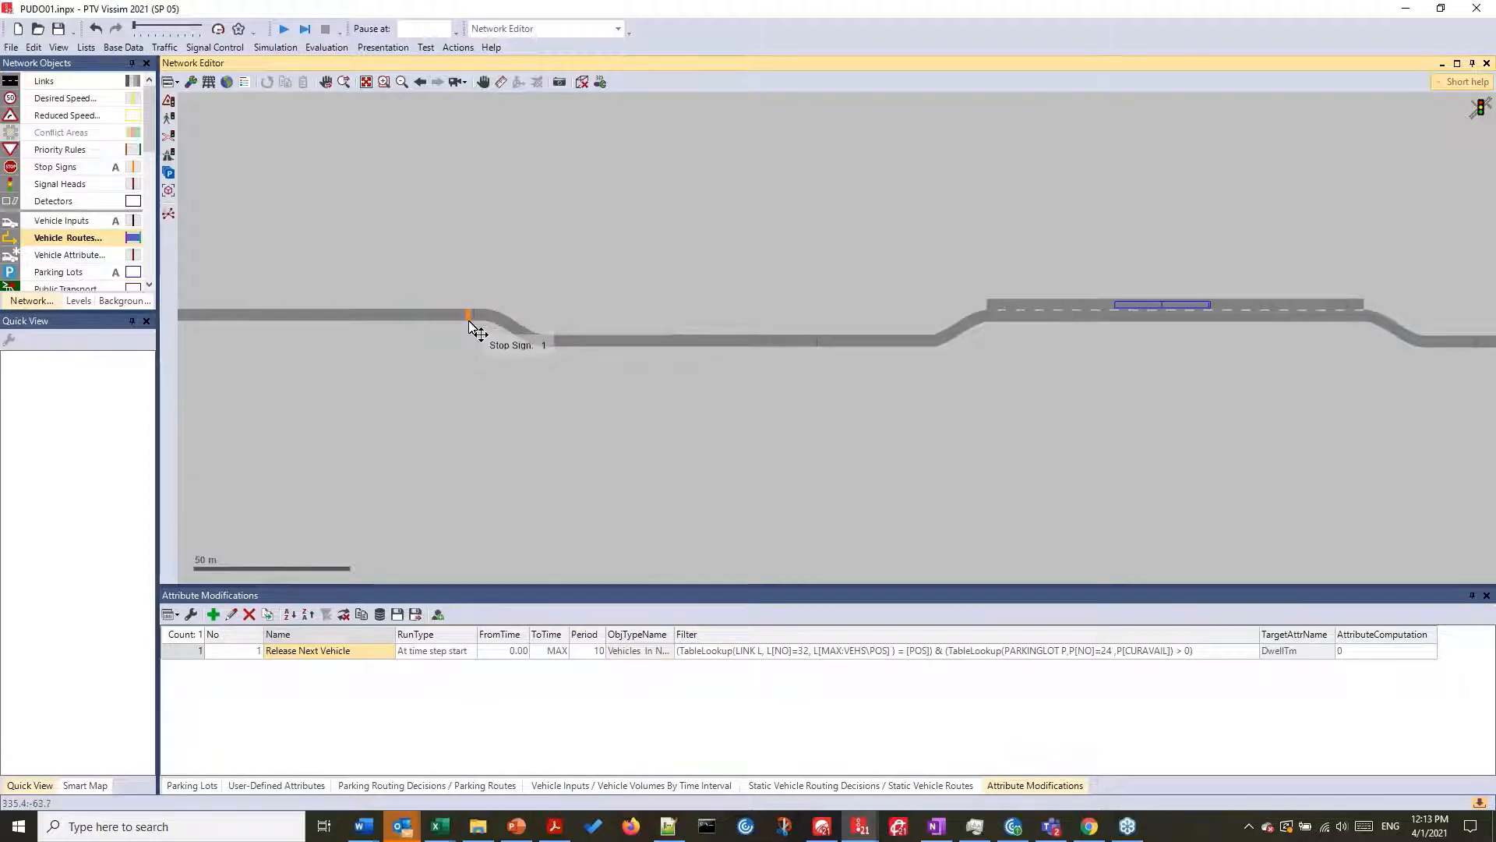
- Run the simulation of the pick-up and drop-off network without saving changes, stop it and ignore the warnings
{"action": "key", "text": "F5"}
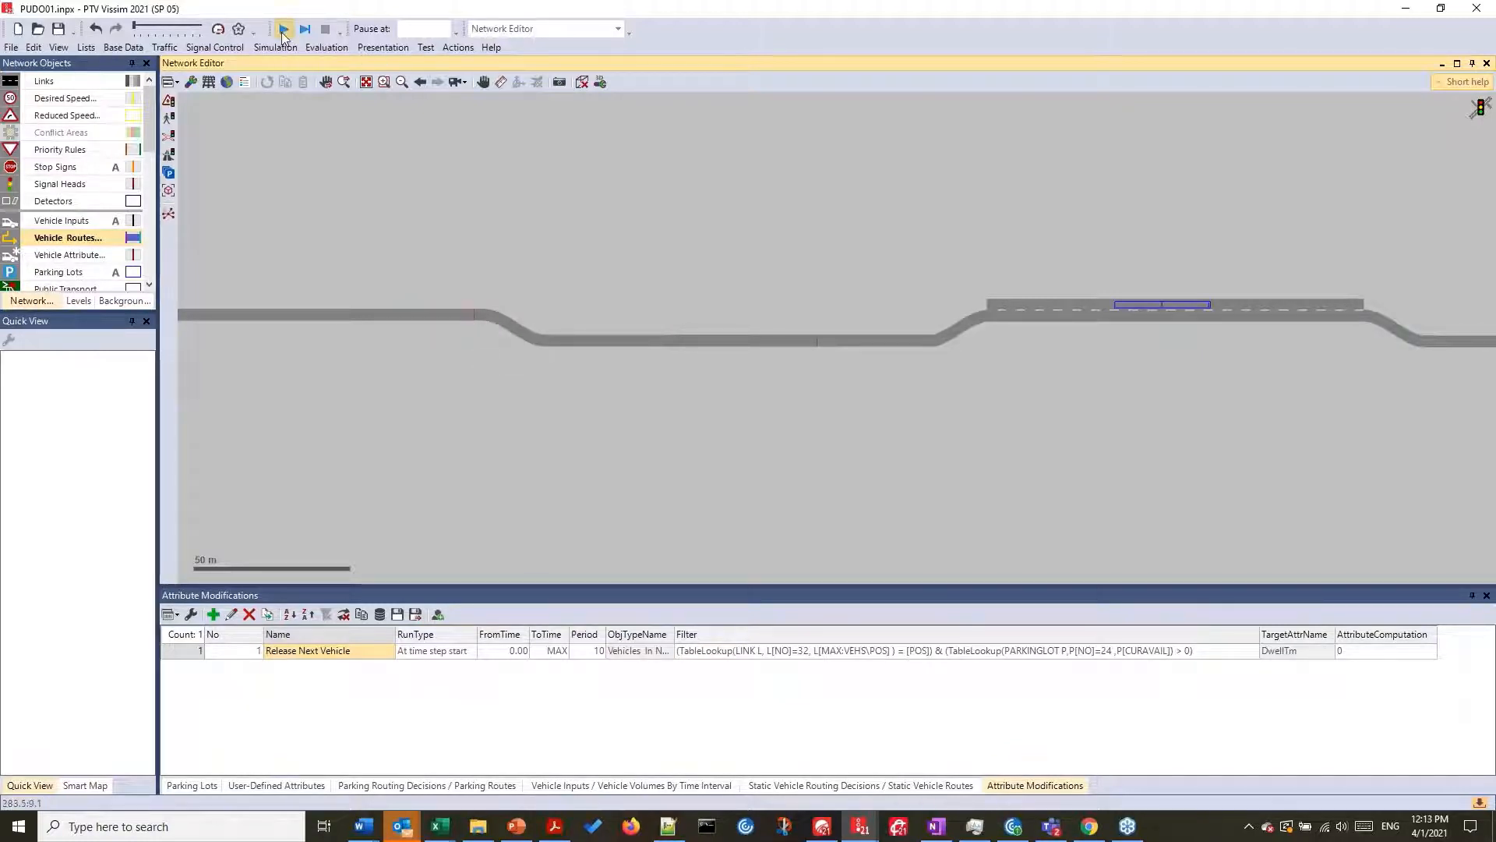
{"action": "left_click", "coordinate": [781, 413]}
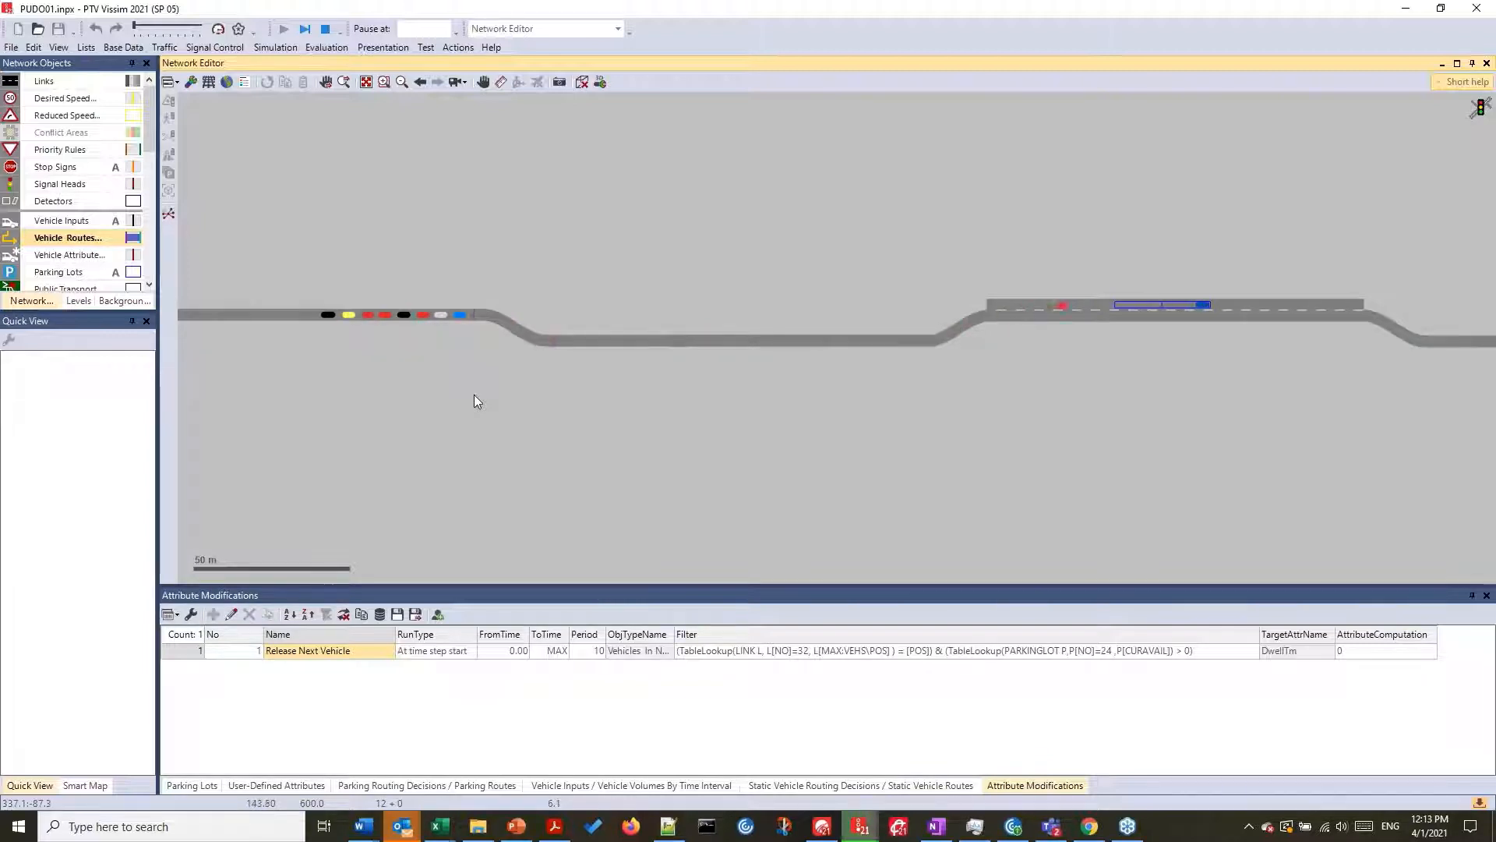
{"action": "left_click", "coordinate": [324, 32]}
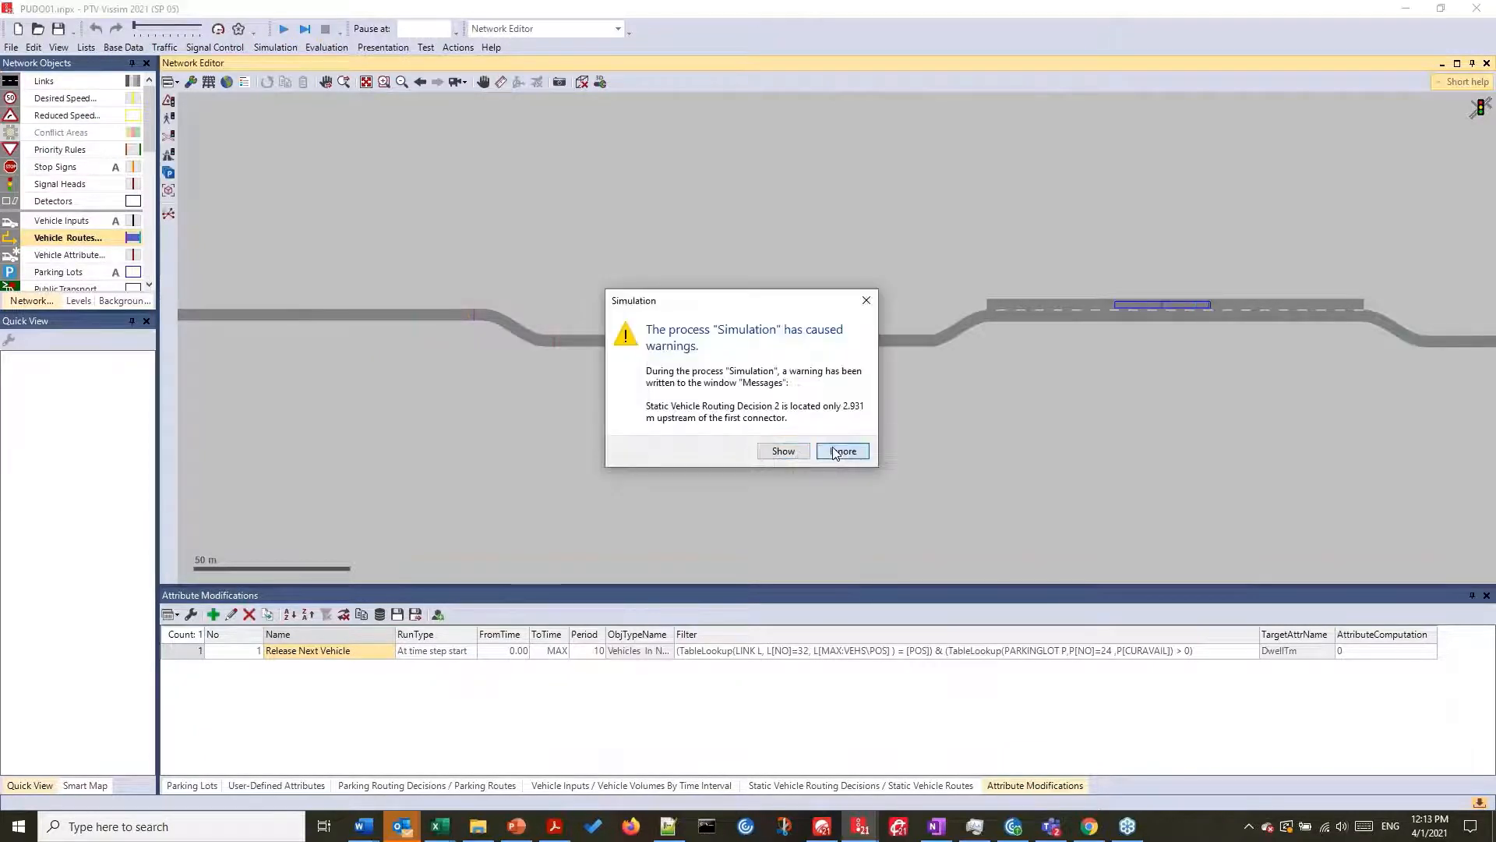
{"action": "left_click", "coordinate": [836, 452]}
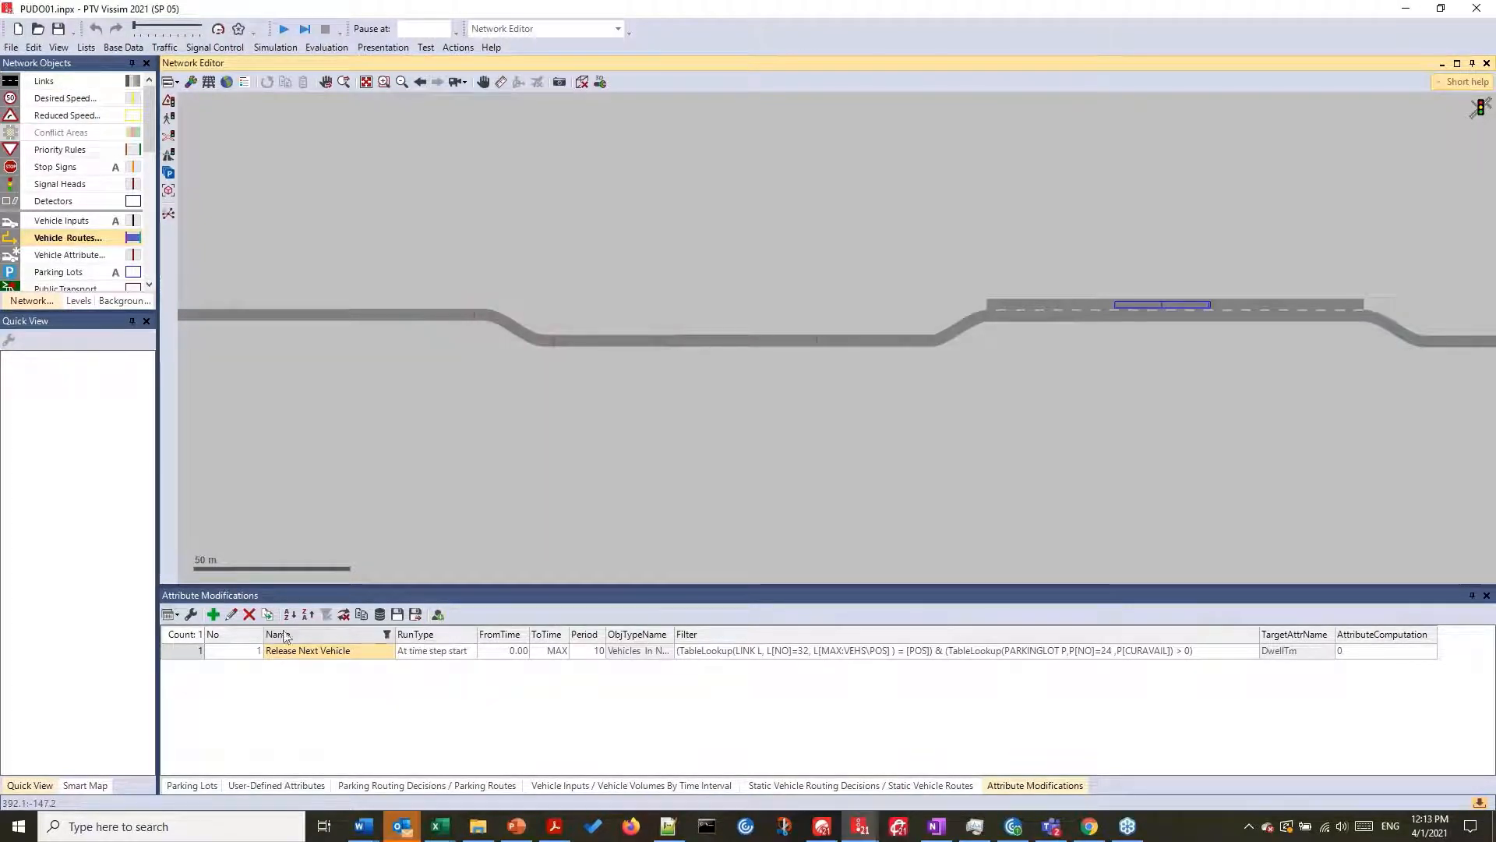
- Open the Release Next Vehicle attribute modification and examine its name, execution type and period
{"action": "left_click", "coordinate": [231, 614]}
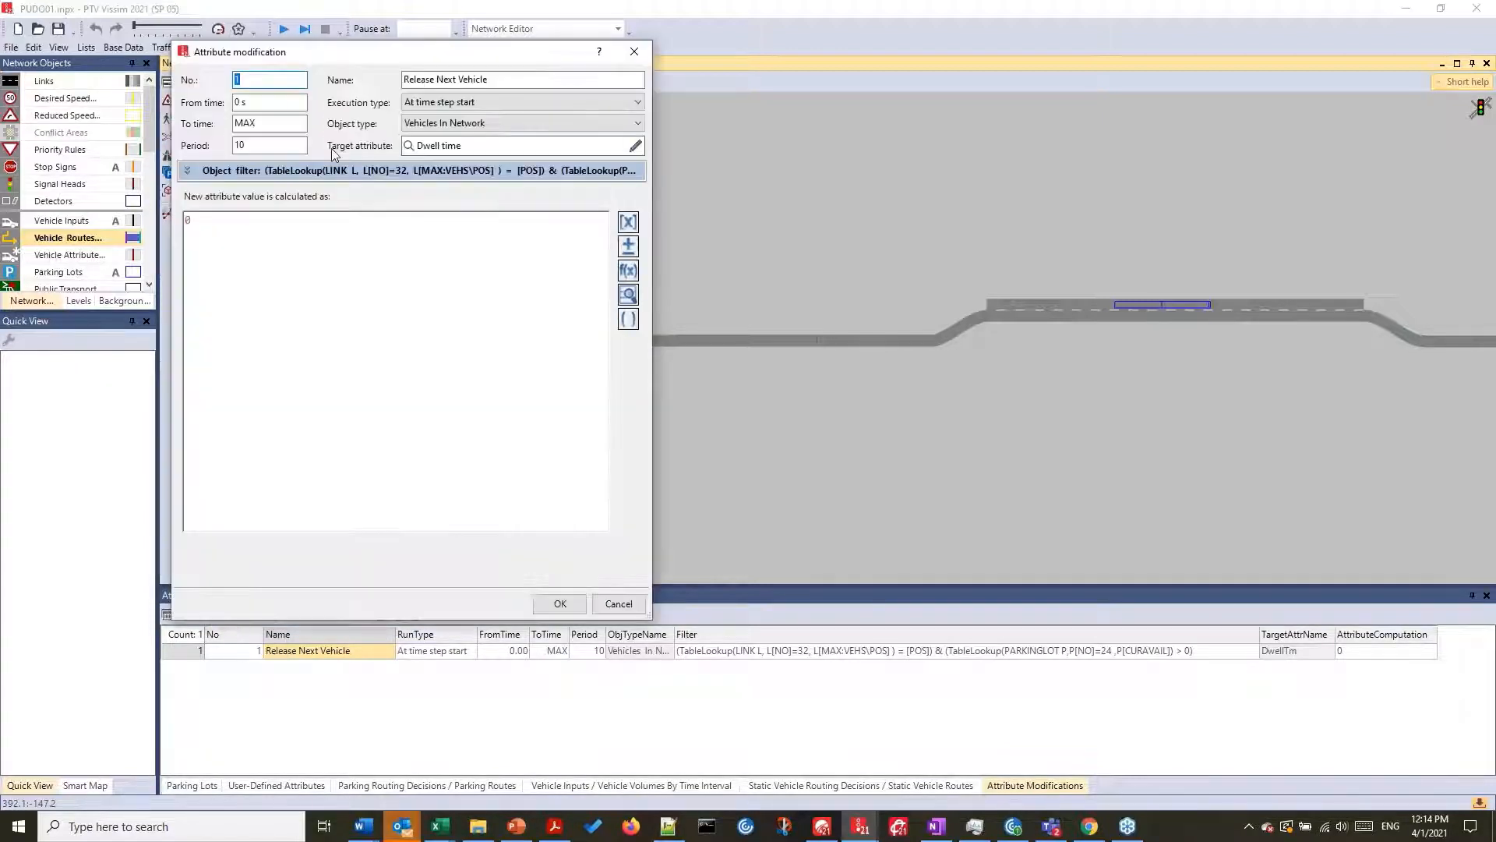
{"action": "left_click_drag", "start_coordinate": [403, 59], "coordinate": [863, 86]}
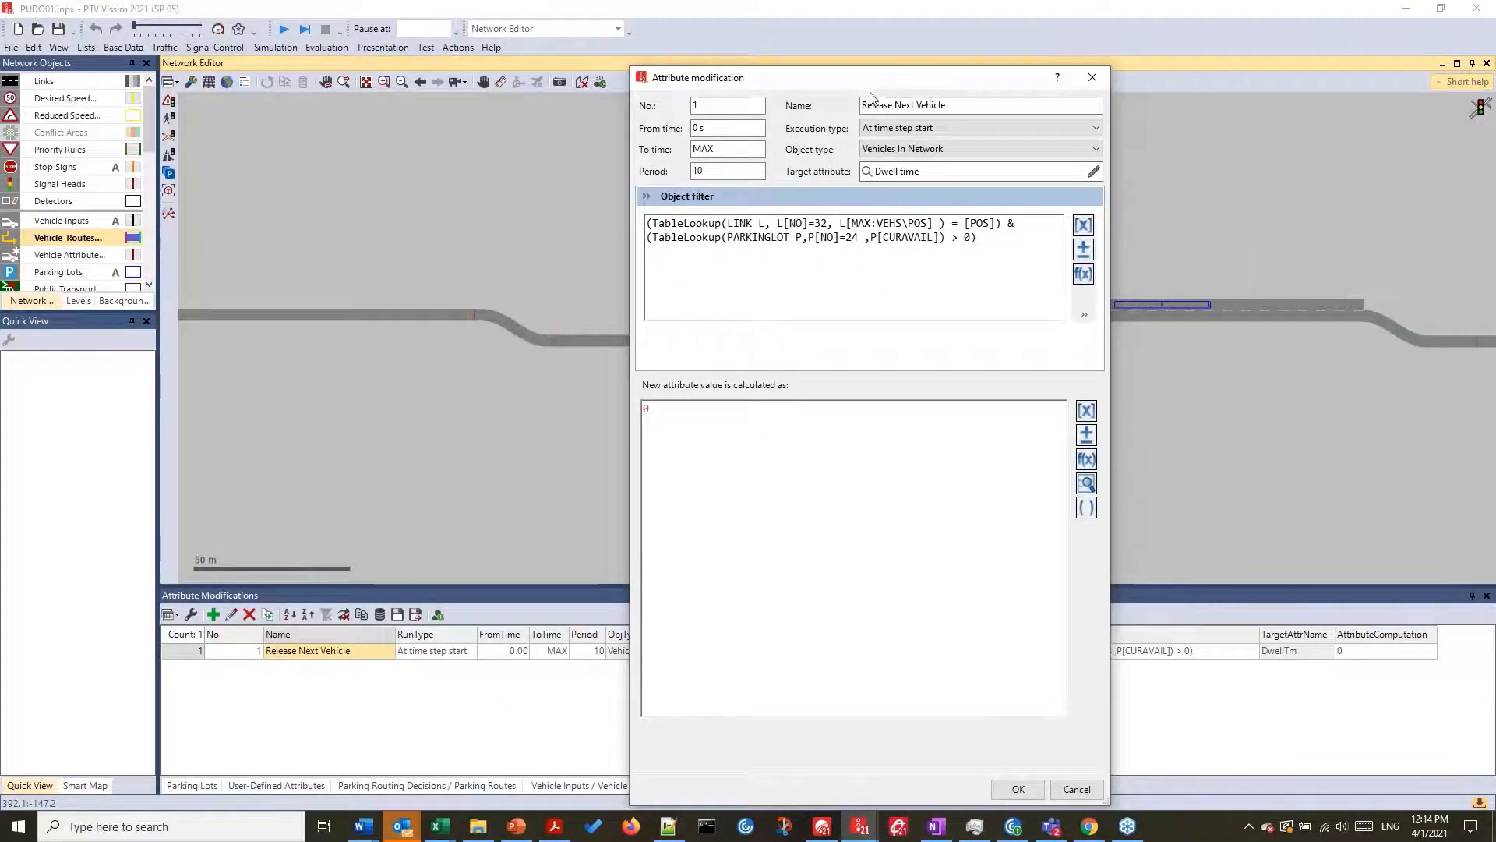
{"action": "left_click", "coordinate": [896, 107]}
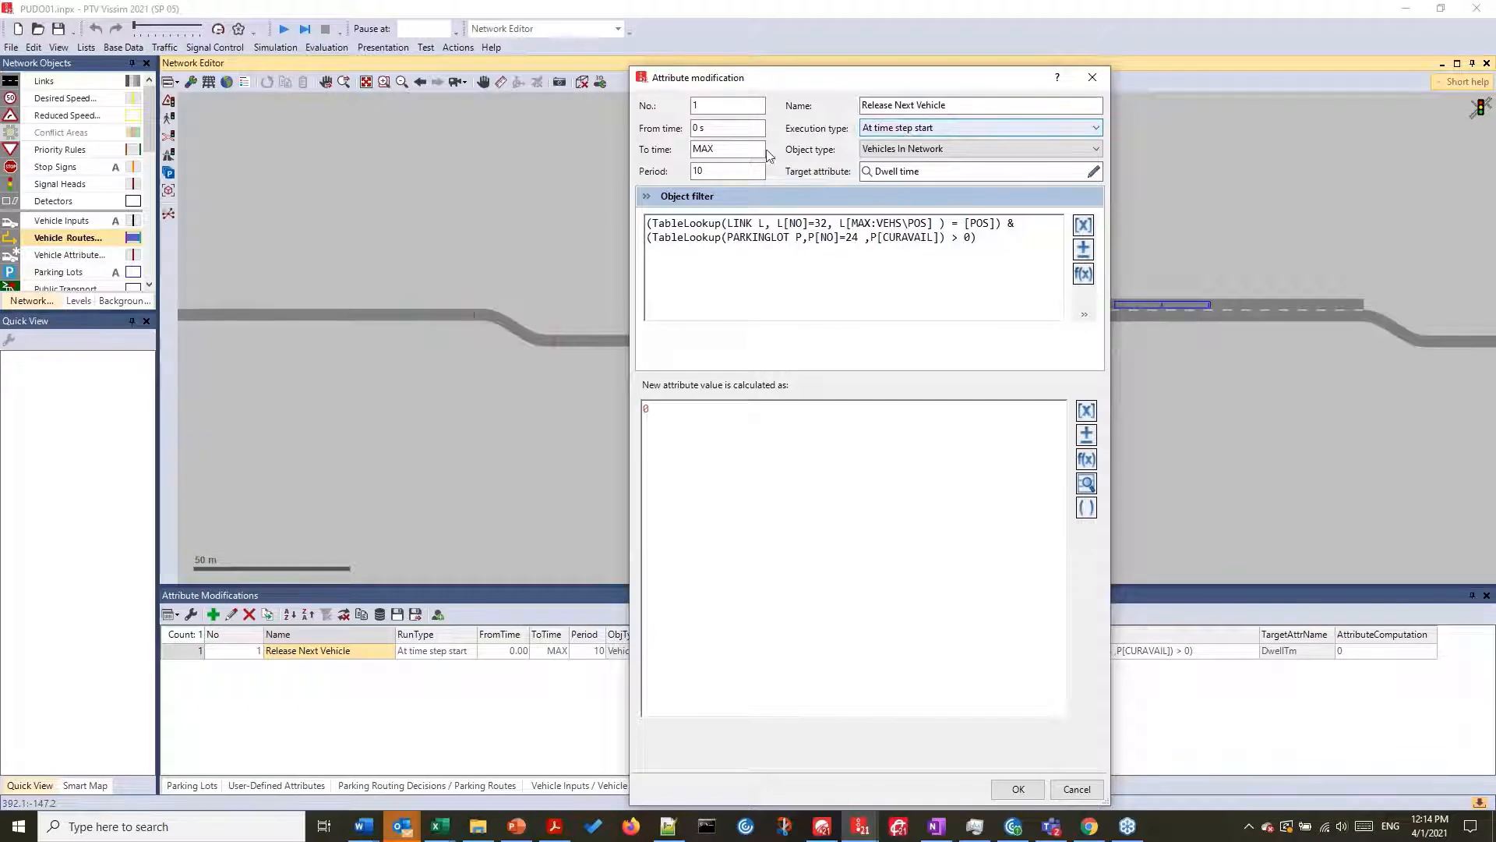
{"action": "double_click", "coordinate": [729, 170]}
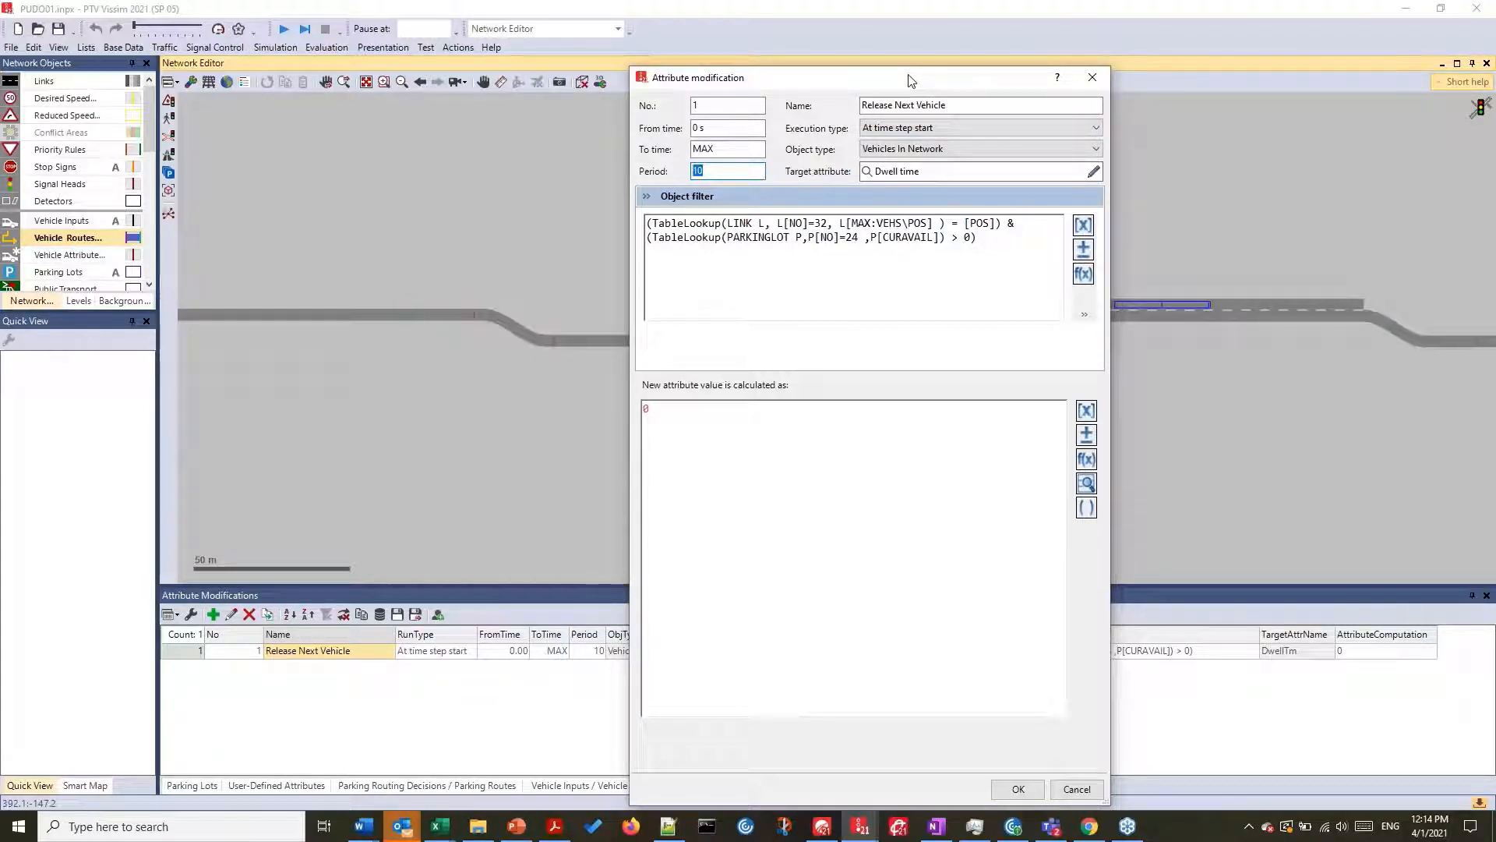
{"action": "left_click_drag", "start_coordinate": [910, 80], "coordinate": [821, 76]}
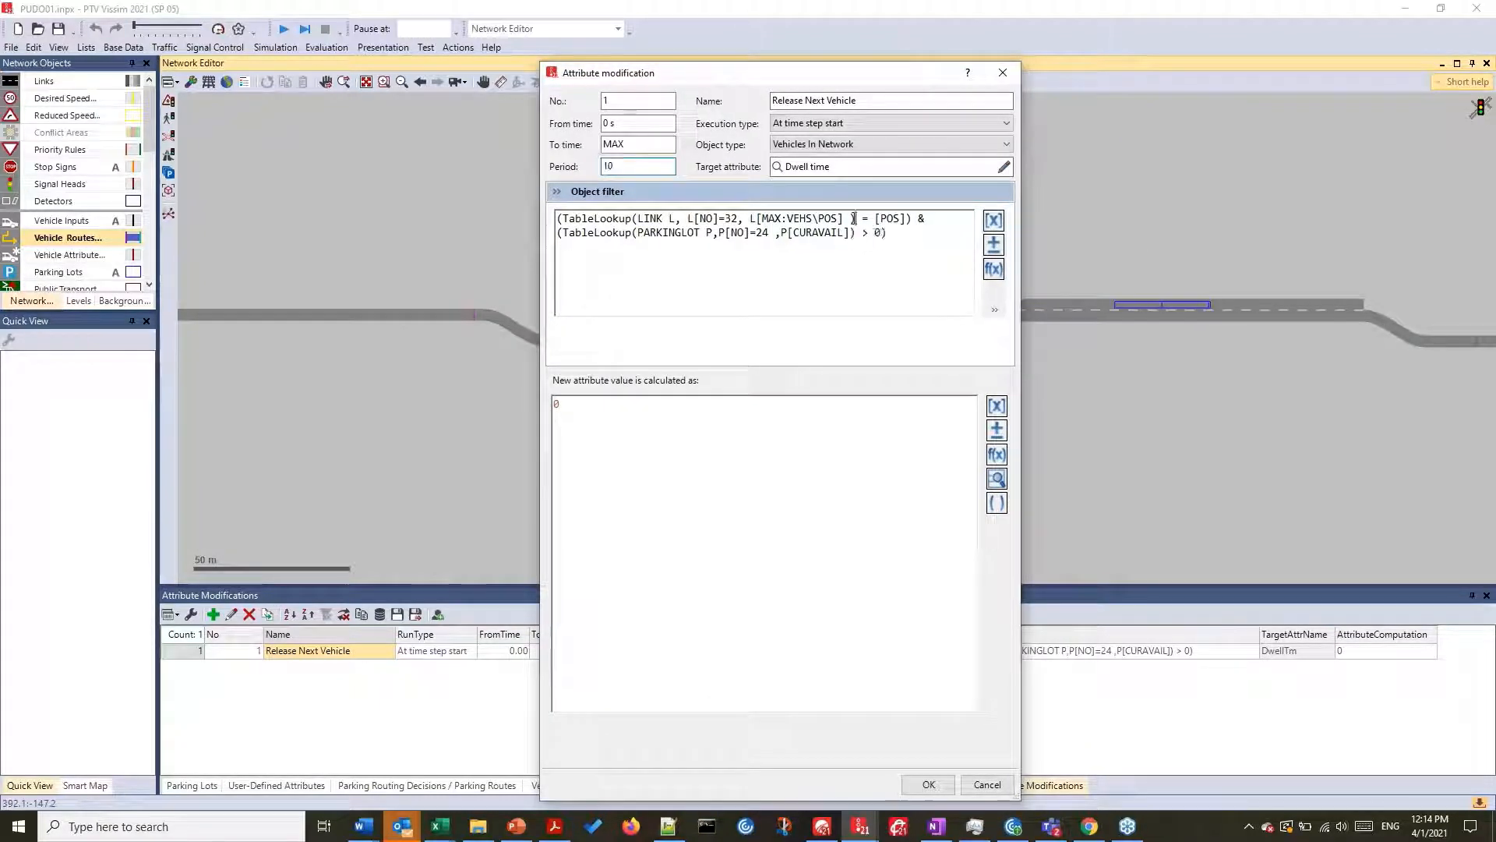
- Examine the object filter's link 32 and parking lot 24 conditions and the new value formula, and close the attribute modification
{"action": "left_click_drag", "start_coordinate": [854, 218], "coordinate": [556, 219]}
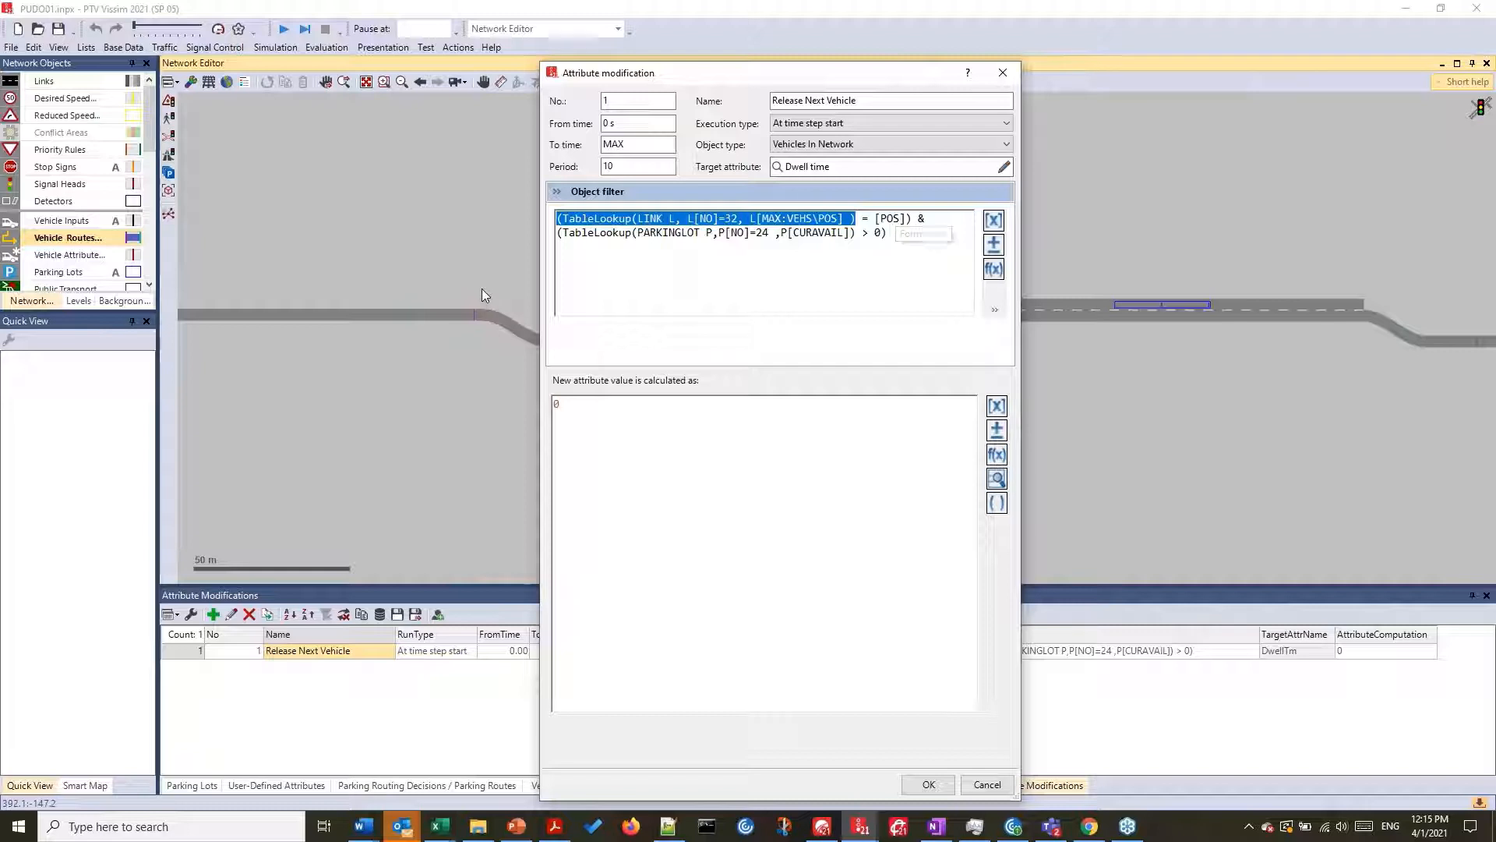
{"action": "left_click", "coordinate": [614, 257]}
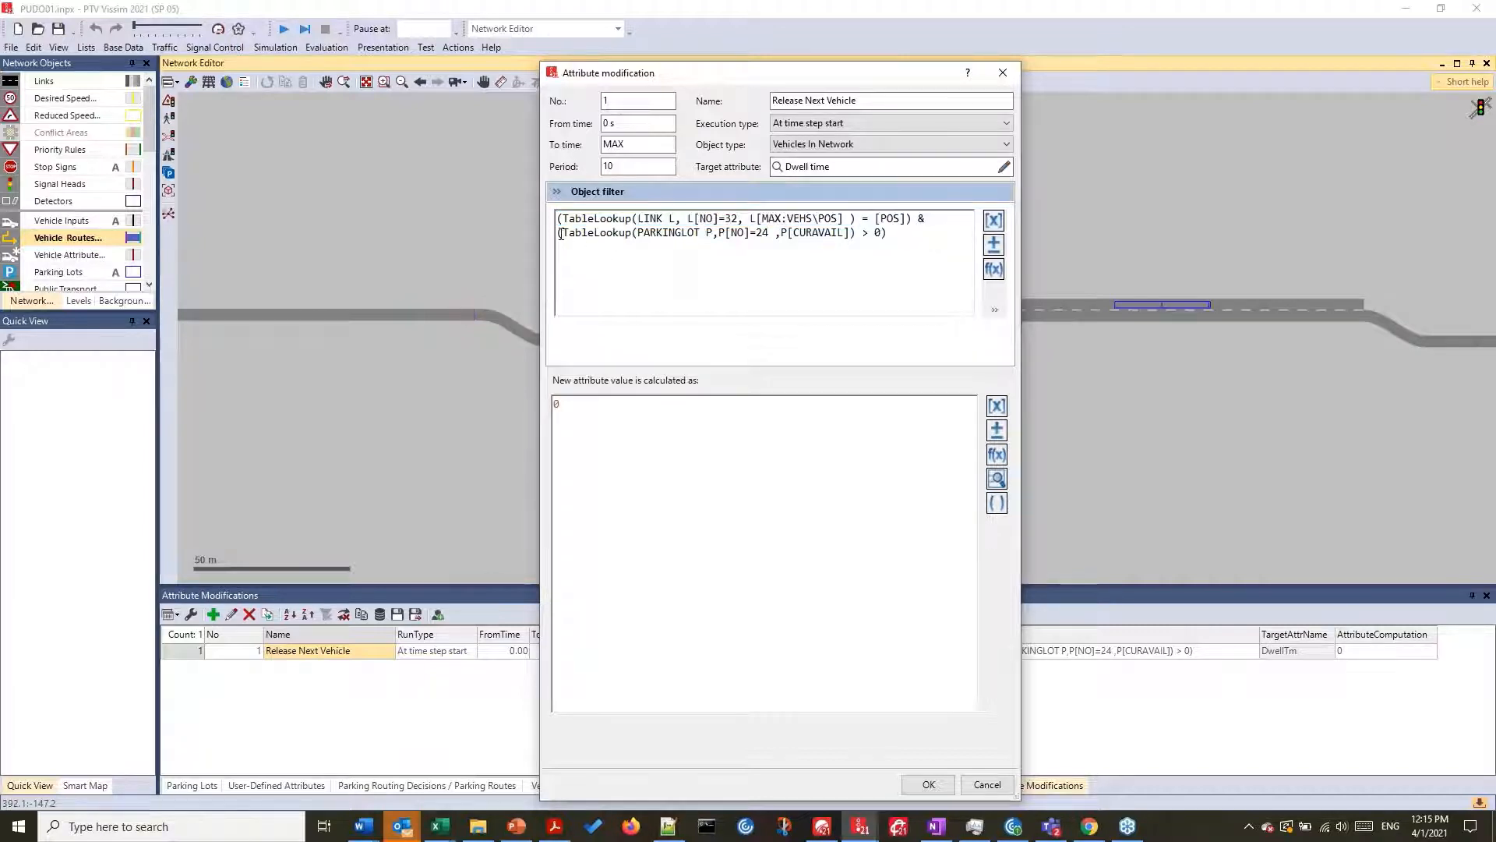
{"action": "left_click_drag", "start_coordinate": [558, 233], "coordinate": [789, 251]}
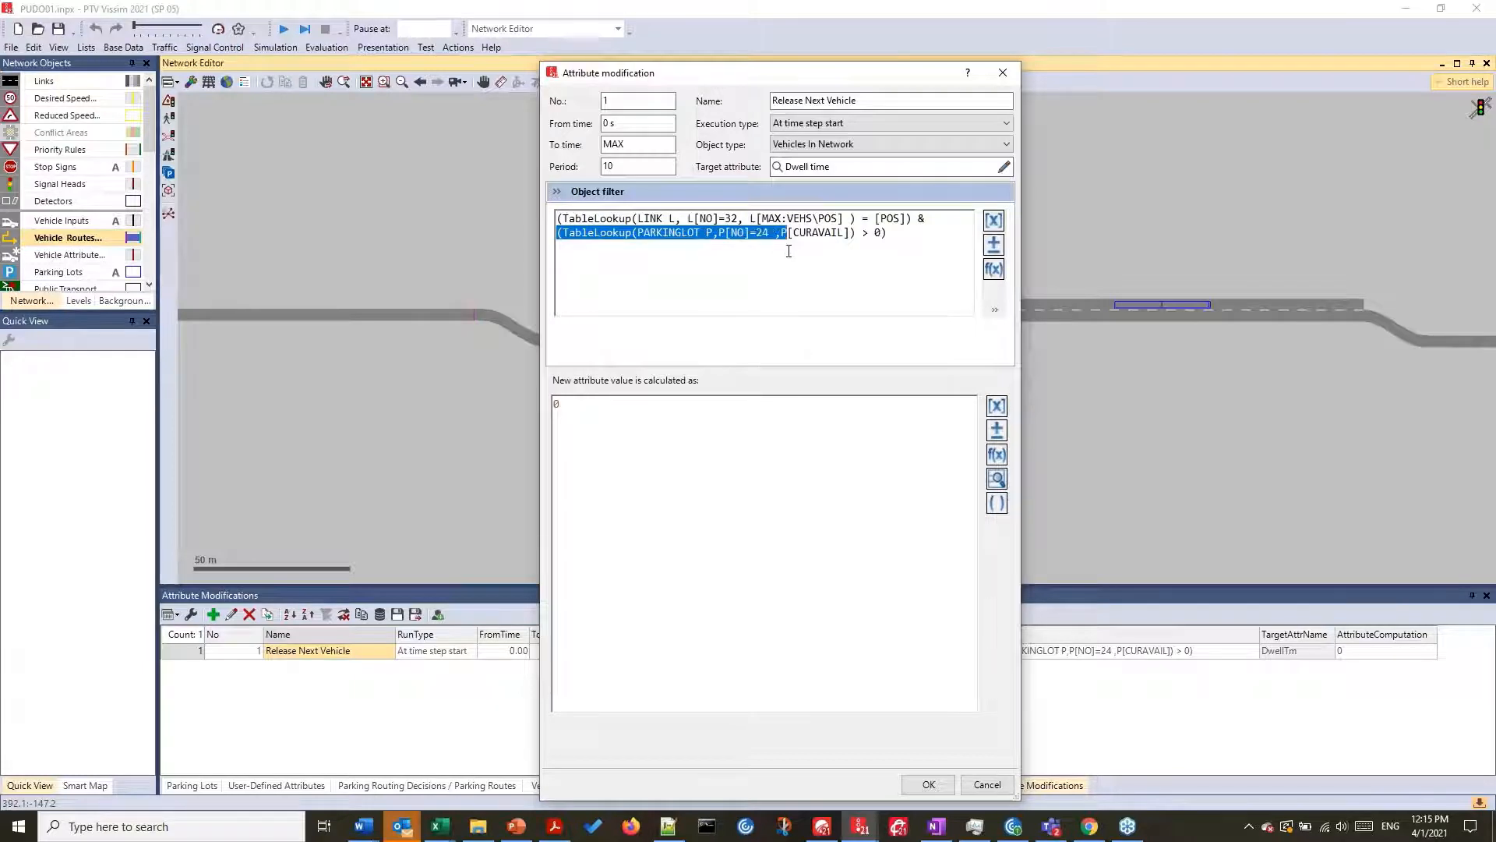
{"action": "left_click_drag", "start_coordinate": [841, 245], "coordinate": [889, 235]}
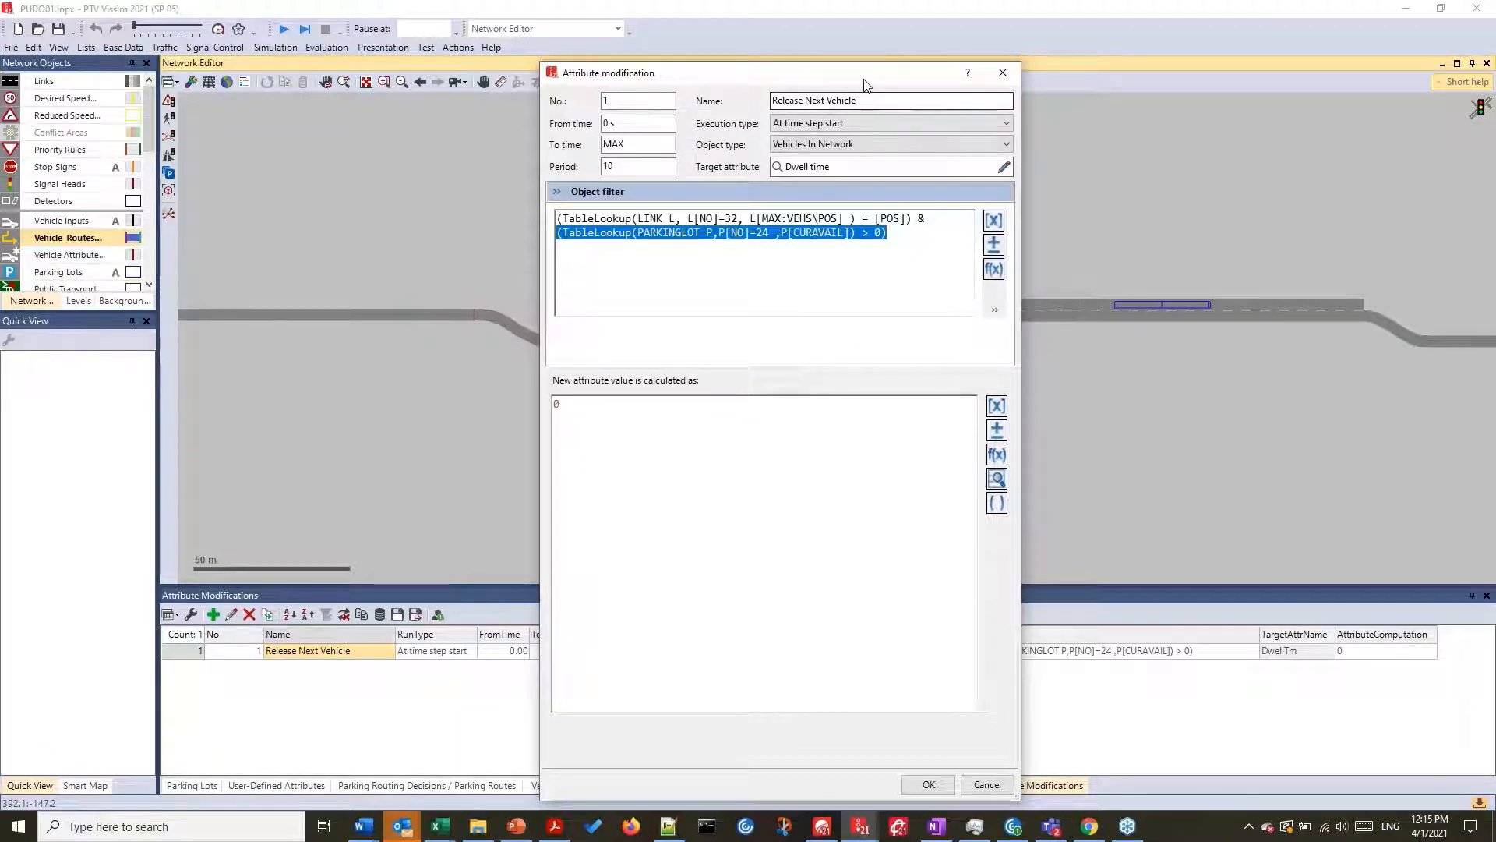
{"action": "left_click_drag", "start_coordinate": [884, 85], "coordinate": [1183, 71]}
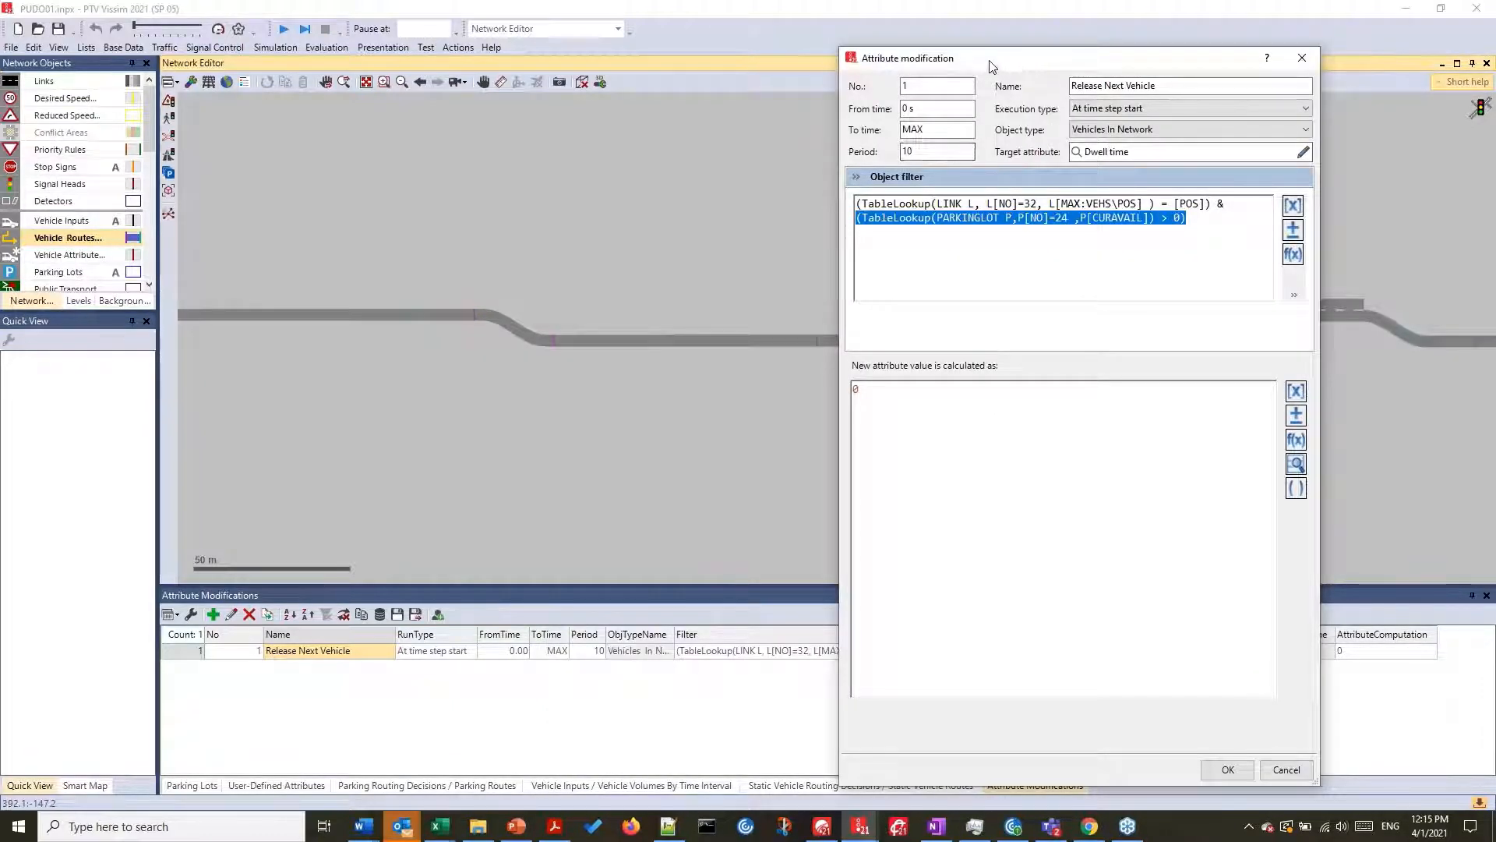
{"action": "left_click_drag", "start_coordinate": [988, 61], "coordinate": [906, 55]}
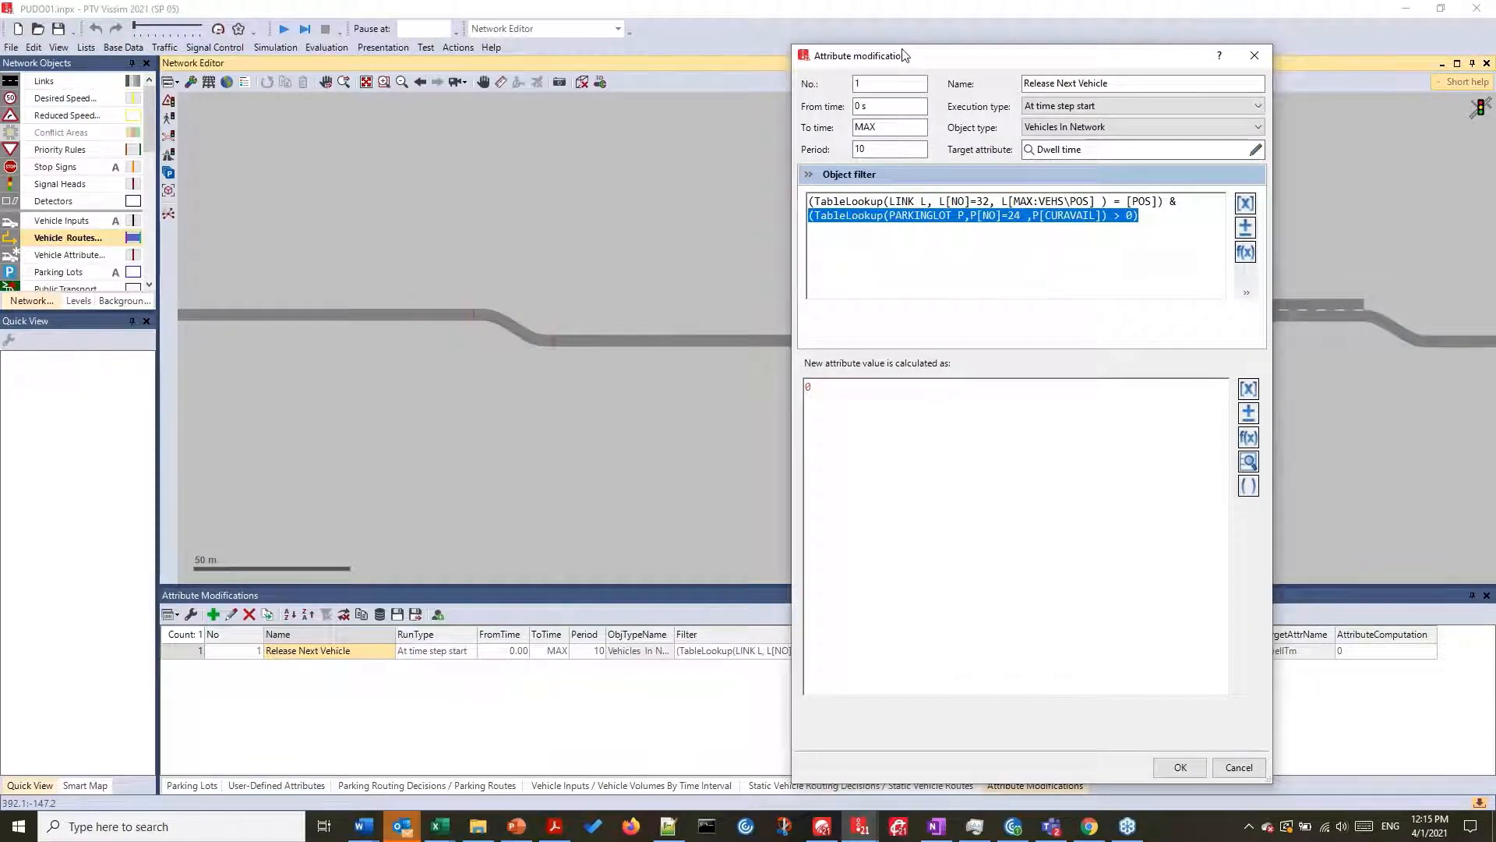
{"action": "left_click_drag", "start_coordinate": [904, 55], "coordinate": [227, 57]}
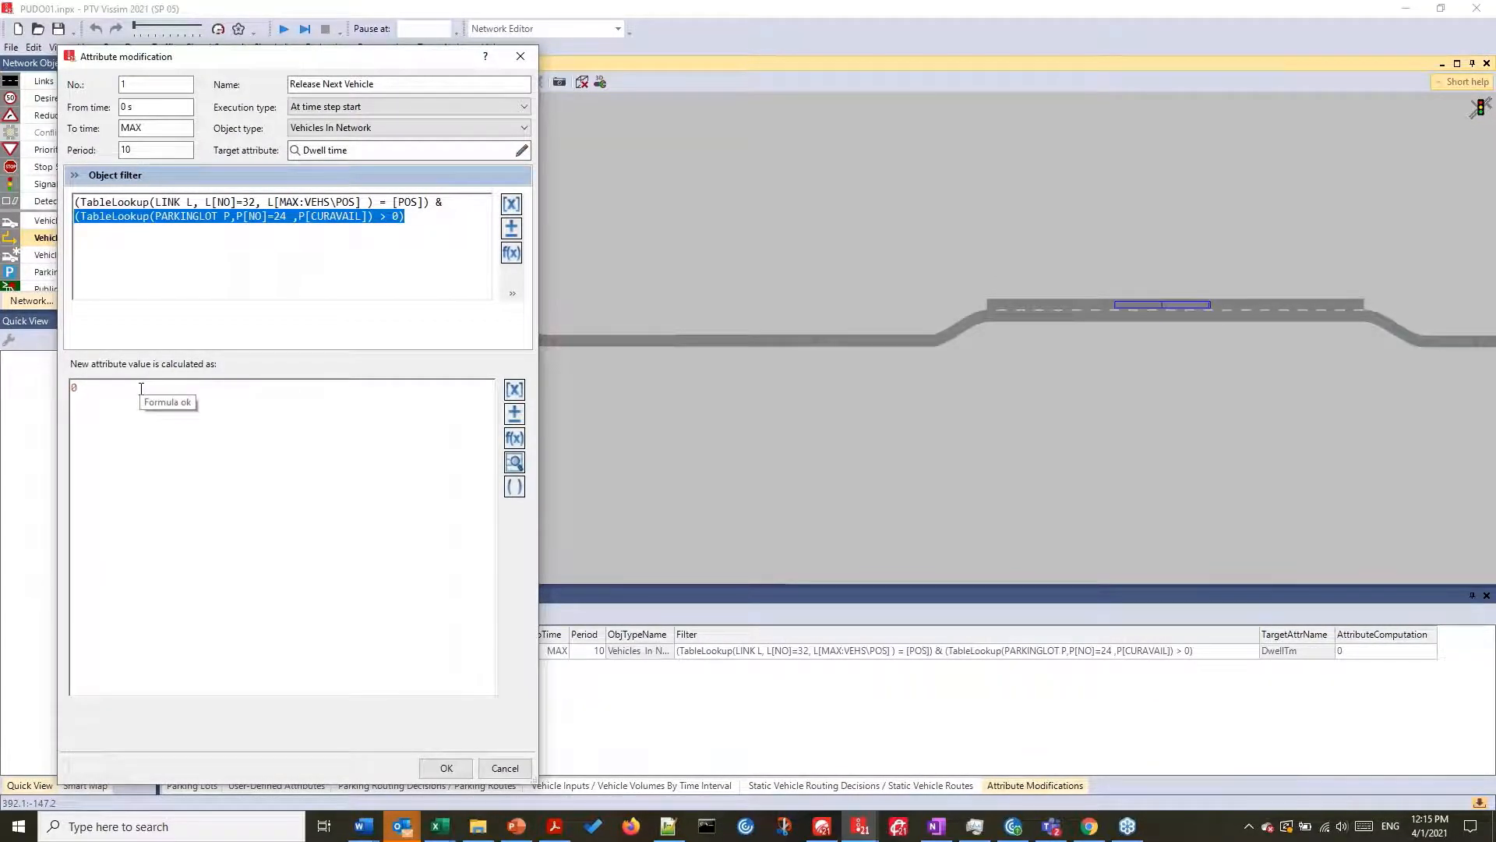
{"action": "left_click", "coordinate": [286, 633]}
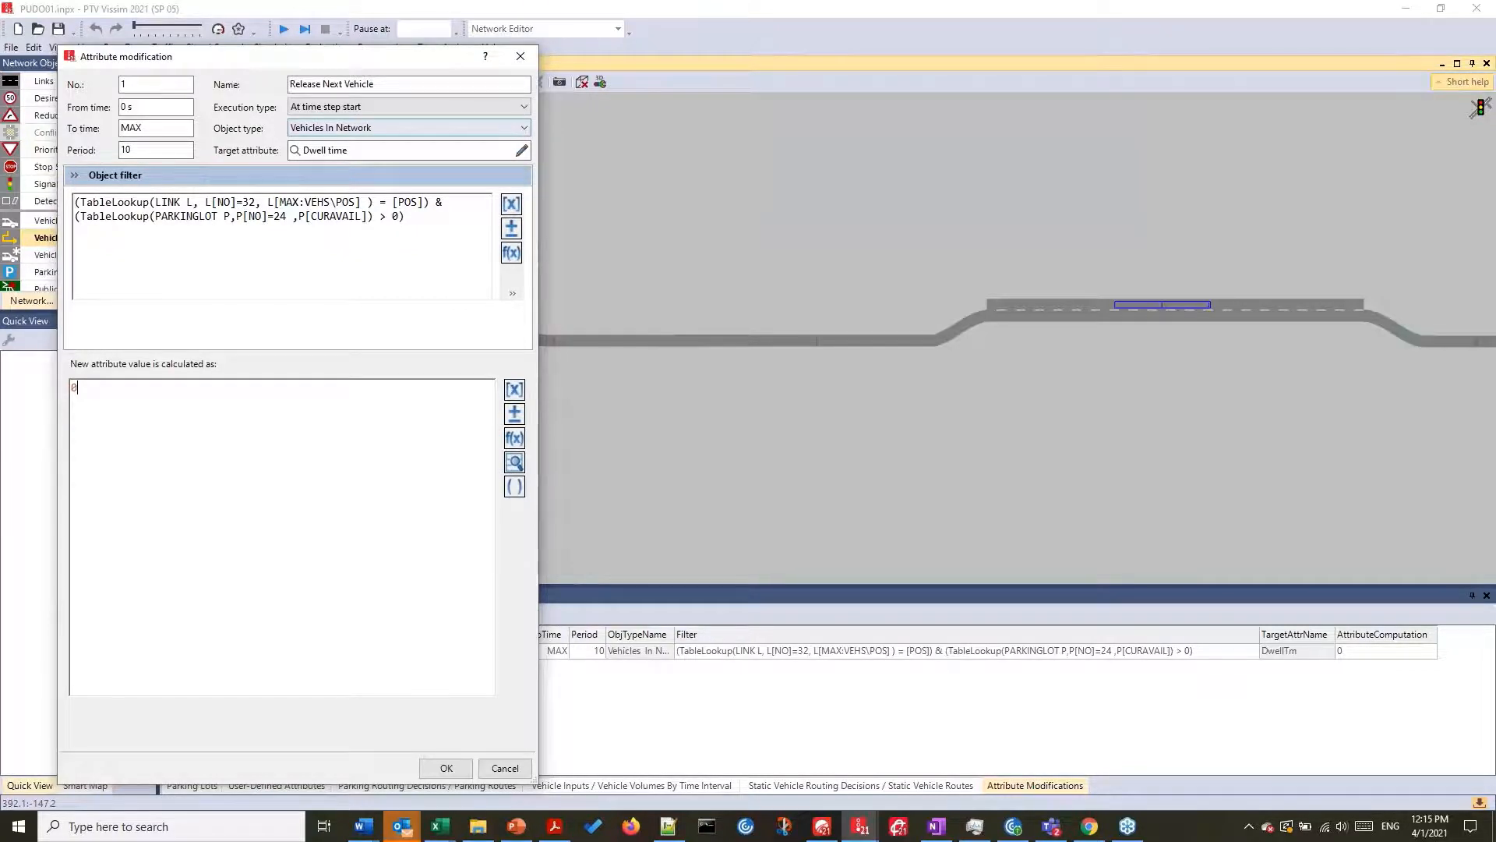
{"action": "left_click_drag", "start_coordinate": [312, 56], "coordinate": [955, 59]}
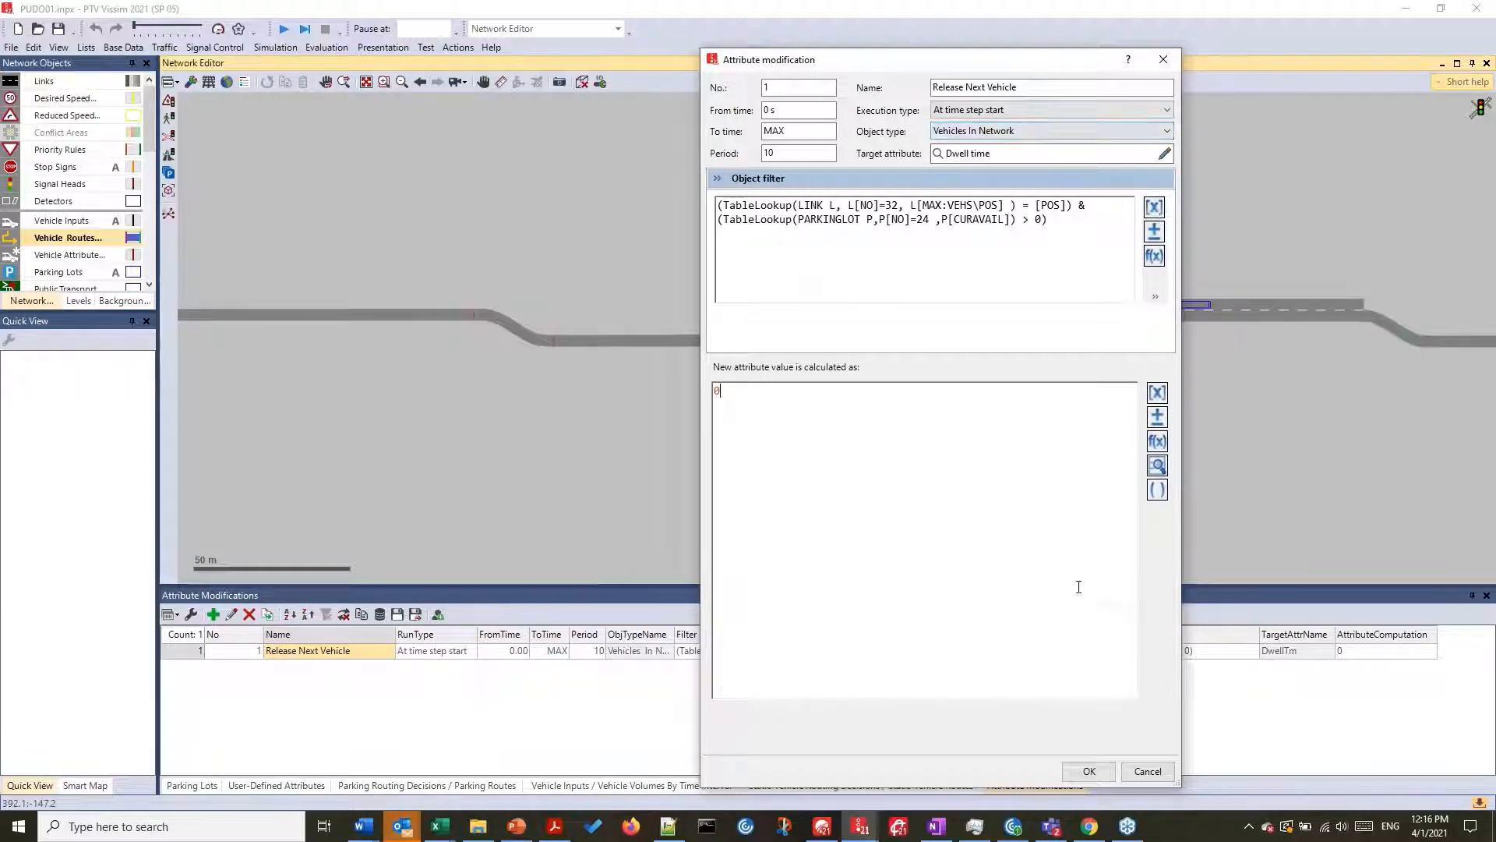
{"action": "left_click", "coordinate": [1102, 771]}
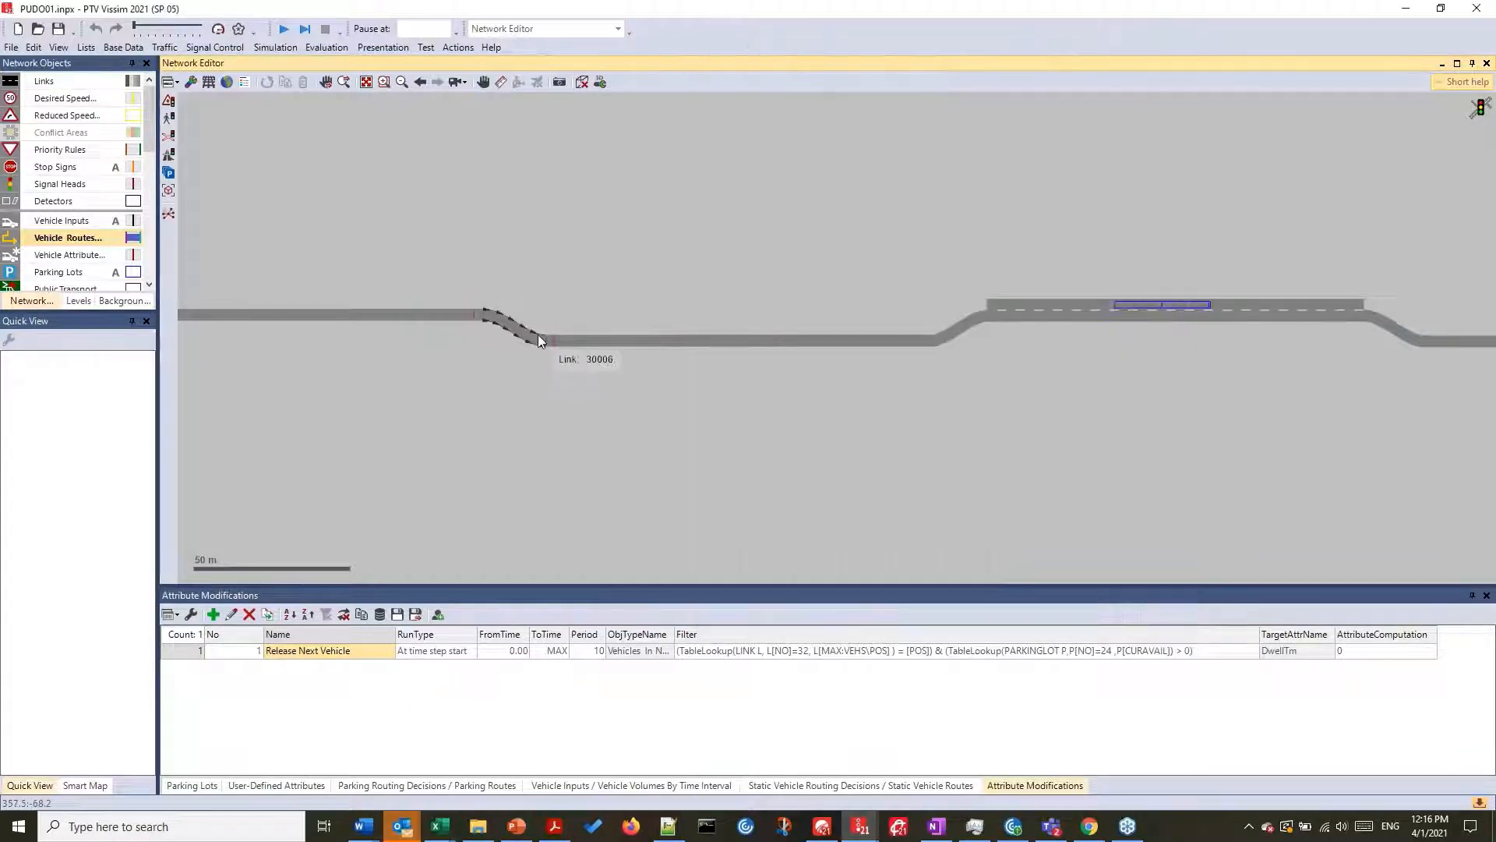
- Open the Examples Training directory and its Pick-up & Drop-off (PuDo) folder
{"action": "left_click", "coordinate": [491, 47]}
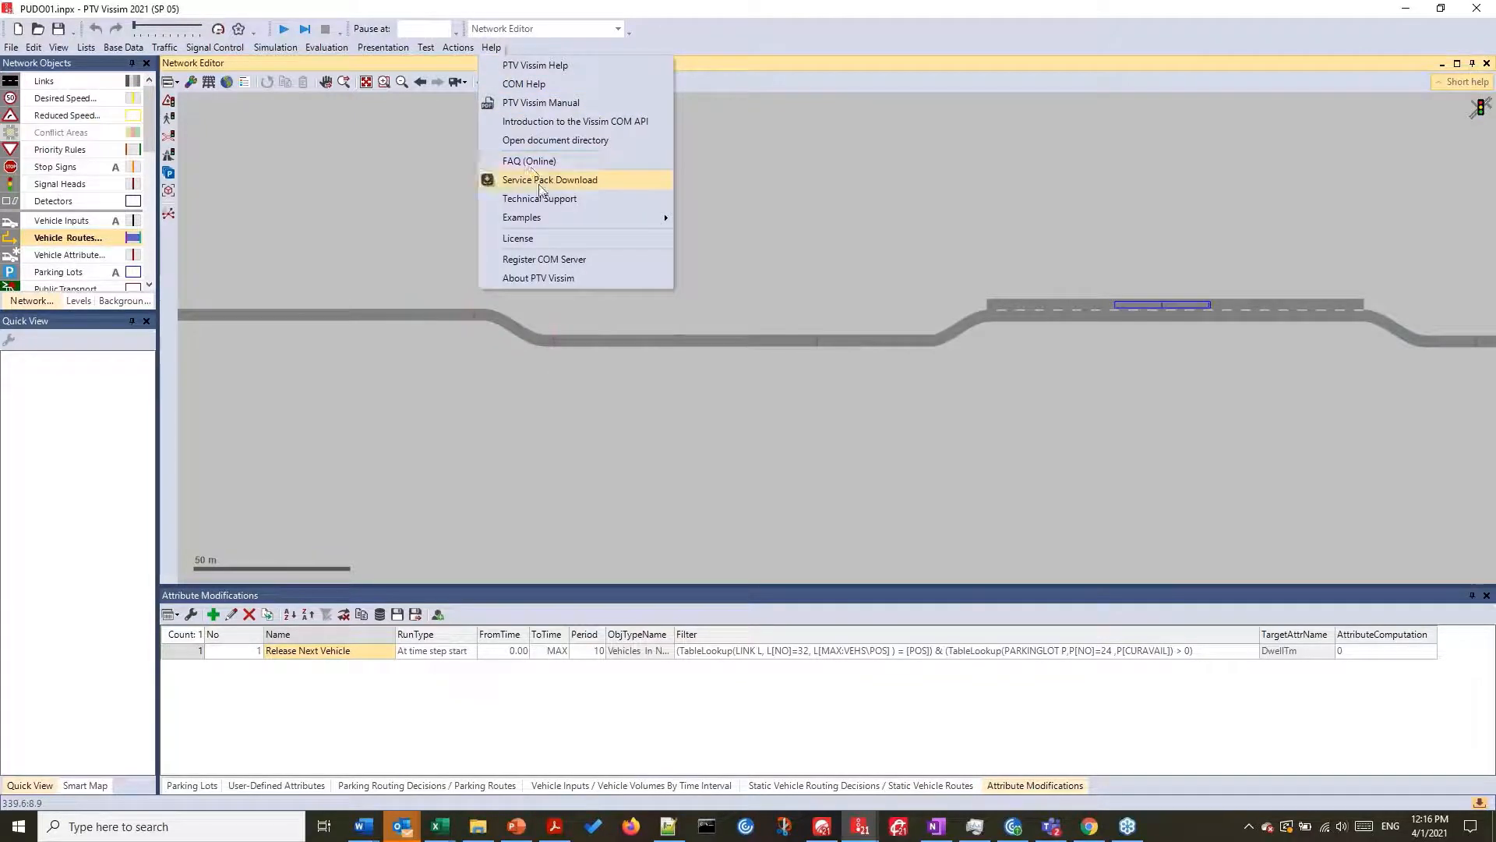
{"action": "mouse_move", "coordinate": [546, 217]}
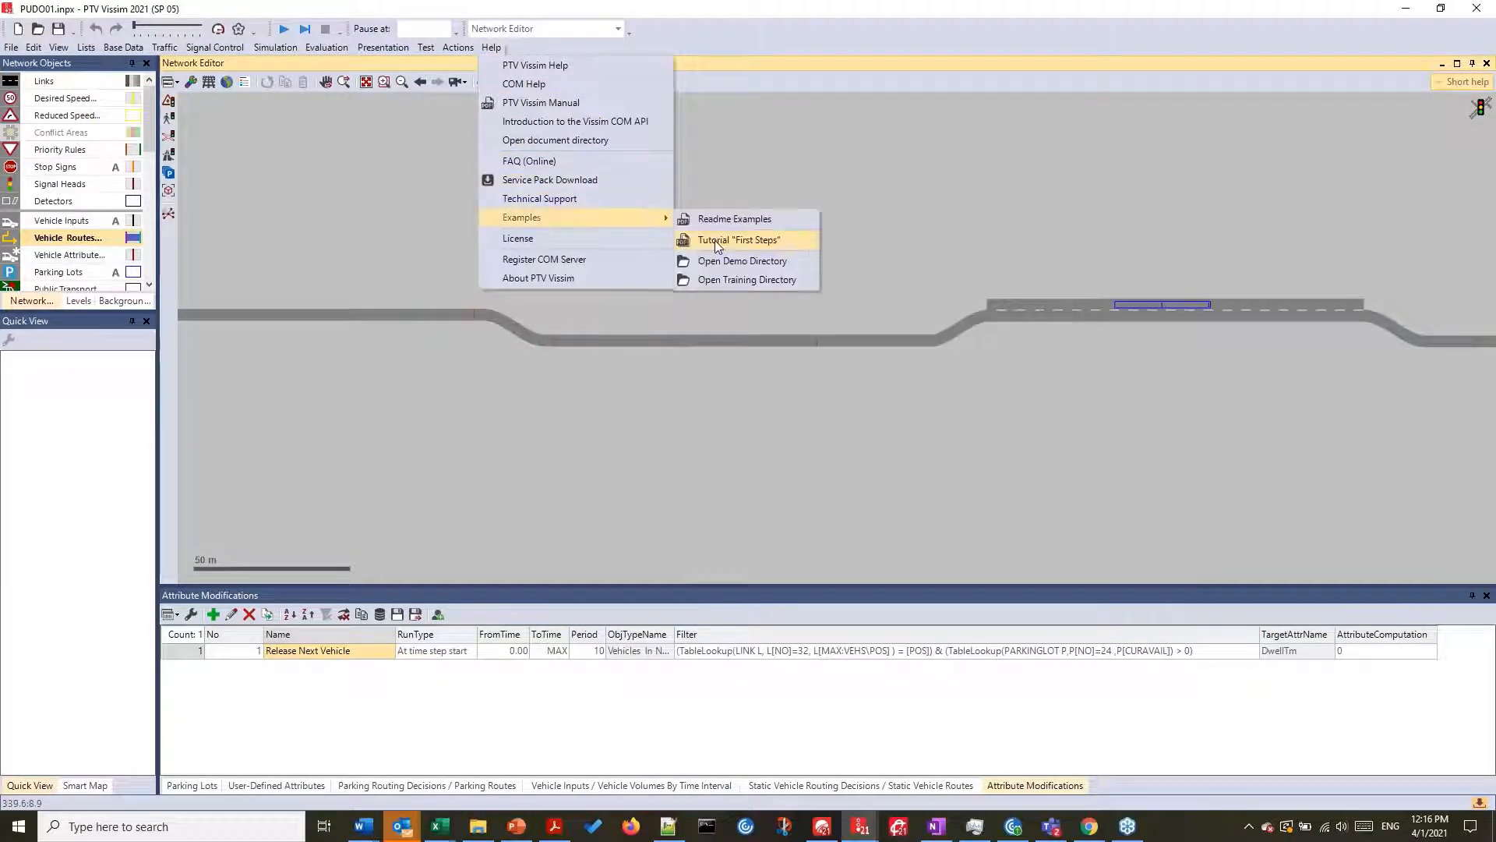
{"action": "left_click", "coordinate": [732, 291]}
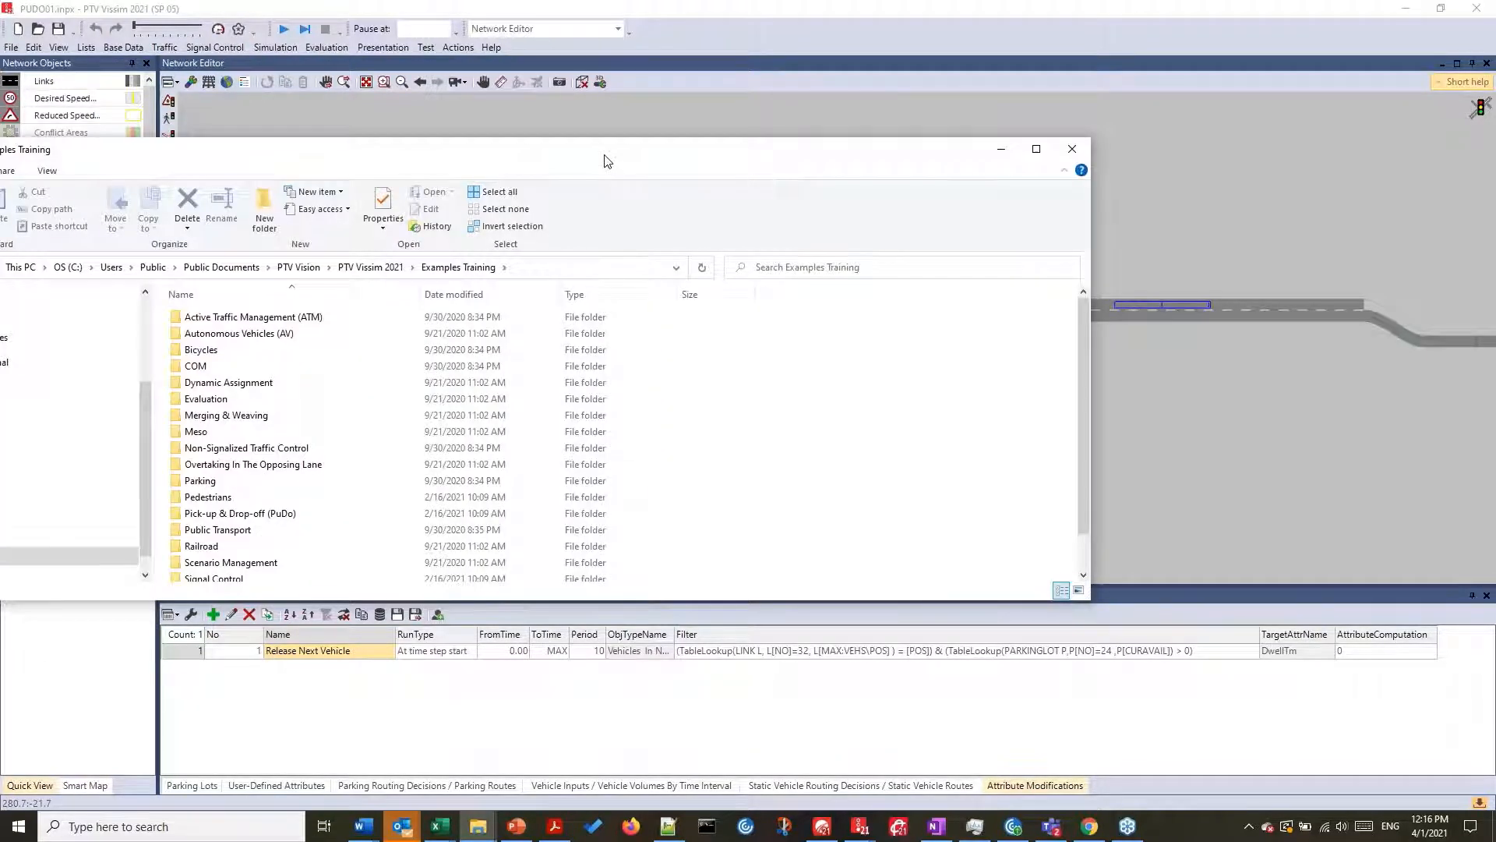
{"action": "left_click", "coordinate": [240, 514]}
{"action": "double_click", "coordinate": [240, 514]}
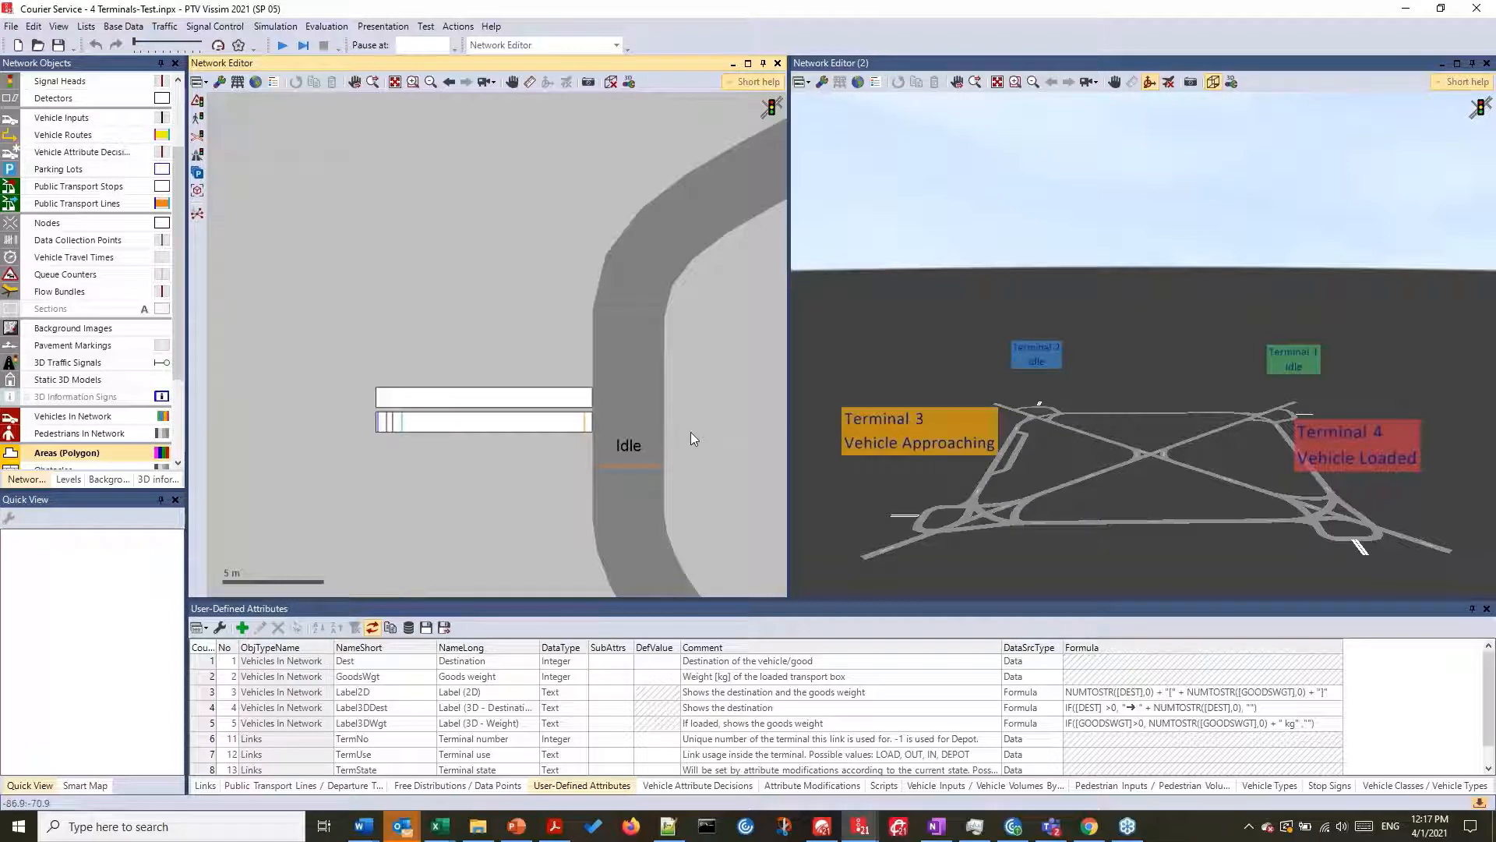
- Run the four-terminal Courier Service simulation without saving the changes and view the vehicles near Terminal 3 up close in 3D
{"action": "scroll", "coordinate": [691, 434], "scroll_direction": "down", "scroll_amount": 2}
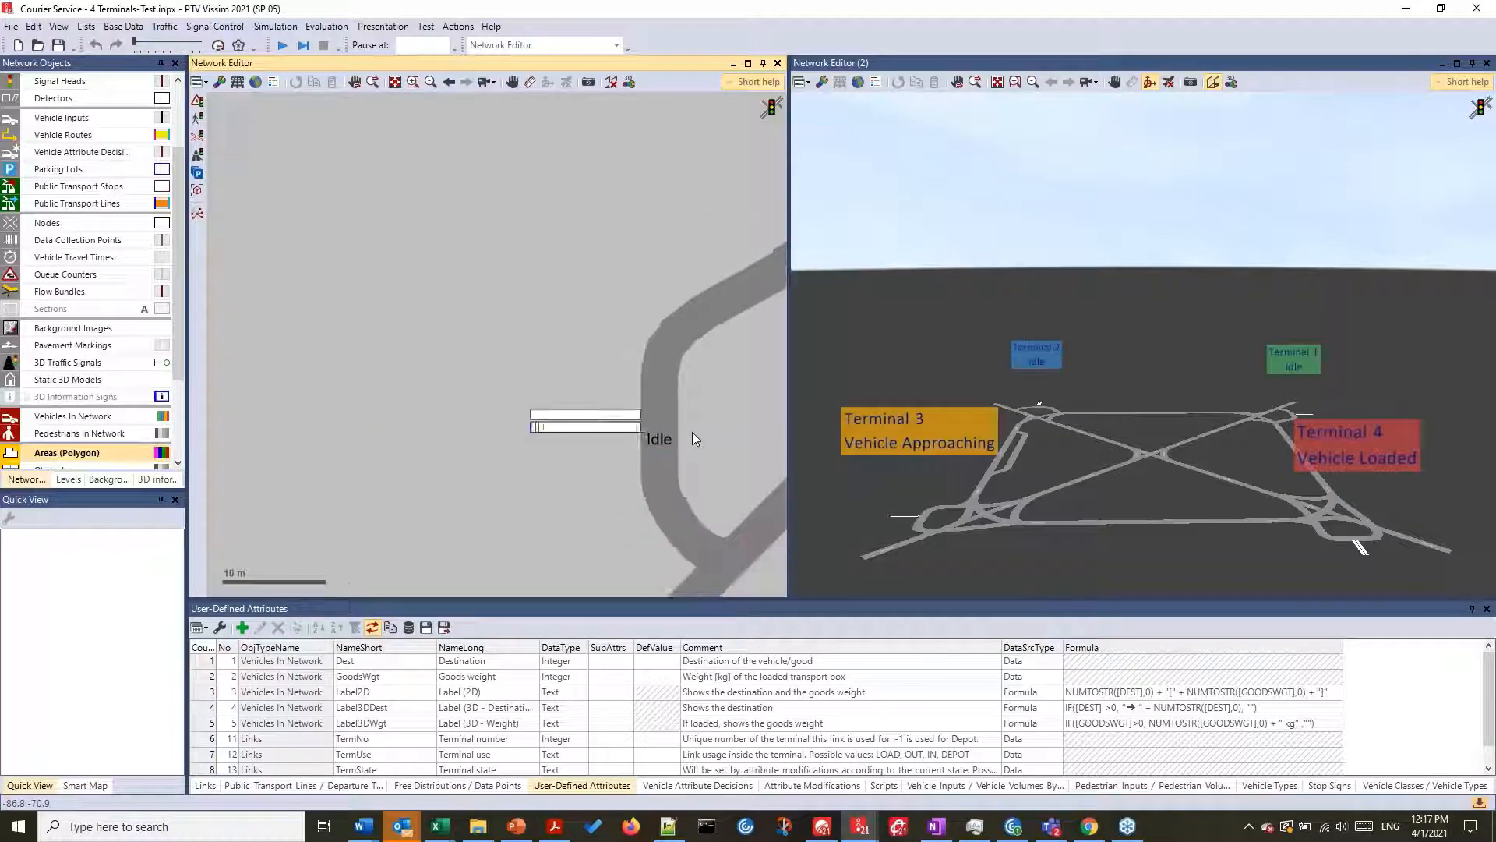
{"action": "left_click_drag", "start_coordinate": [692, 433], "coordinate": [377, 387]}
{"action": "scroll", "coordinate": [438, 390], "scroll_direction": "down", "scroll_amount": 2}
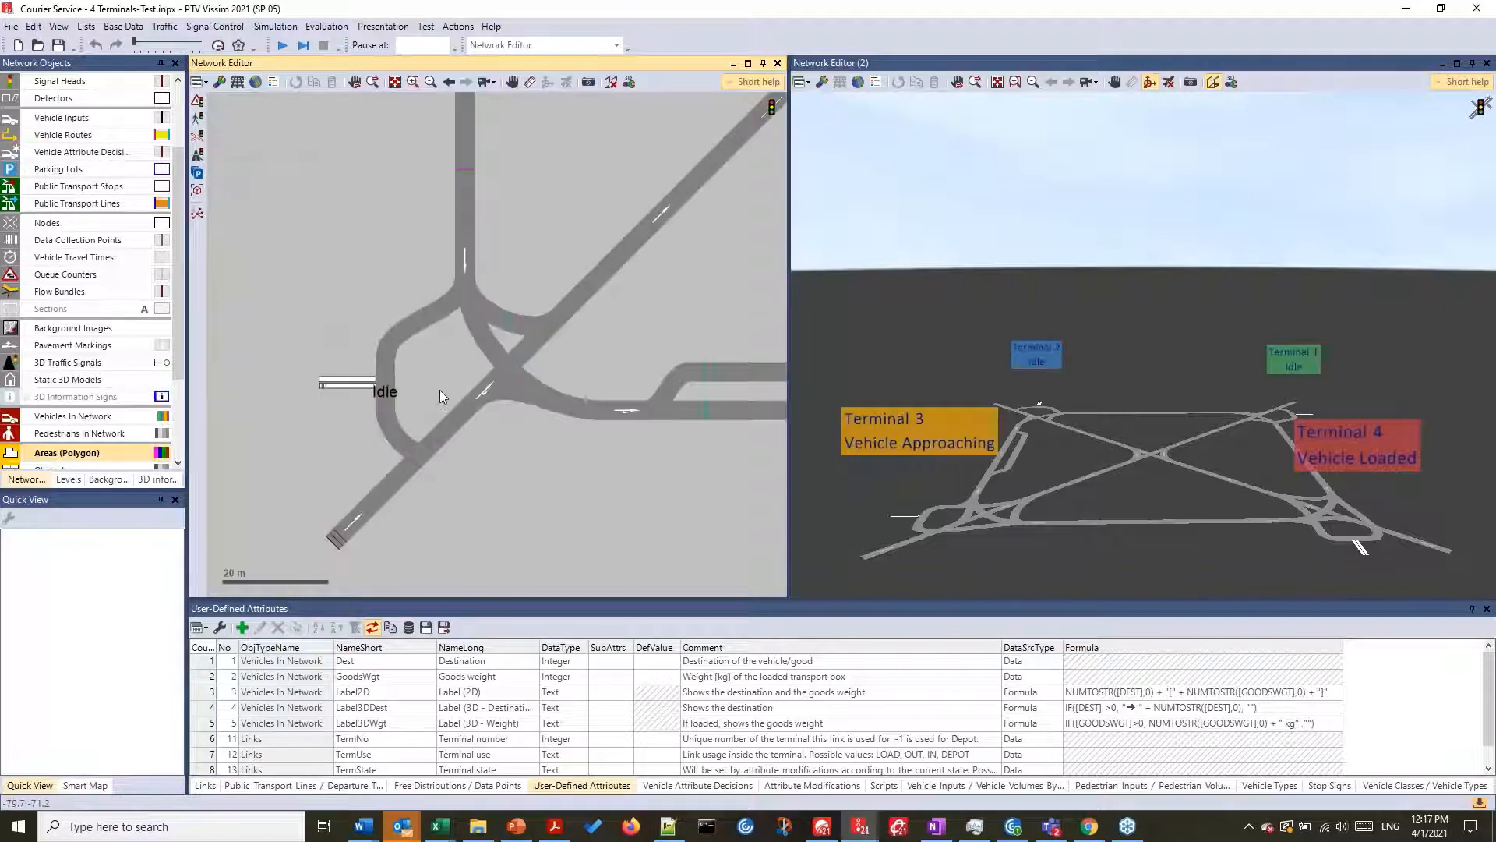
{"action": "scroll", "coordinate": [440, 390], "scroll_direction": "down", "scroll_amount": 3}
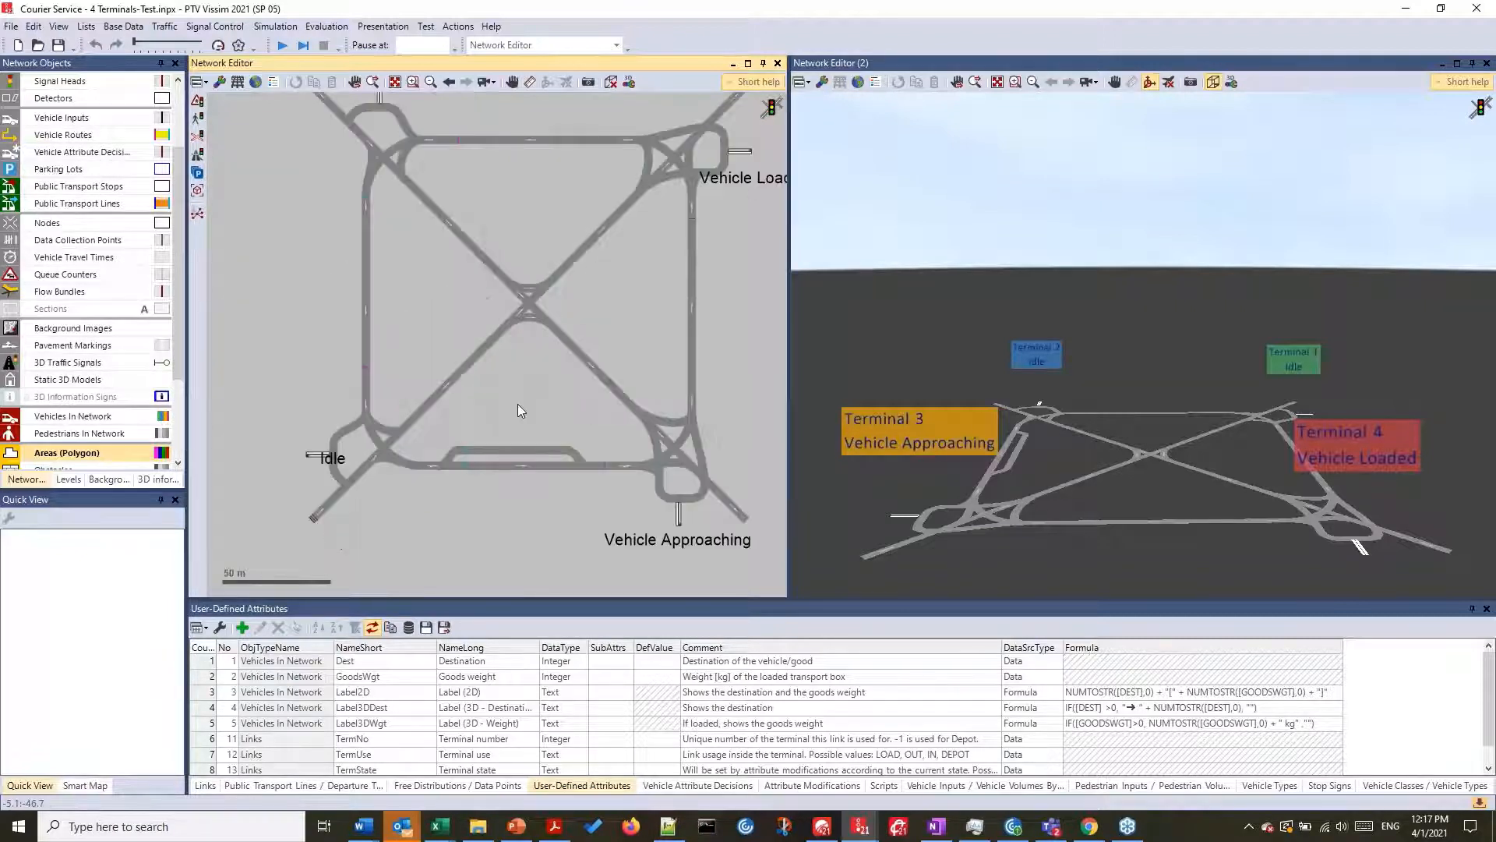
{"action": "left_click_drag", "start_coordinate": [538, 367], "coordinate": [519, 420]}
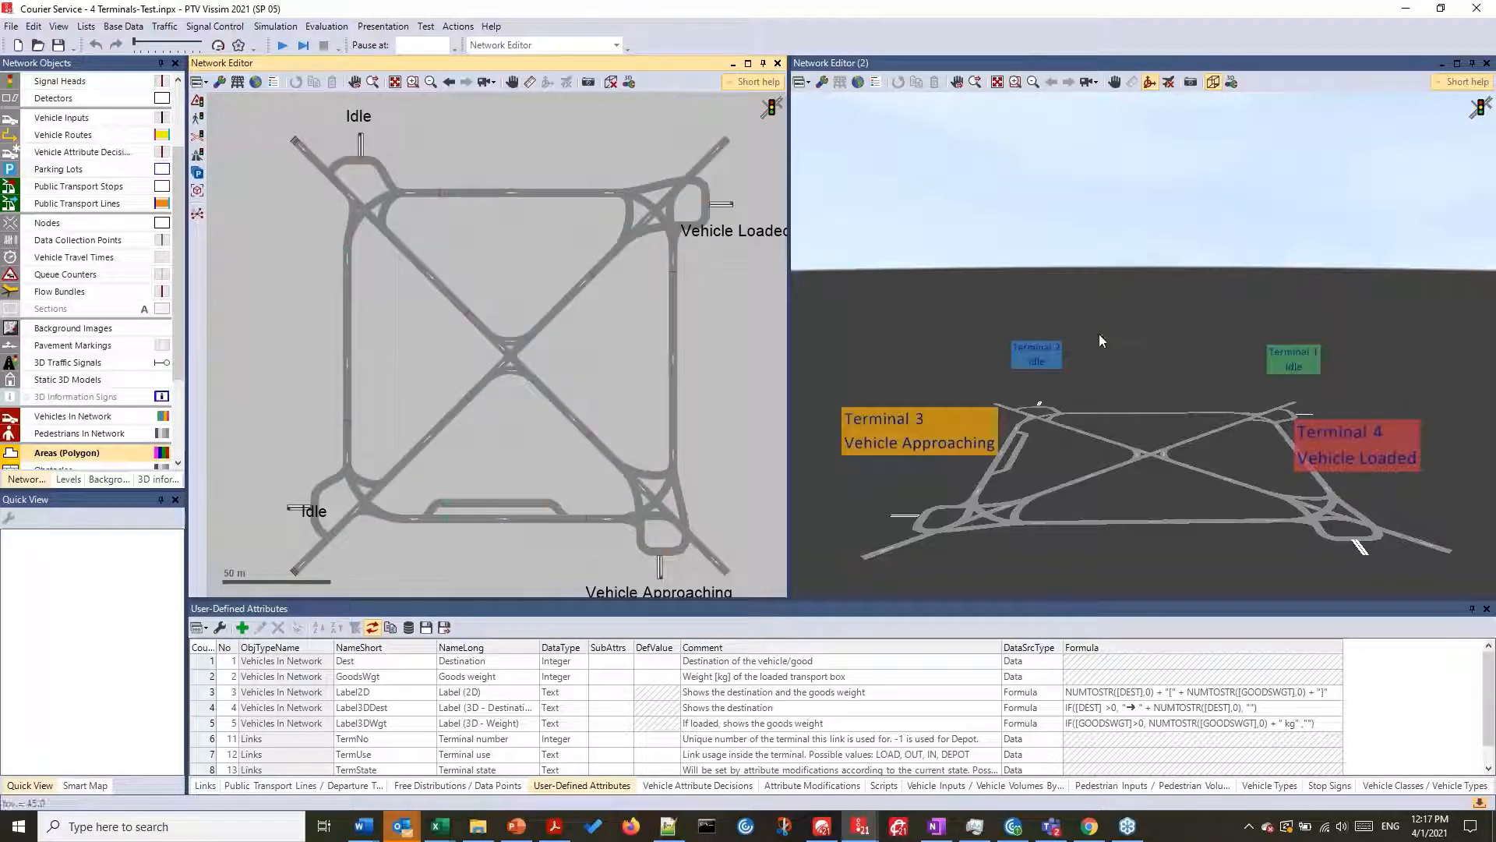
{"action": "left_click", "coordinate": [282, 45]}
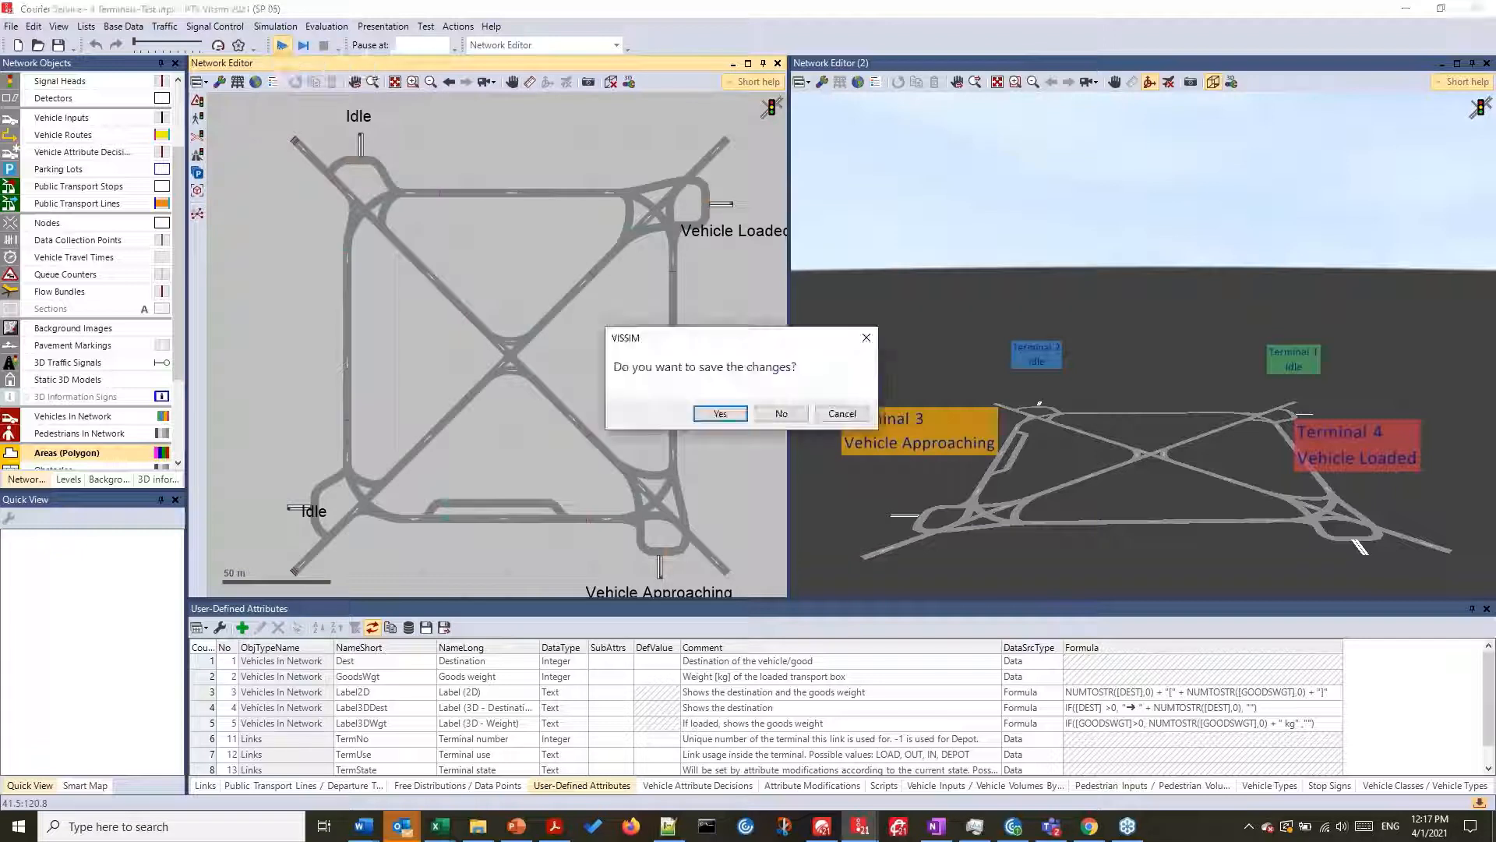
{"action": "left_click", "coordinate": [791, 414]}
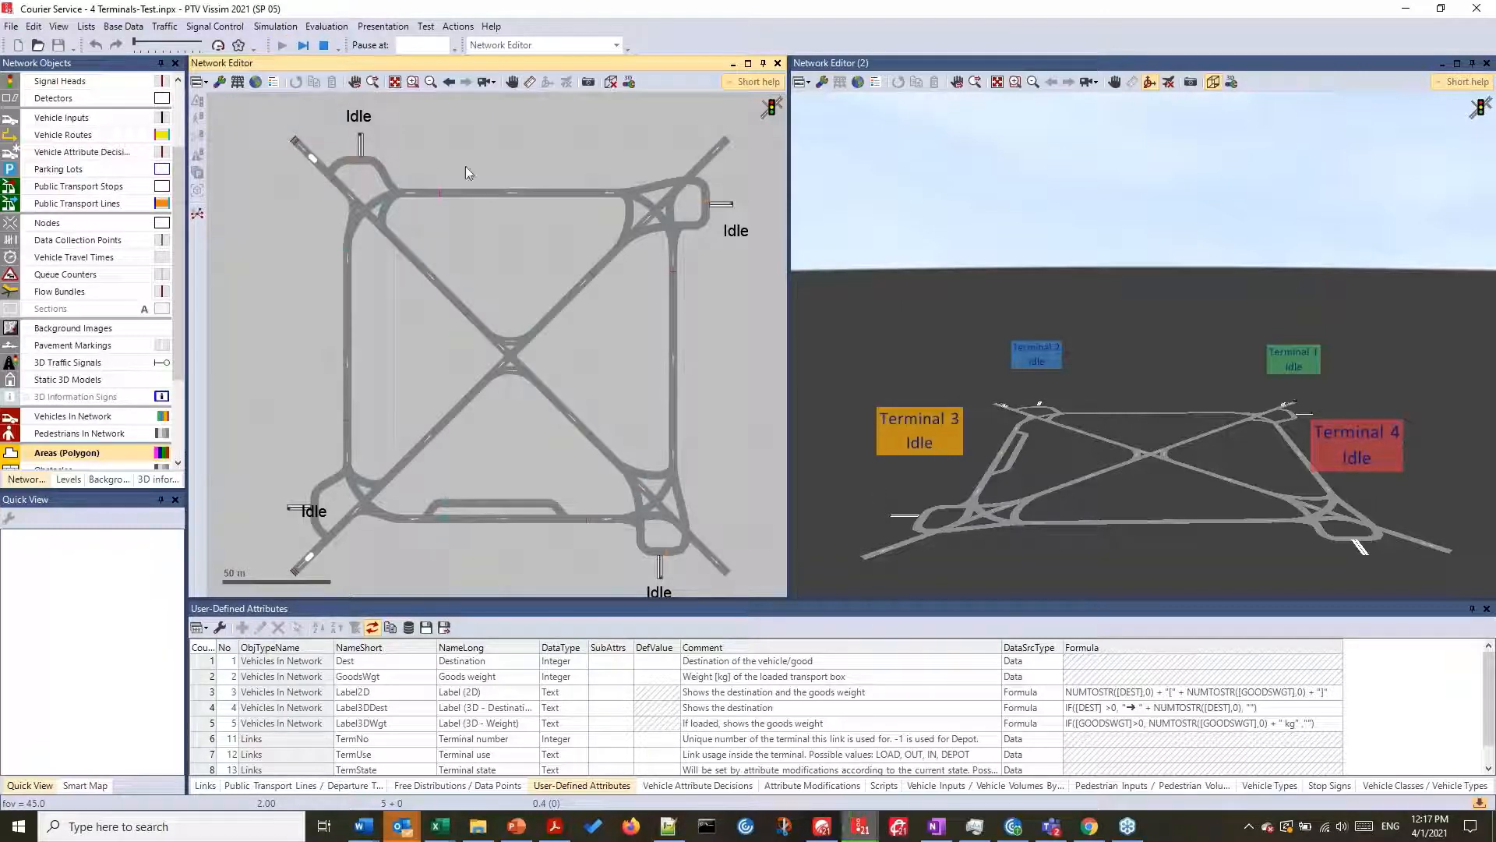
{"action": "left_click", "coordinate": [304, 45]}
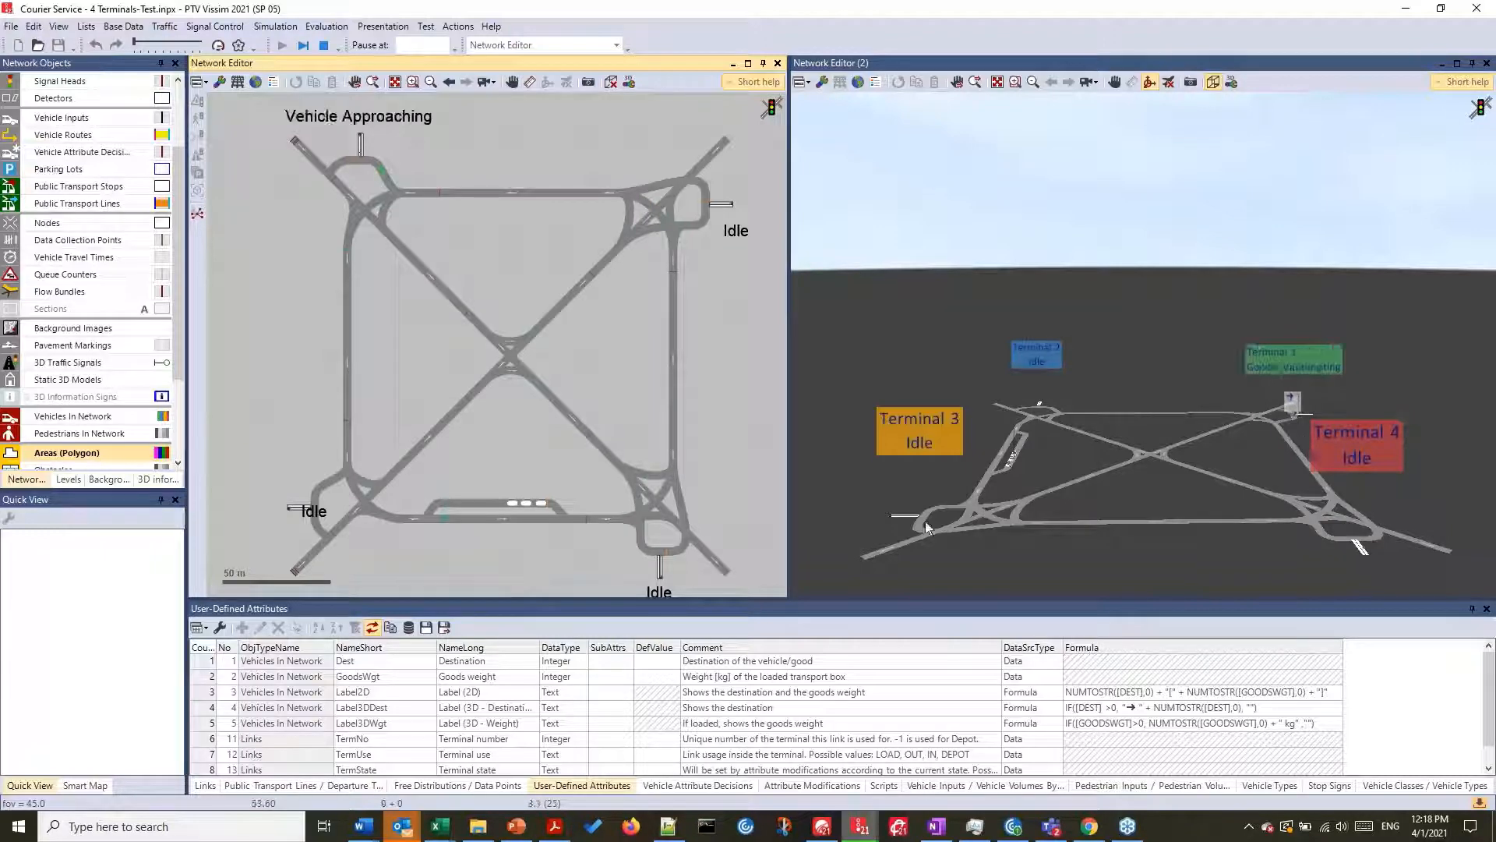
{"action": "scroll", "coordinate": [896, 525], "scroll_direction": "up", "scroll_amount": 5}
{"action": "scroll", "coordinate": [964, 502], "scroll_direction": "up", "scroll_amount": 3}
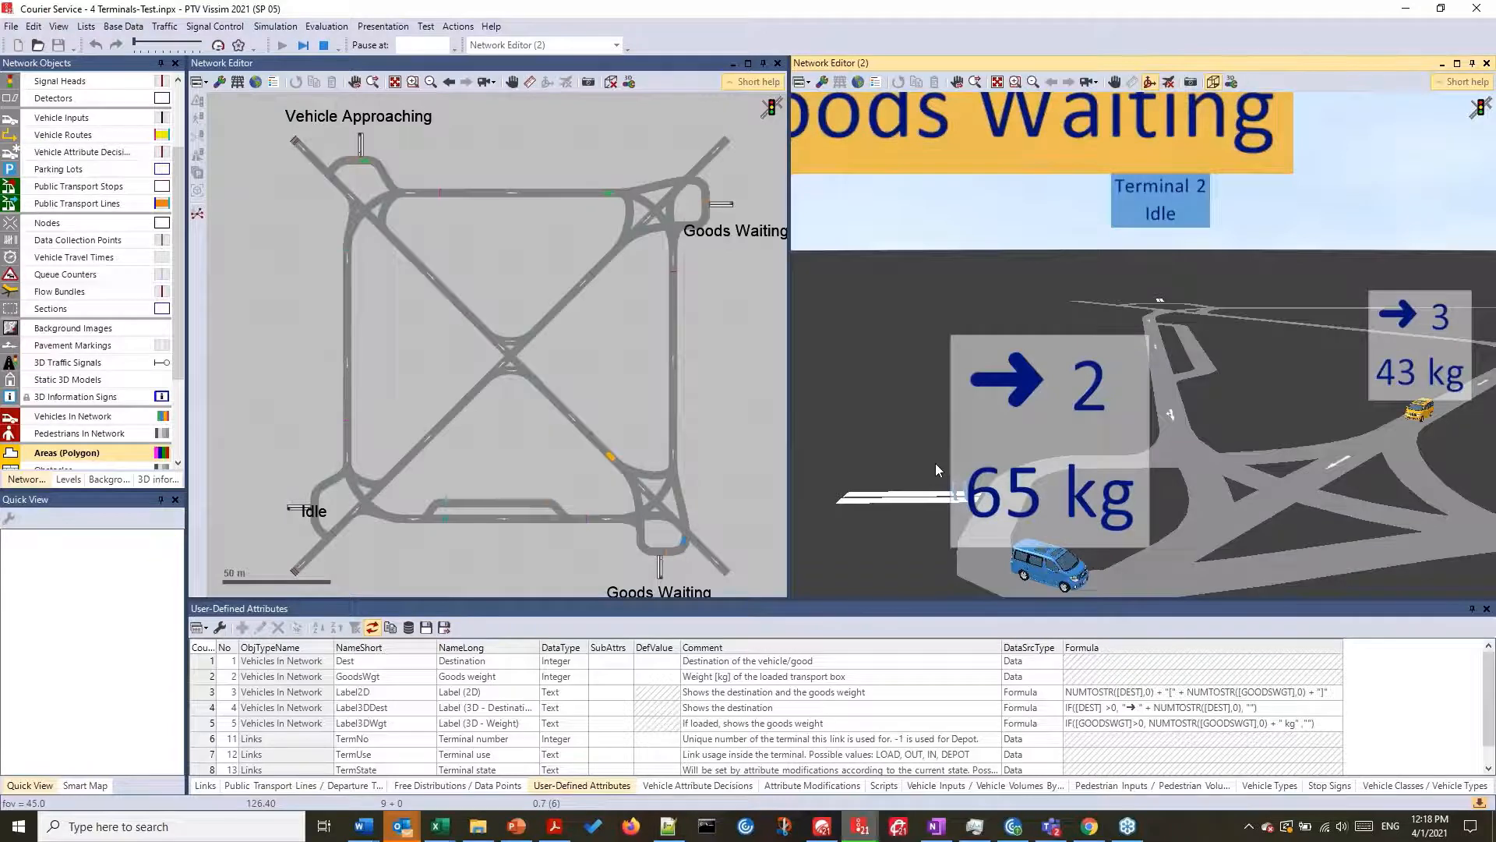
- Switch to Courier Service ENG.pdf in Adobe Acrobat, examine the Modeling Technique section and return to PTV Vissim
{"action": "key", "text": "alt+Tab"}
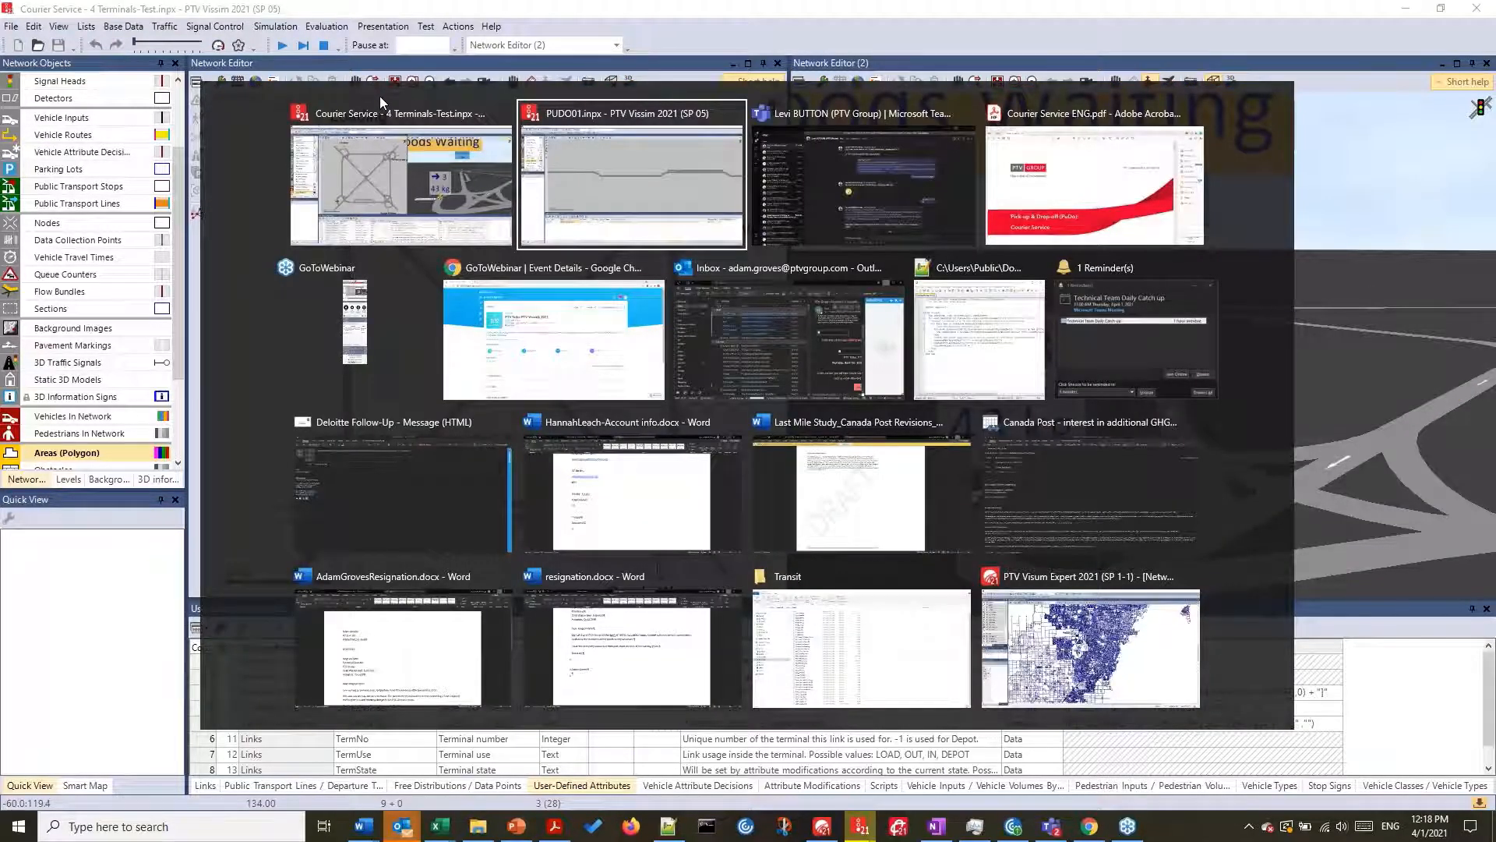
{"action": "key", "text": "alt+Tab"}
{"action": "key", "text": "alt+Tab"}
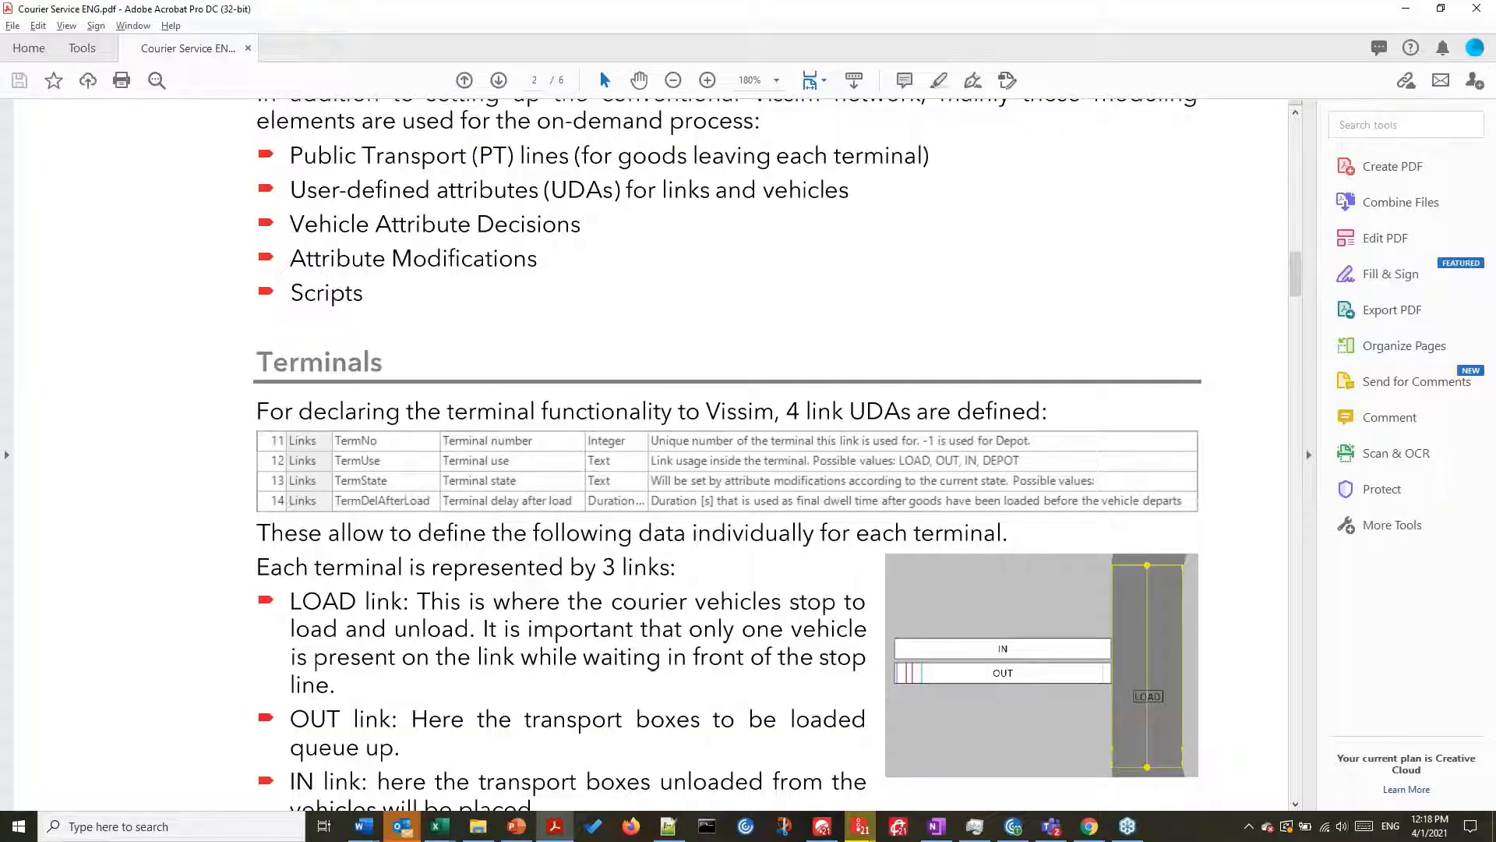
{"action": "scroll", "coordinate": [650, 452], "scroll_direction": "up", "scroll_amount": 5}
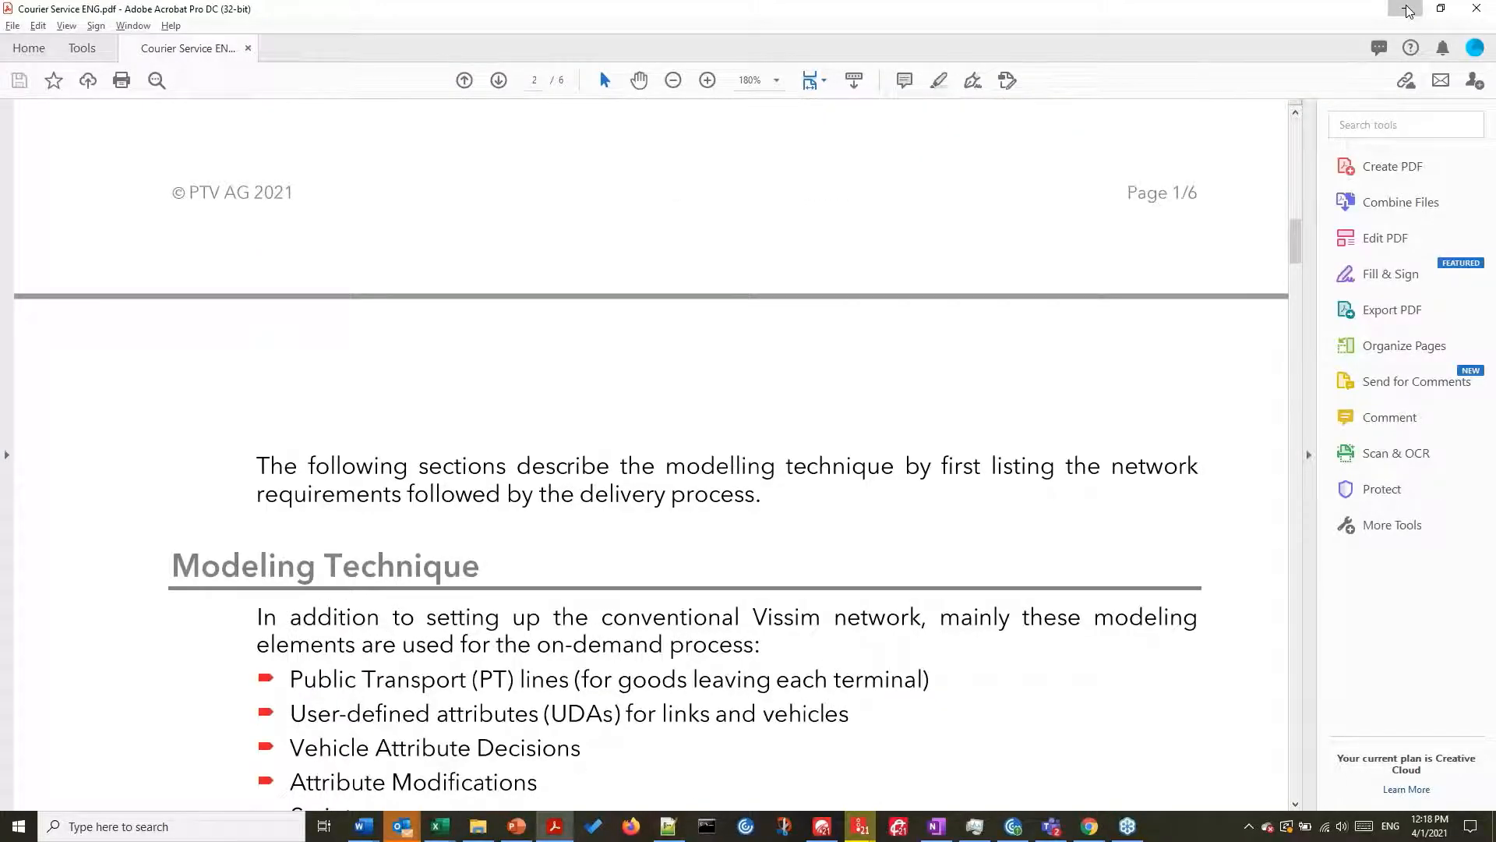
{"action": "left_click", "coordinate": [1409, 11]}
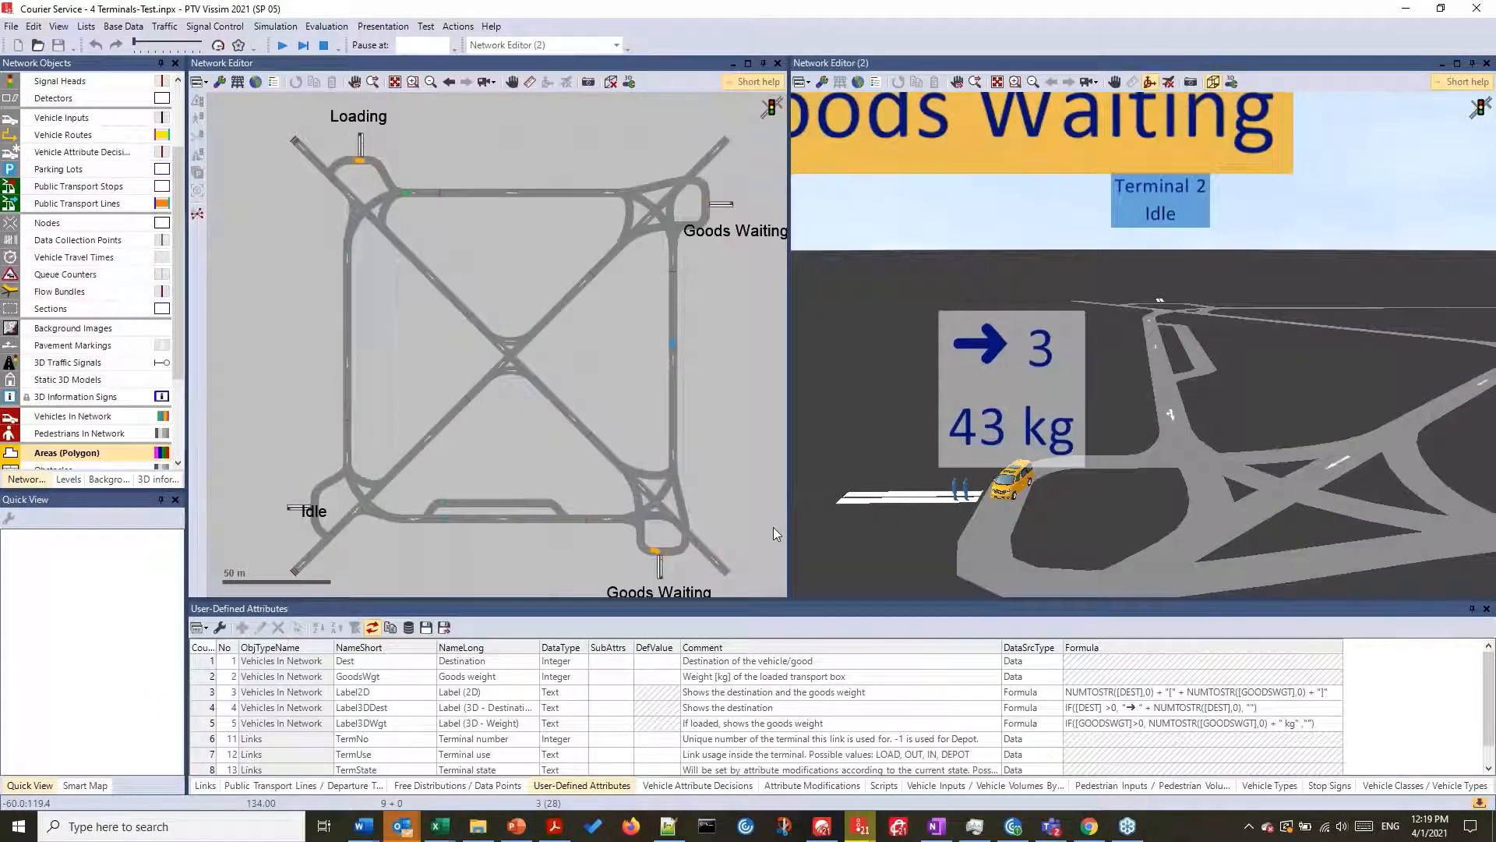
- Show the Attribute Modifications list, enlarge it to examine all entries and shrink it back
{"action": "left_click", "coordinate": [813, 784]}
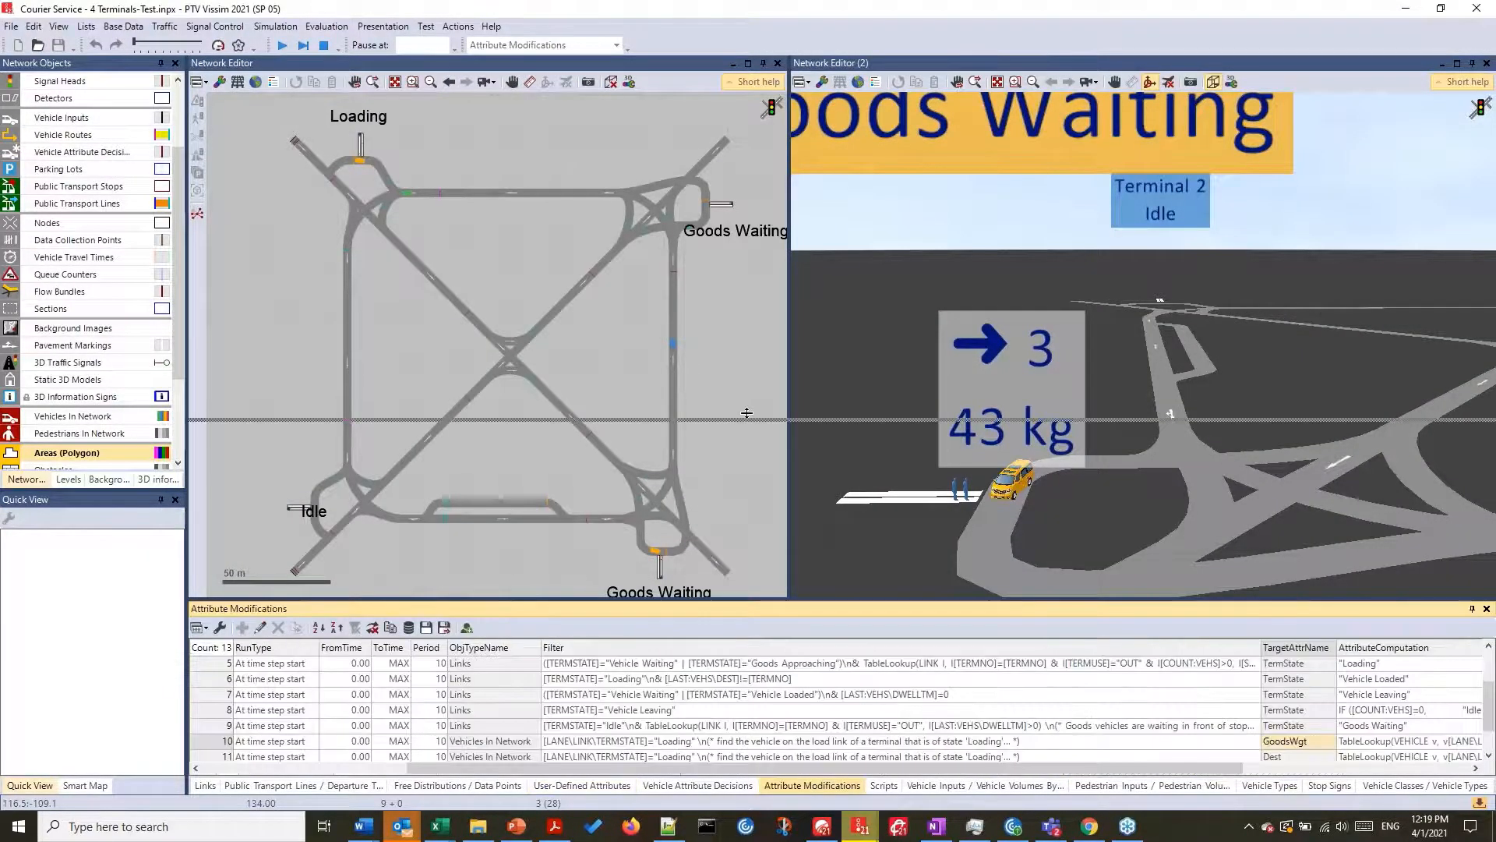
{"action": "left_click_drag", "start_coordinate": [747, 600], "coordinate": [747, 413]}
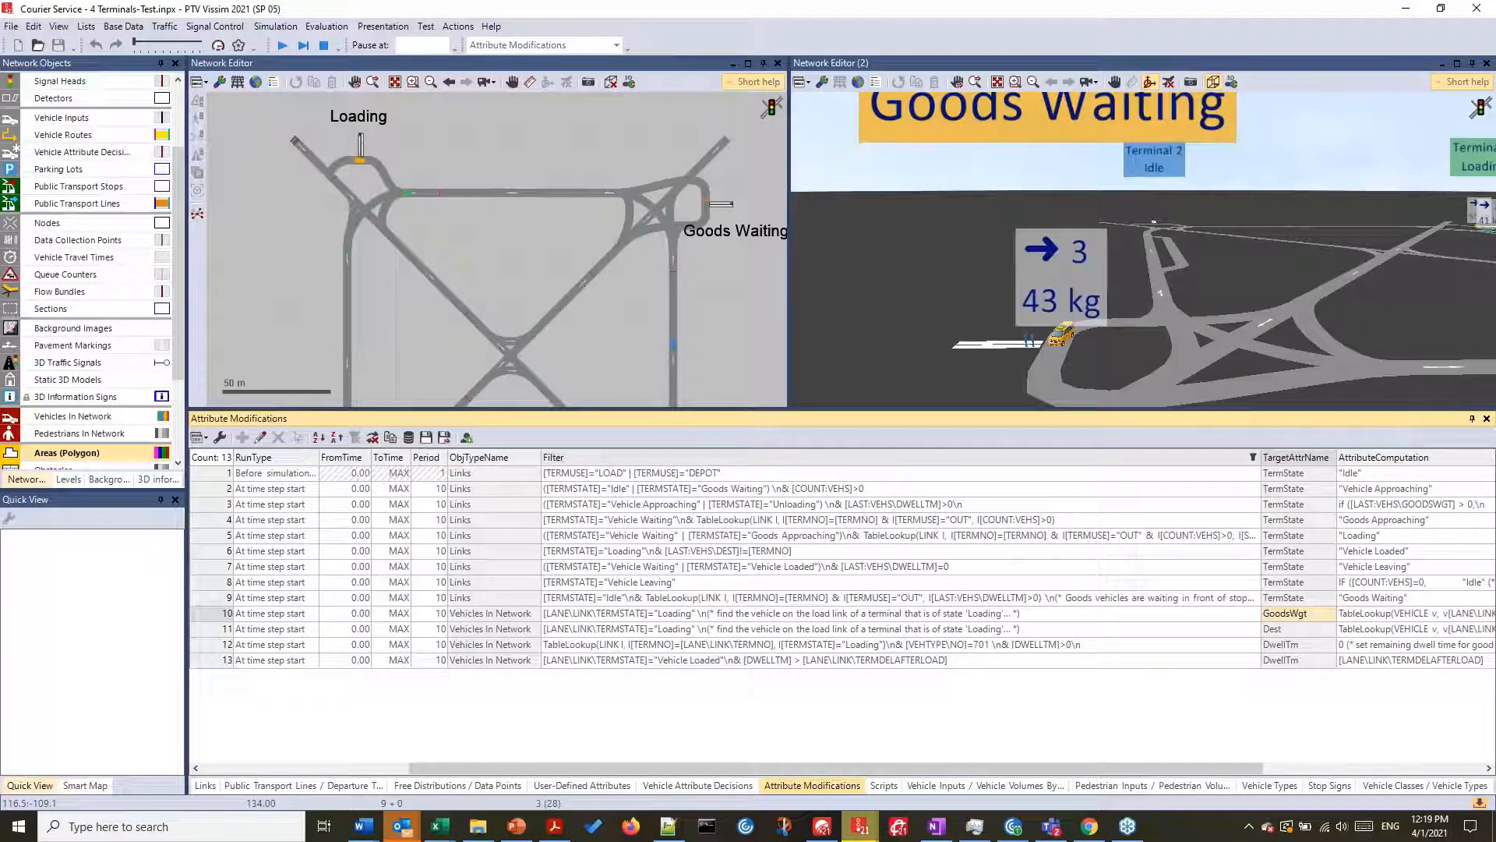
{"action": "left_click_drag", "start_coordinate": [747, 410], "coordinate": [747, 620]}
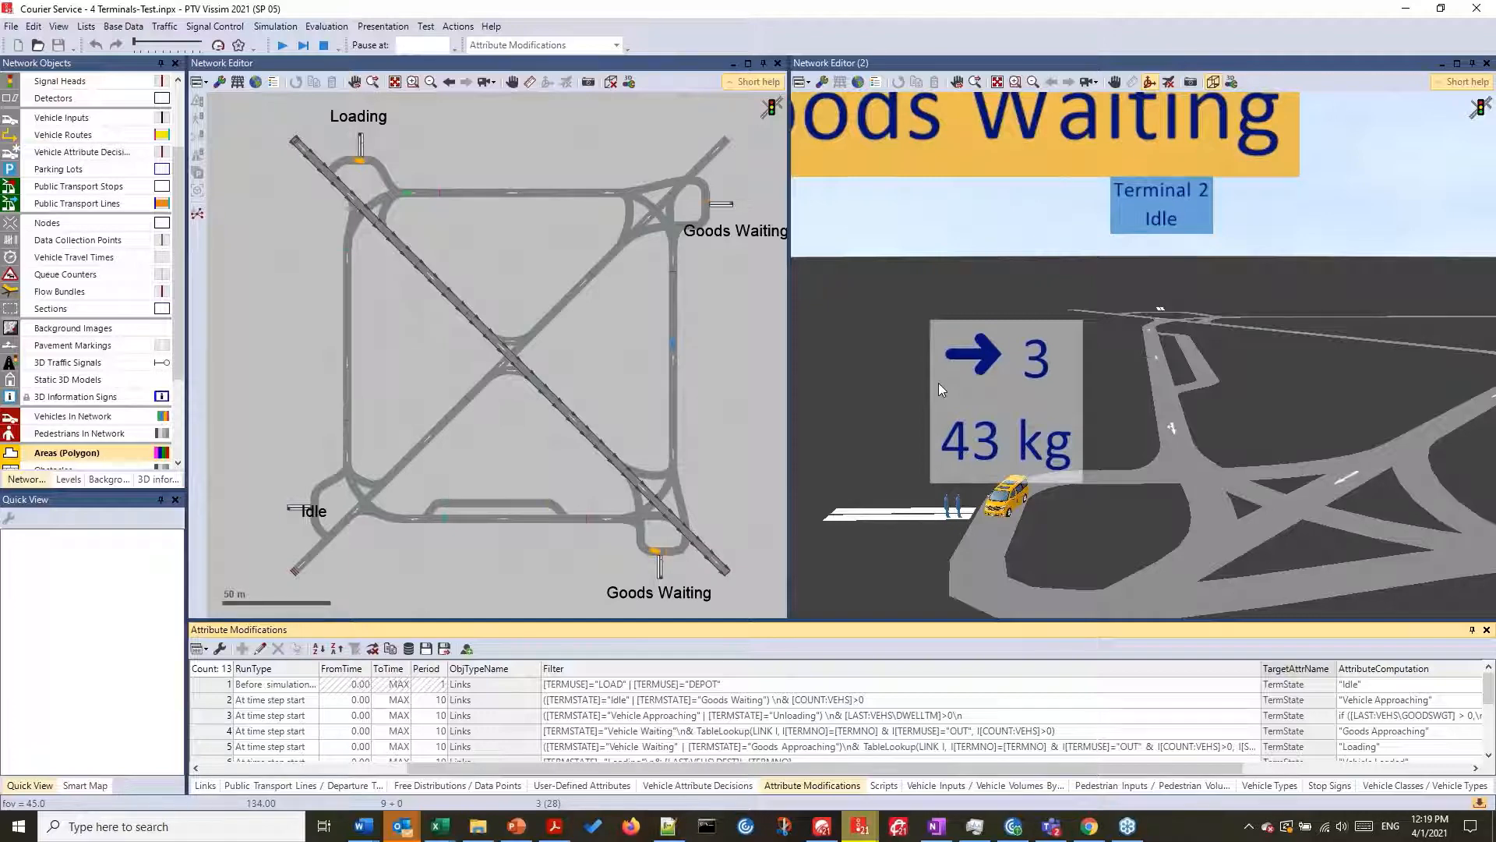
- Bring all four terminals and their status labels into view in the 3D network editor
{"action": "scroll", "coordinate": [939, 382], "scroll_direction": "down", "scroll_amount": 5}
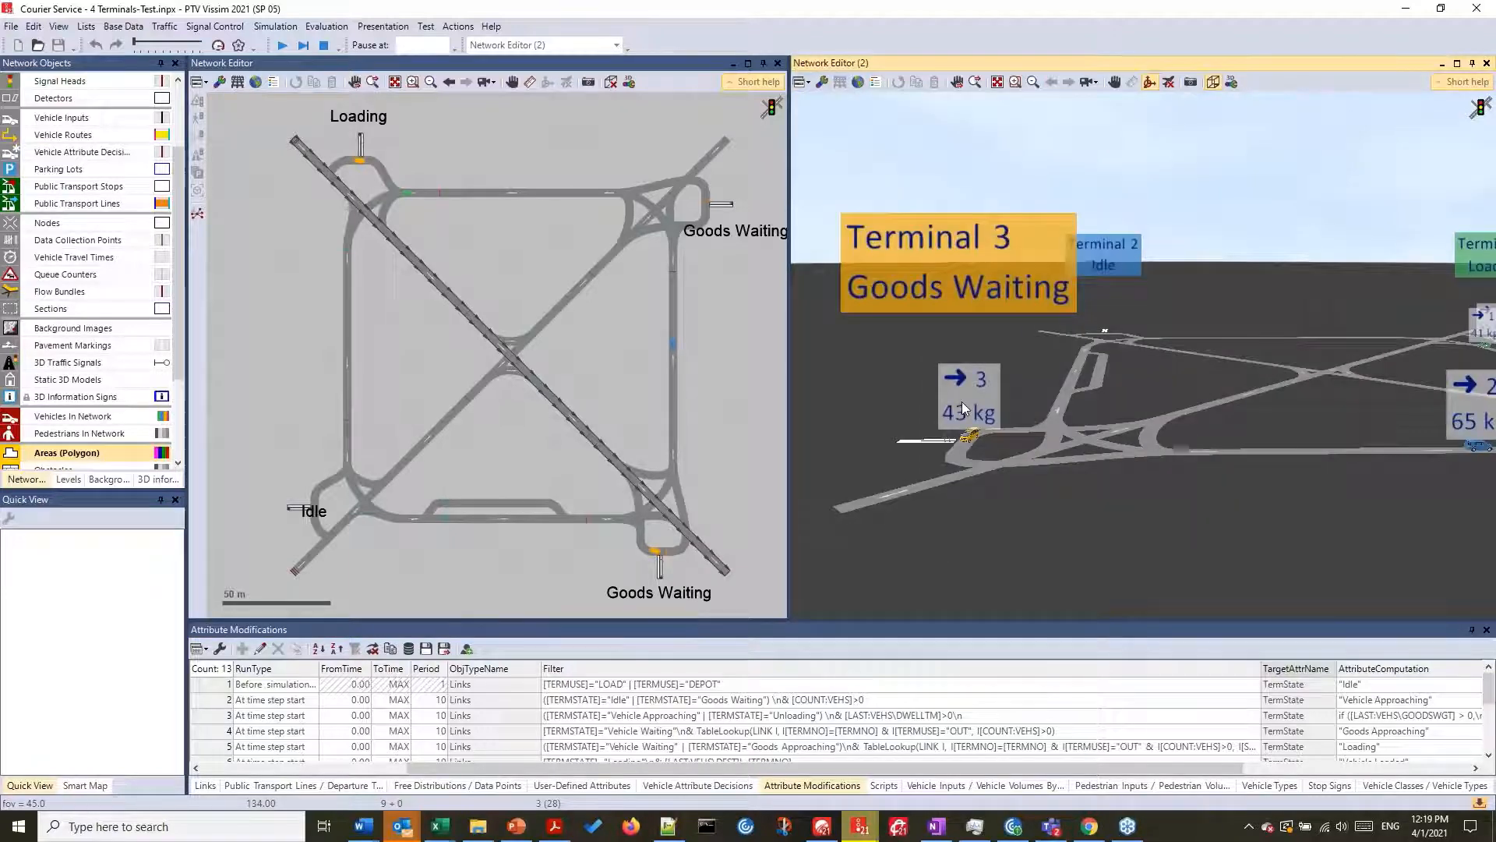
{"action": "scroll", "coordinate": [964, 409], "scroll_direction": "down", "scroll_amount": 2}
{"action": "left_click_drag", "start_coordinate": [1286, 485], "coordinate": [1071, 497]}
{"action": "scroll", "coordinate": [1046, 452], "scroll_direction": "down", "scroll_amount": 2}
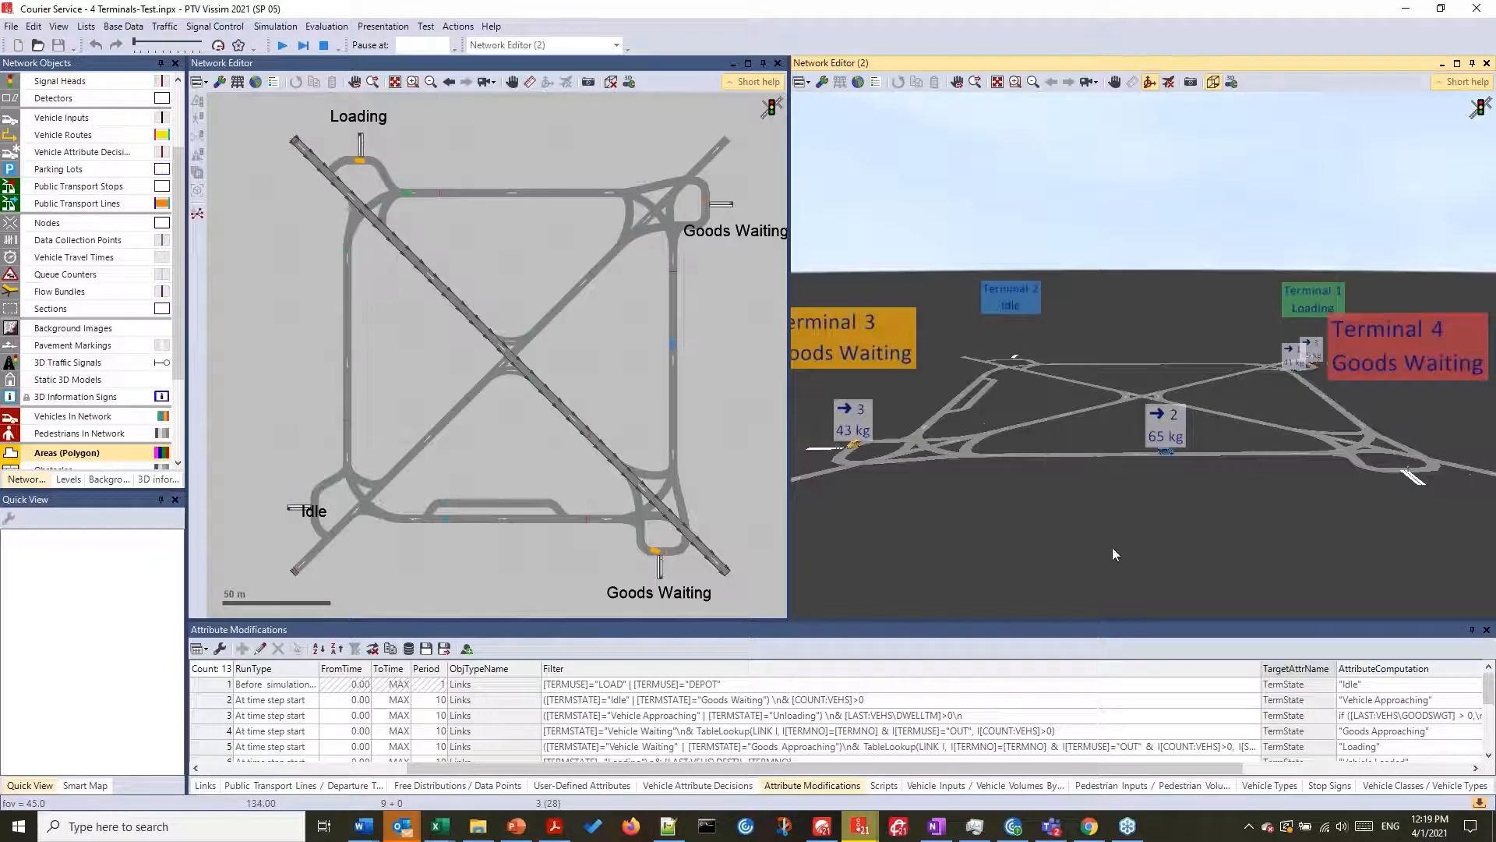
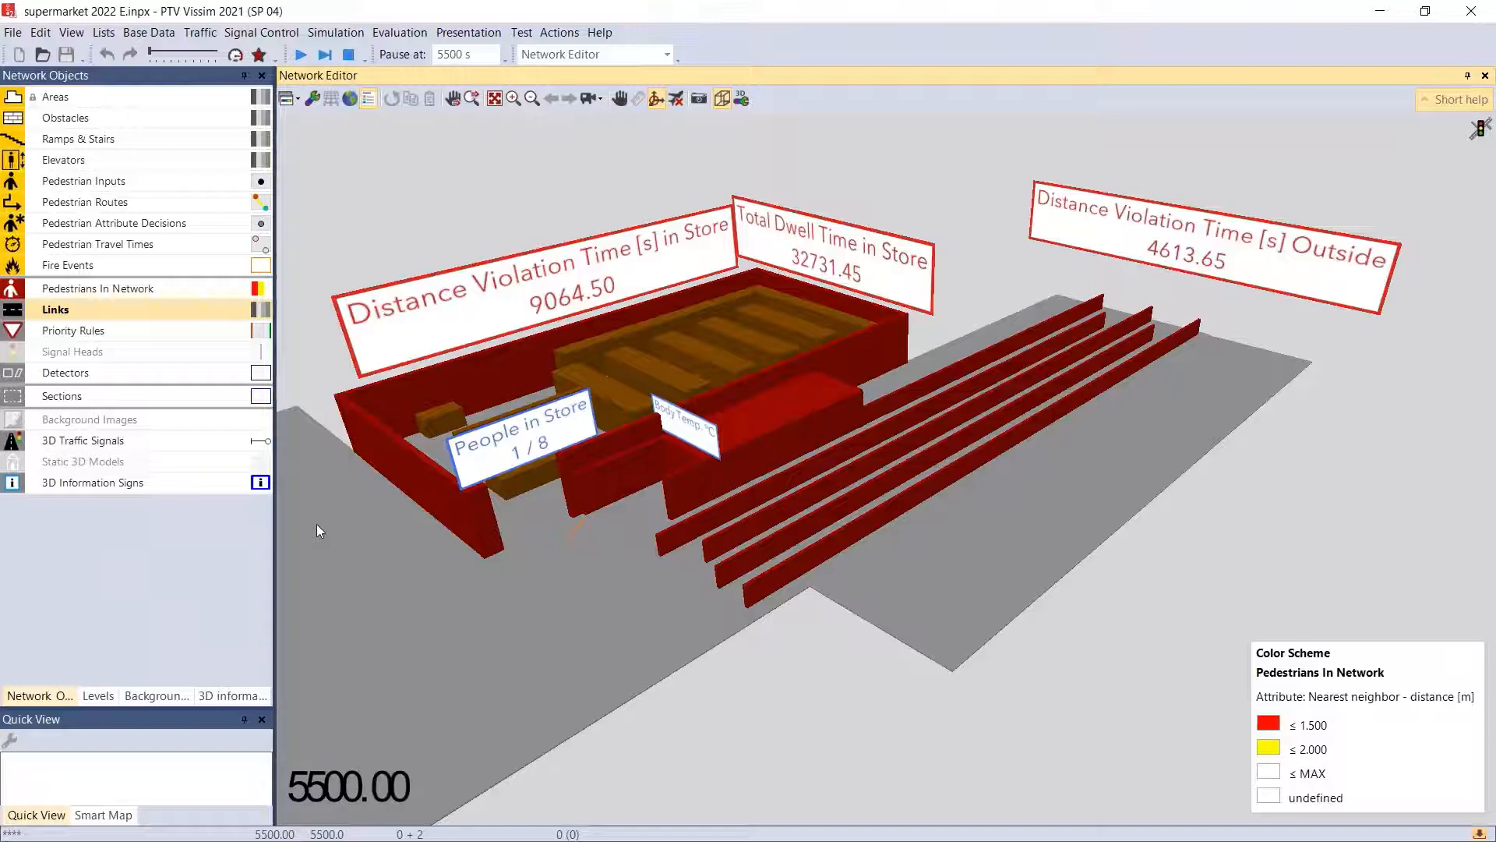
- Switch to the supermarket 2021 D model and view its store and outside queue in 3D
{"action": "key", "text": "alt+Tab"}
{"action": "key", "text": "alt+Tab"}
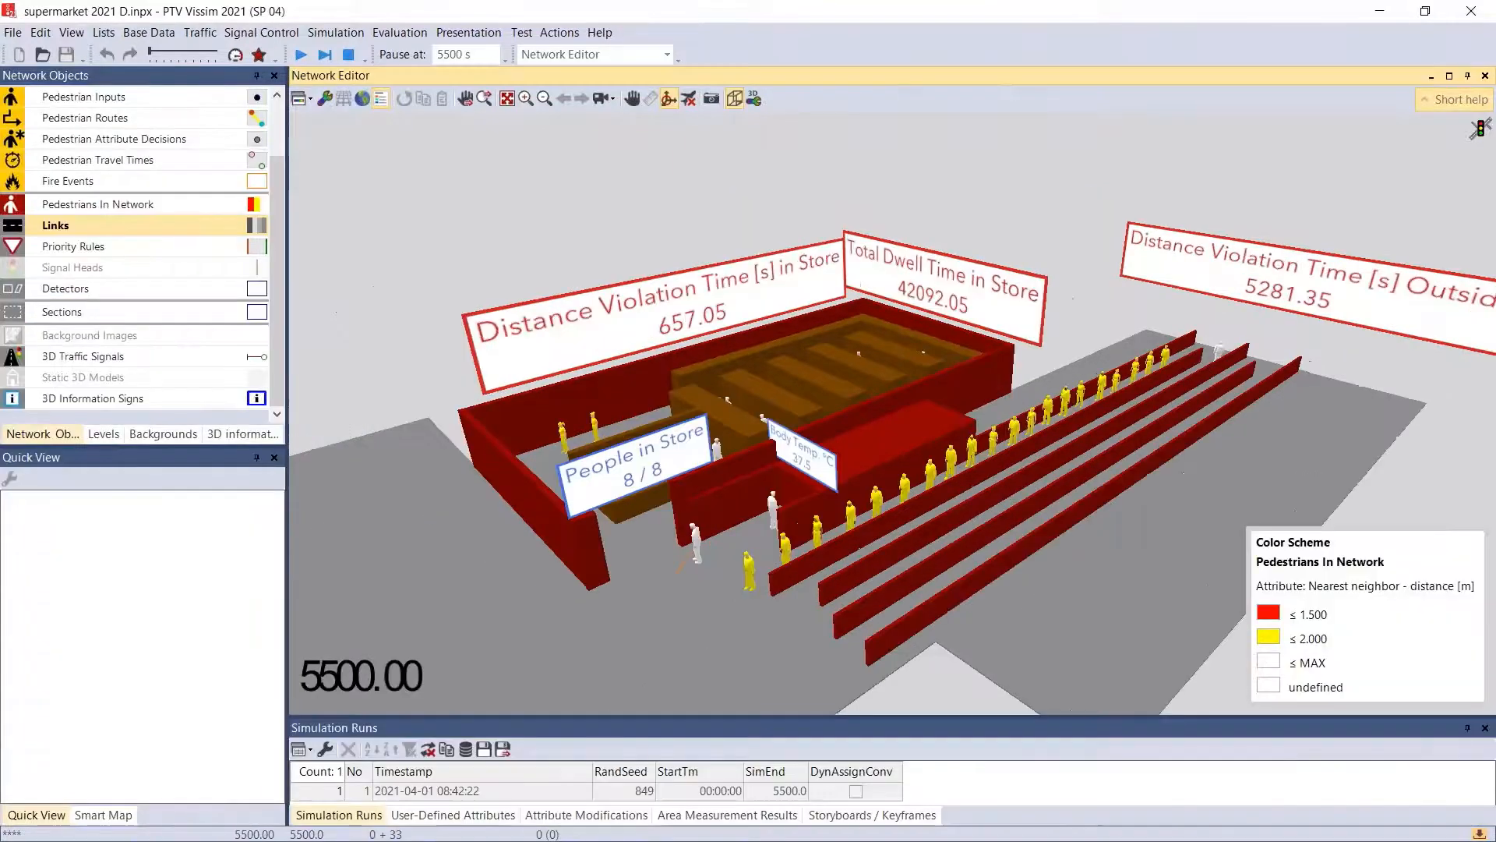
{"action": "left_click_drag", "start_coordinate": [716, 570], "coordinate": [574, 477]}
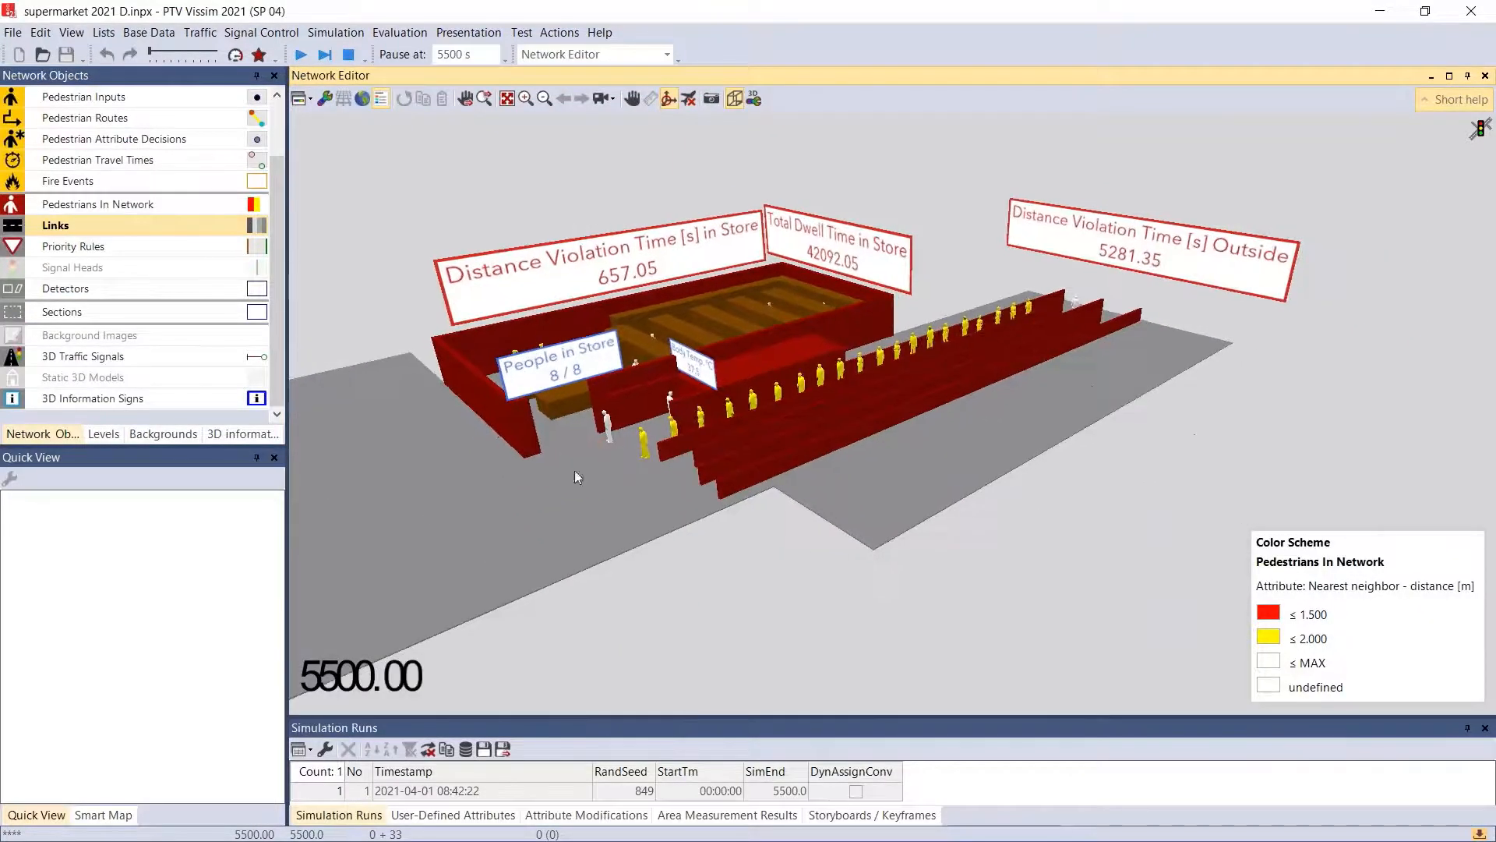
{"action": "left_click_drag", "start_coordinate": [533, 293], "coordinate": [764, 368]}
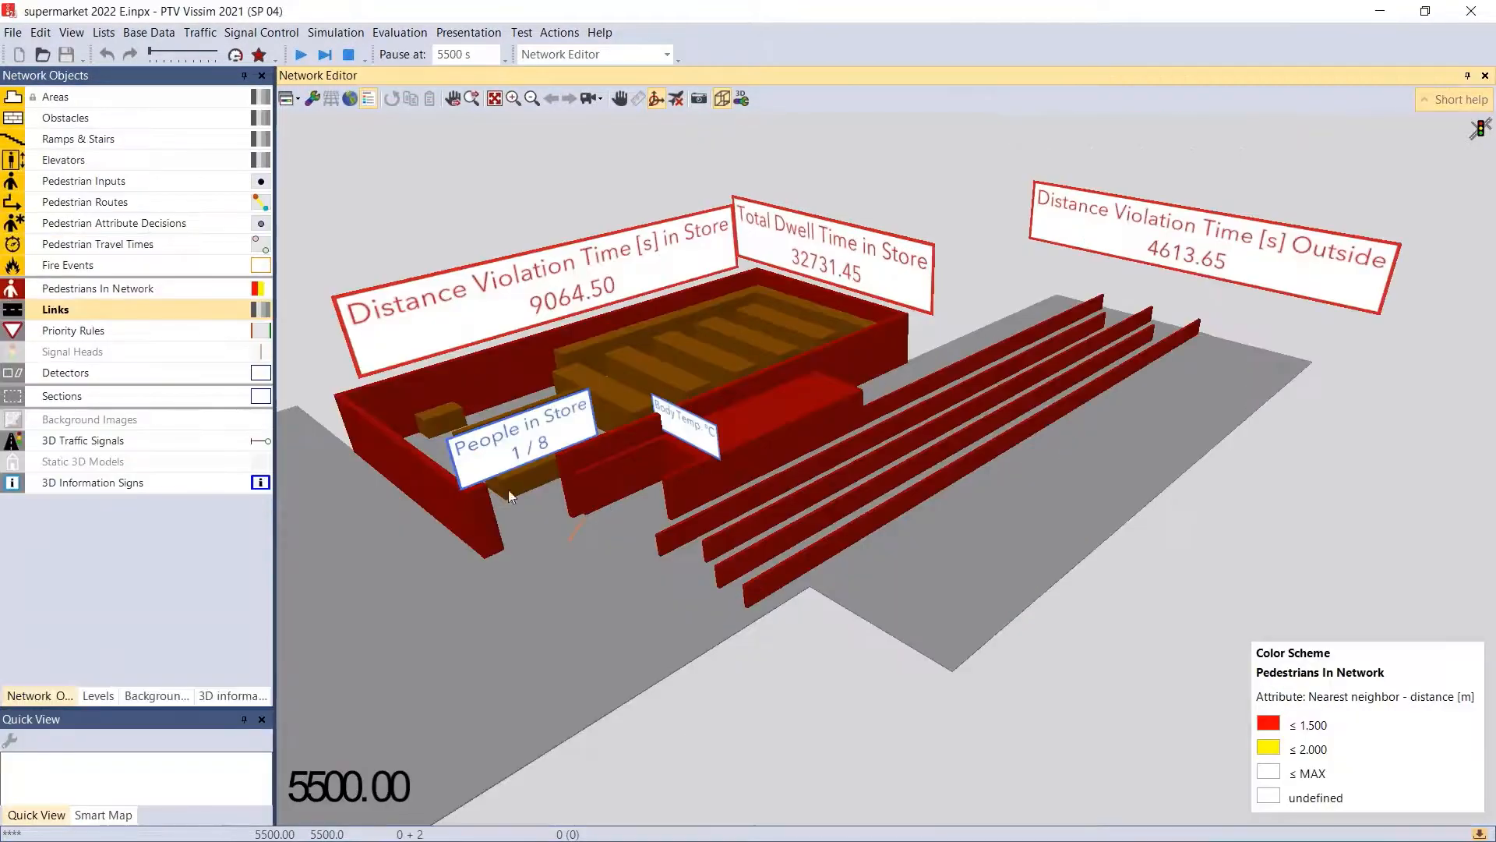
- View the supermarket 2022 E store, its information signs and the outside queue lanes from several 3D angles
{"action": "left_click_drag", "start_coordinate": [479, 458], "coordinate": [522, 520]}
{"action": "left_click_drag", "start_coordinate": [596, 450], "coordinate": [694, 248]}
{"action": "left_click_drag", "start_coordinate": [868, 610], "coordinate": [868, 667]}
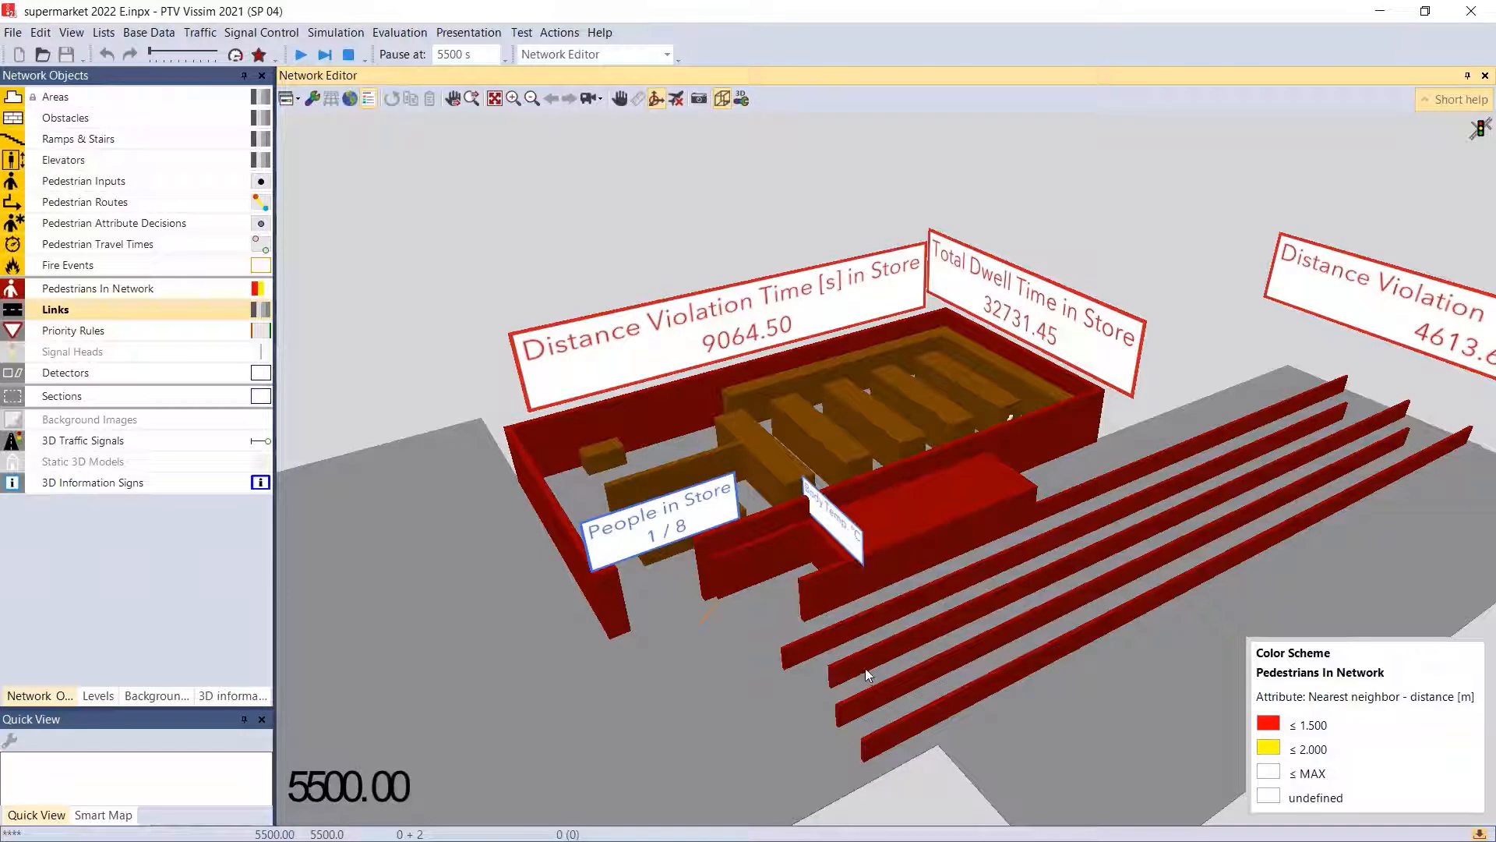
{"action": "left_click_drag", "start_coordinate": [873, 651], "coordinate": [710, 523]}
{"action": "scroll", "coordinate": [710, 524], "scroll_direction": "up", "scroll_amount": 2}
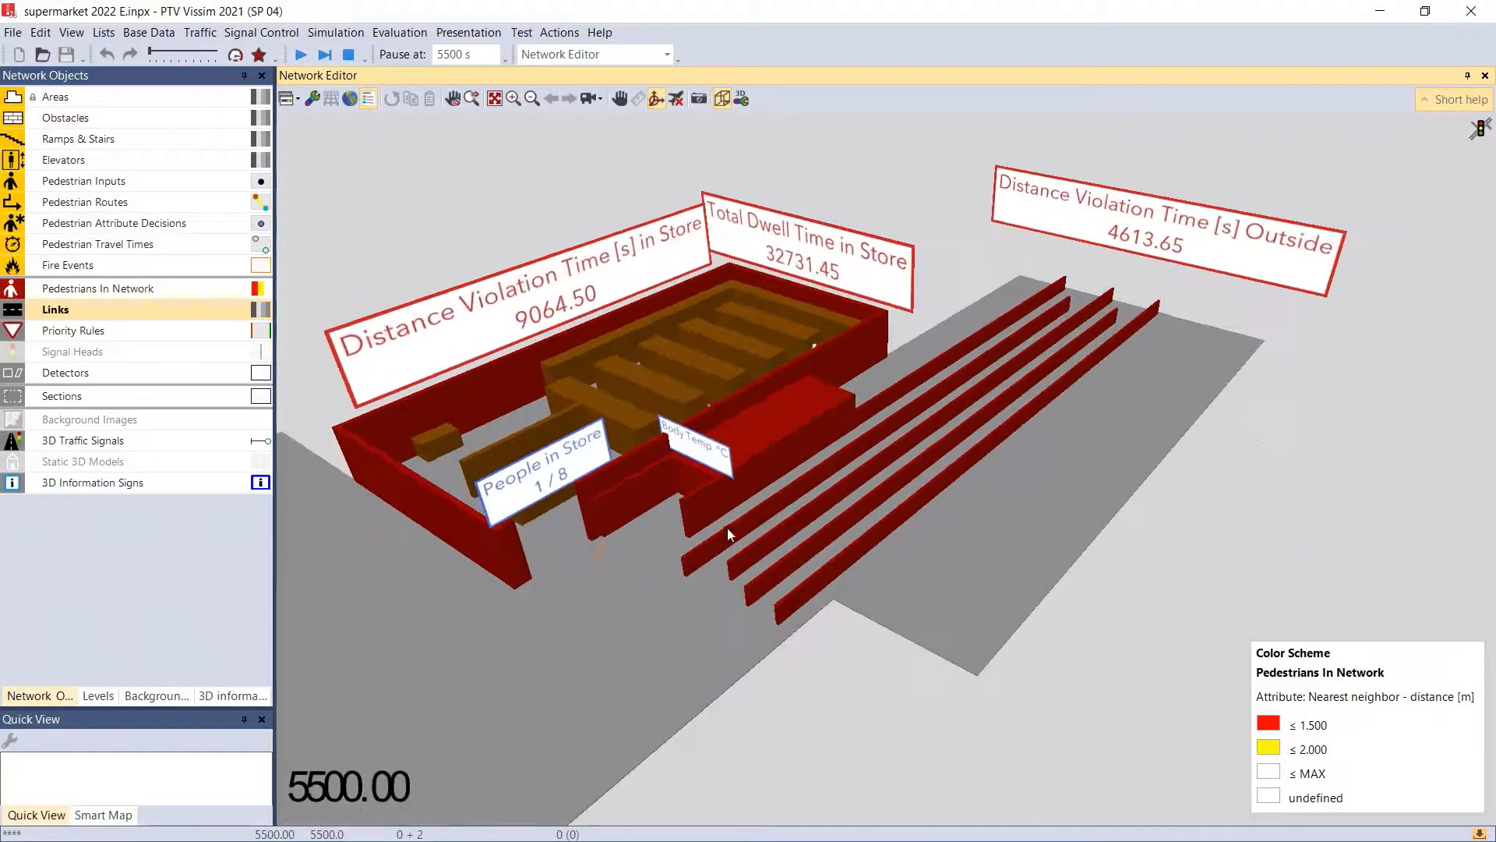
- Switch to supermarket 2021 D, view its entrance and waiting pedestrians in 3D, and return to supermarket 2022 E
{"action": "key", "text": "alt+Tab"}
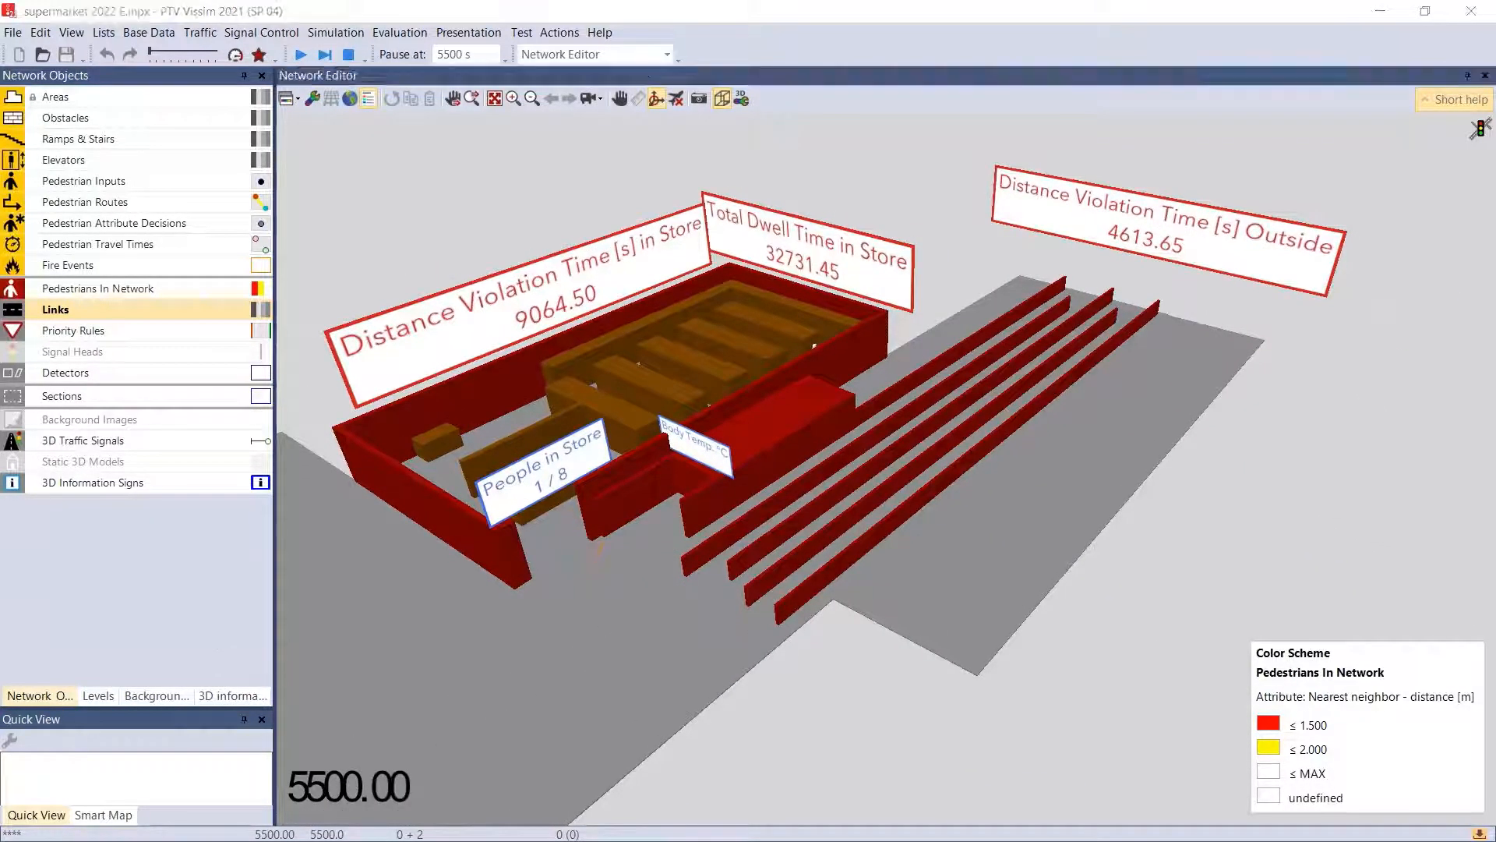
{"action": "key", "text": "alt+Tab"}
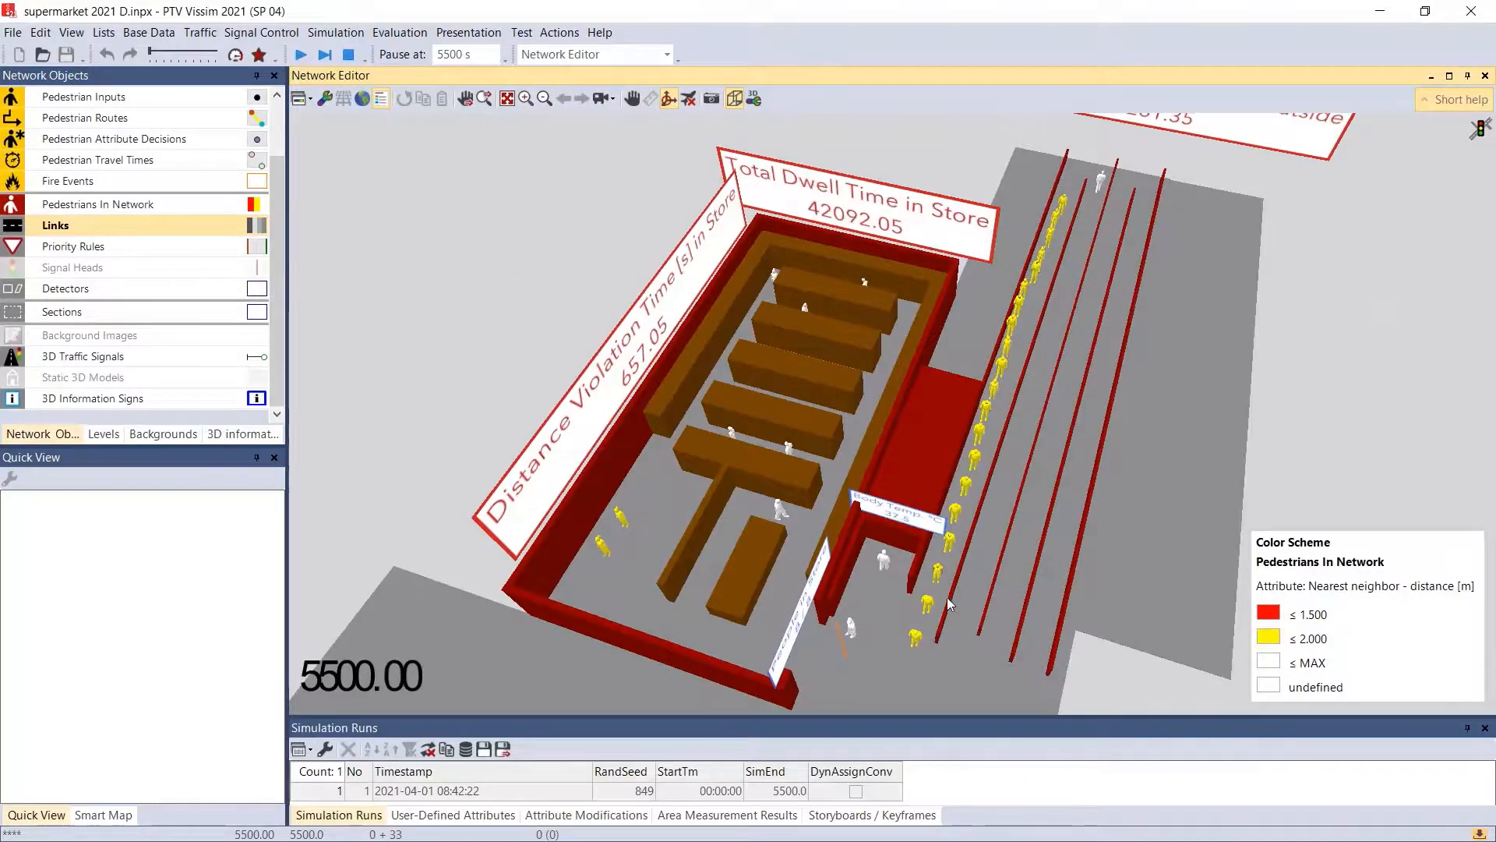
{"action": "left_click_drag", "start_coordinate": [948, 598], "coordinate": [926, 564]}
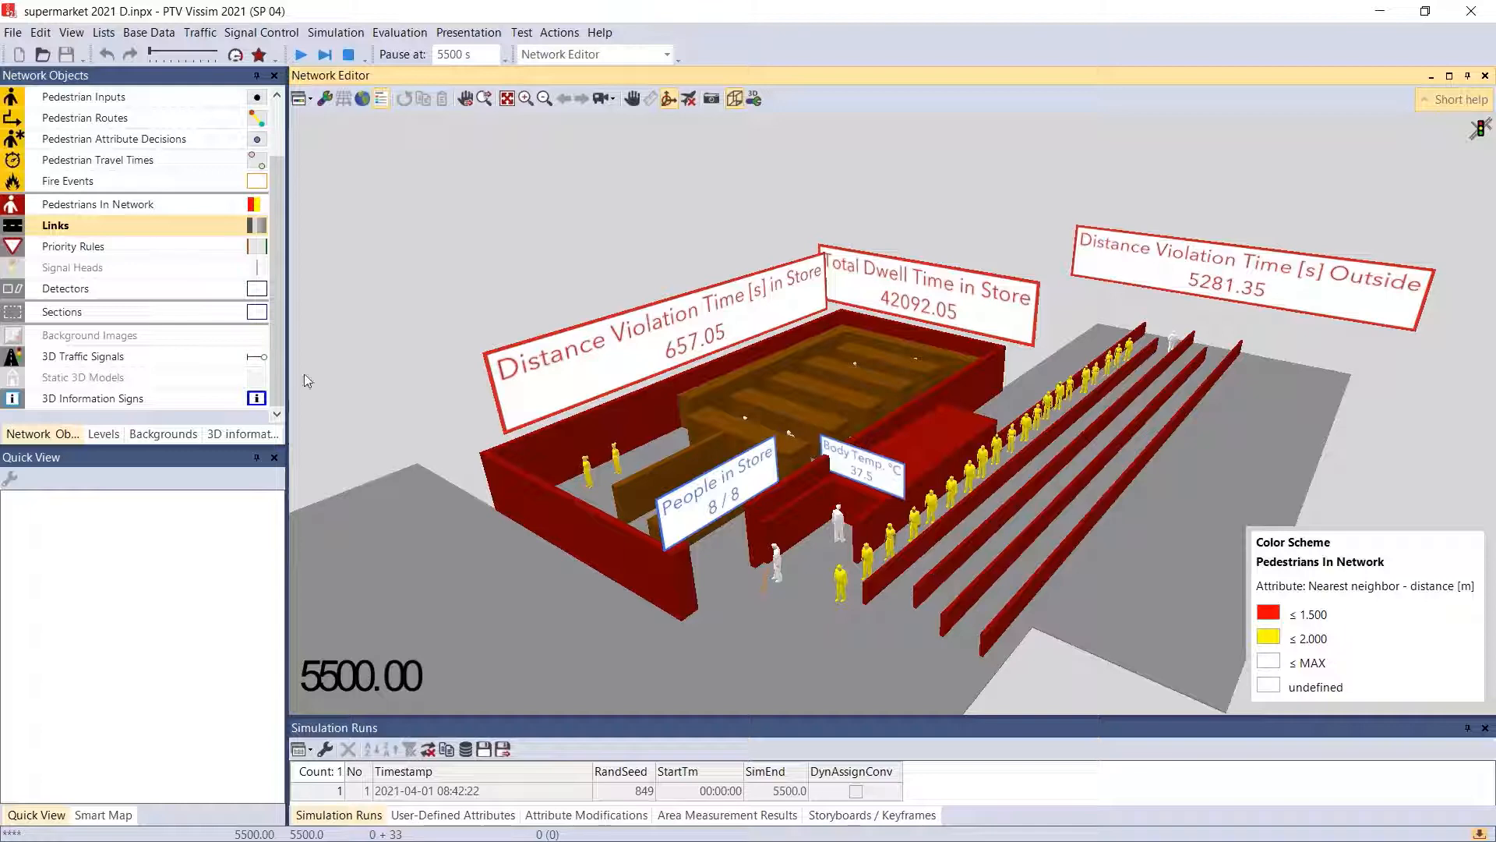
{"action": "key", "text": "alt+Tab"}
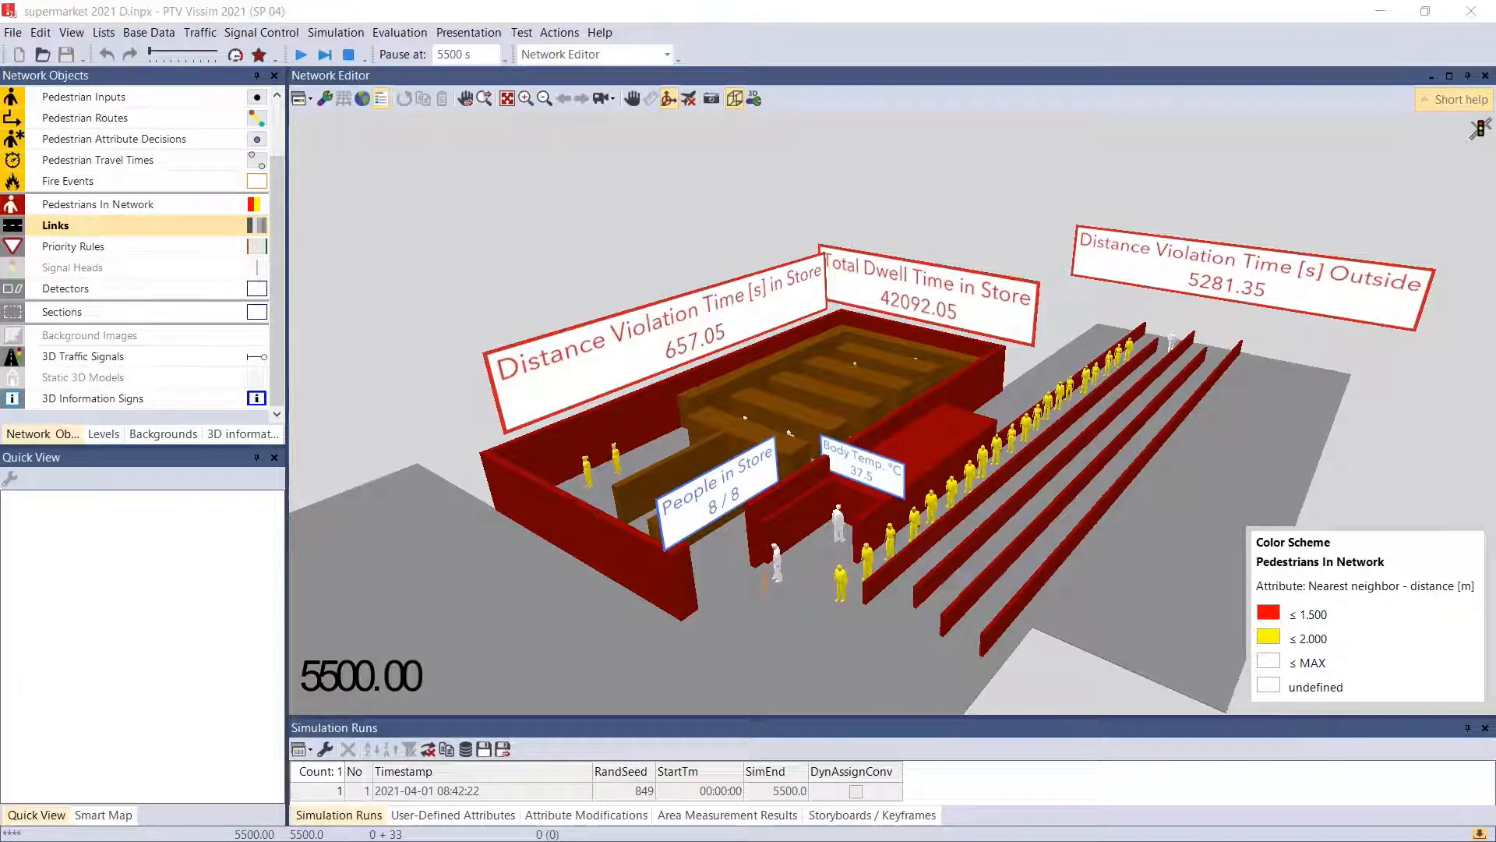
{"action": "key", "text": "alt+Tab"}
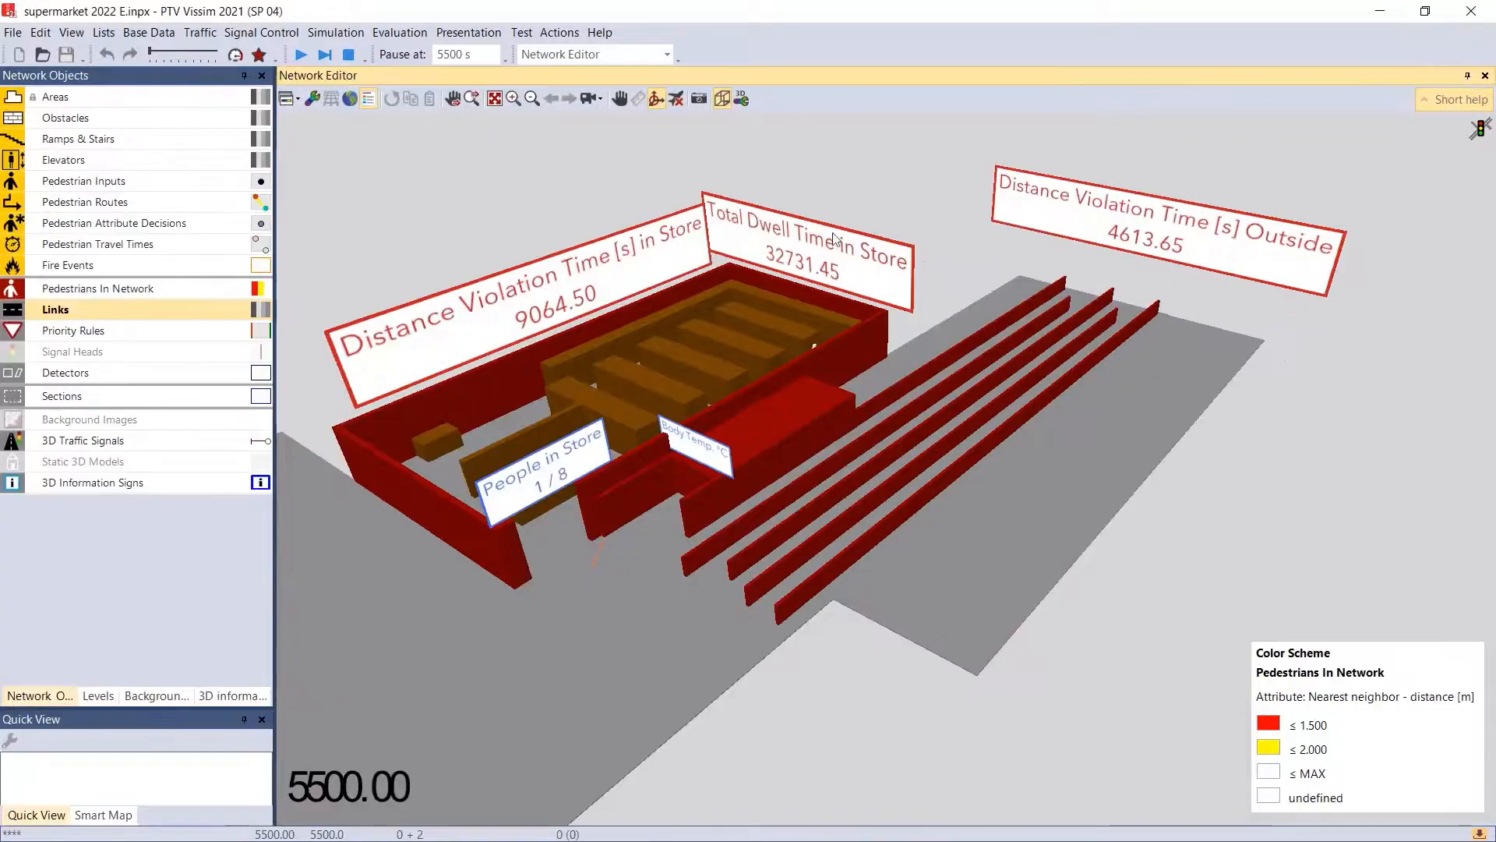
- Place the supermarket 2022 E and supermarket 2021 D windows side by side, stretched to full screen height
{"action": "left_click_drag", "start_coordinate": [841, 10], "coordinate": [279, 11]}
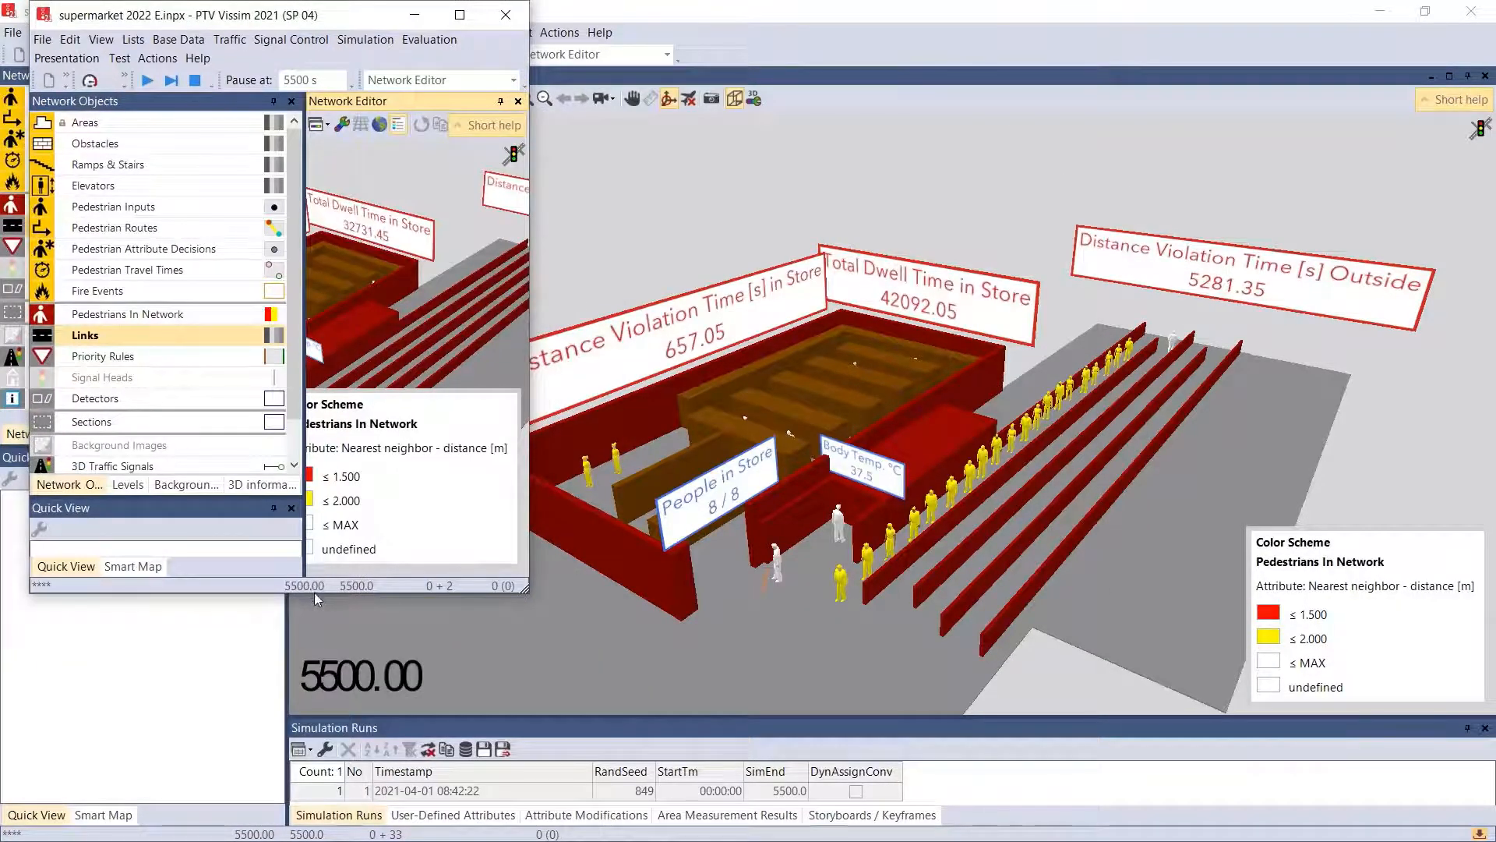
{"action": "left_click_drag", "start_coordinate": [315, 593], "coordinate": [315, 839]}
{"action": "left_click_drag", "start_coordinate": [734, 15], "coordinate": [1246, 28]}
{"action": "left_click_drag", "start_coordinate": [1165, 599], "coordinate": [1165, 838]}
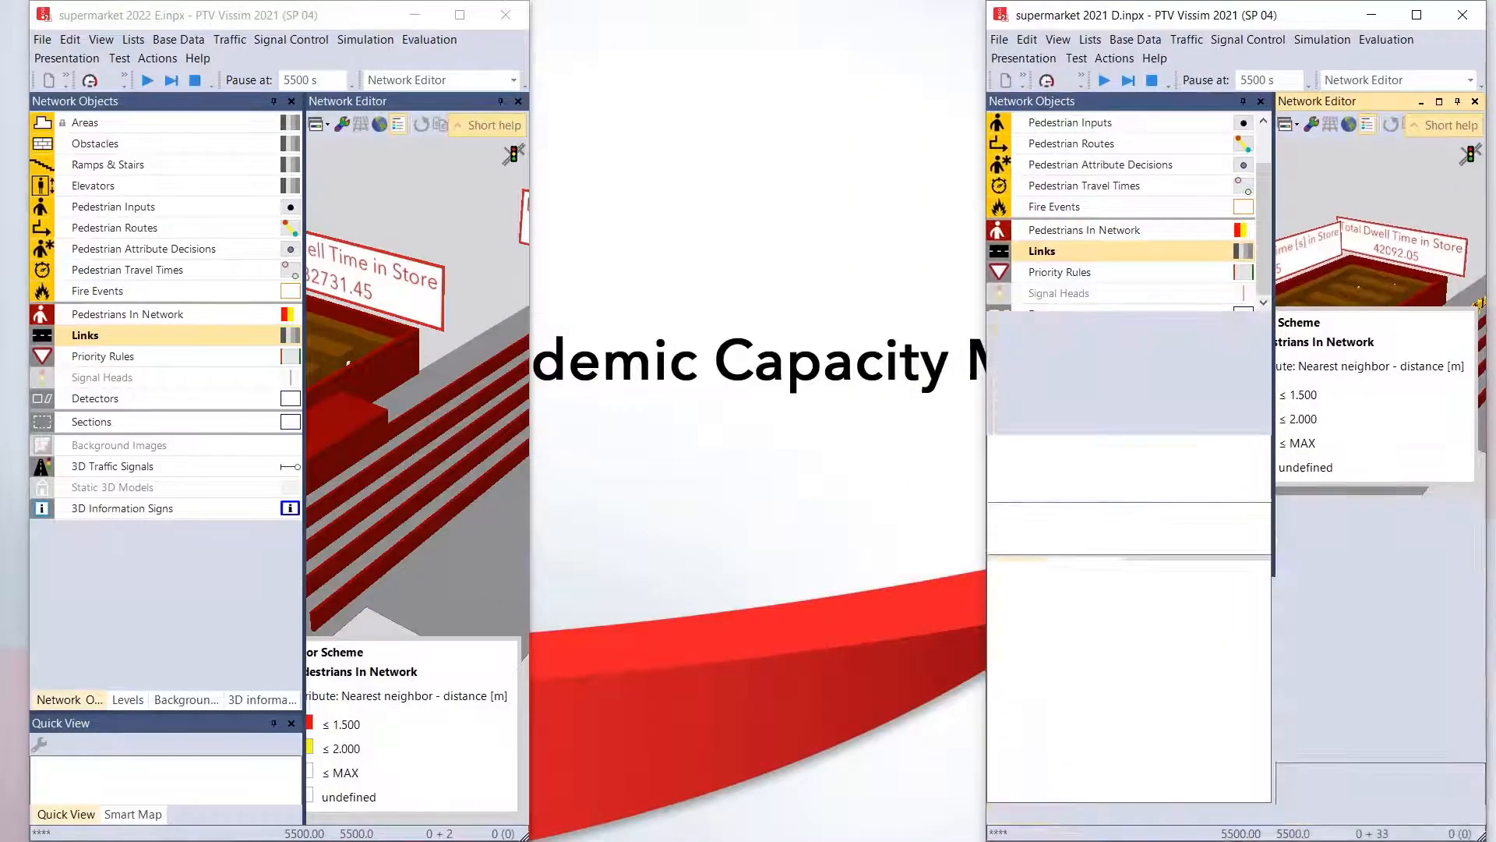
- Widen both supermarket windows and narrow their network object sidebars to enlarge the 3D views
{"action": "left_click_drag", "start_coordinate": [956, 530], "coordinate": [692, 538]}
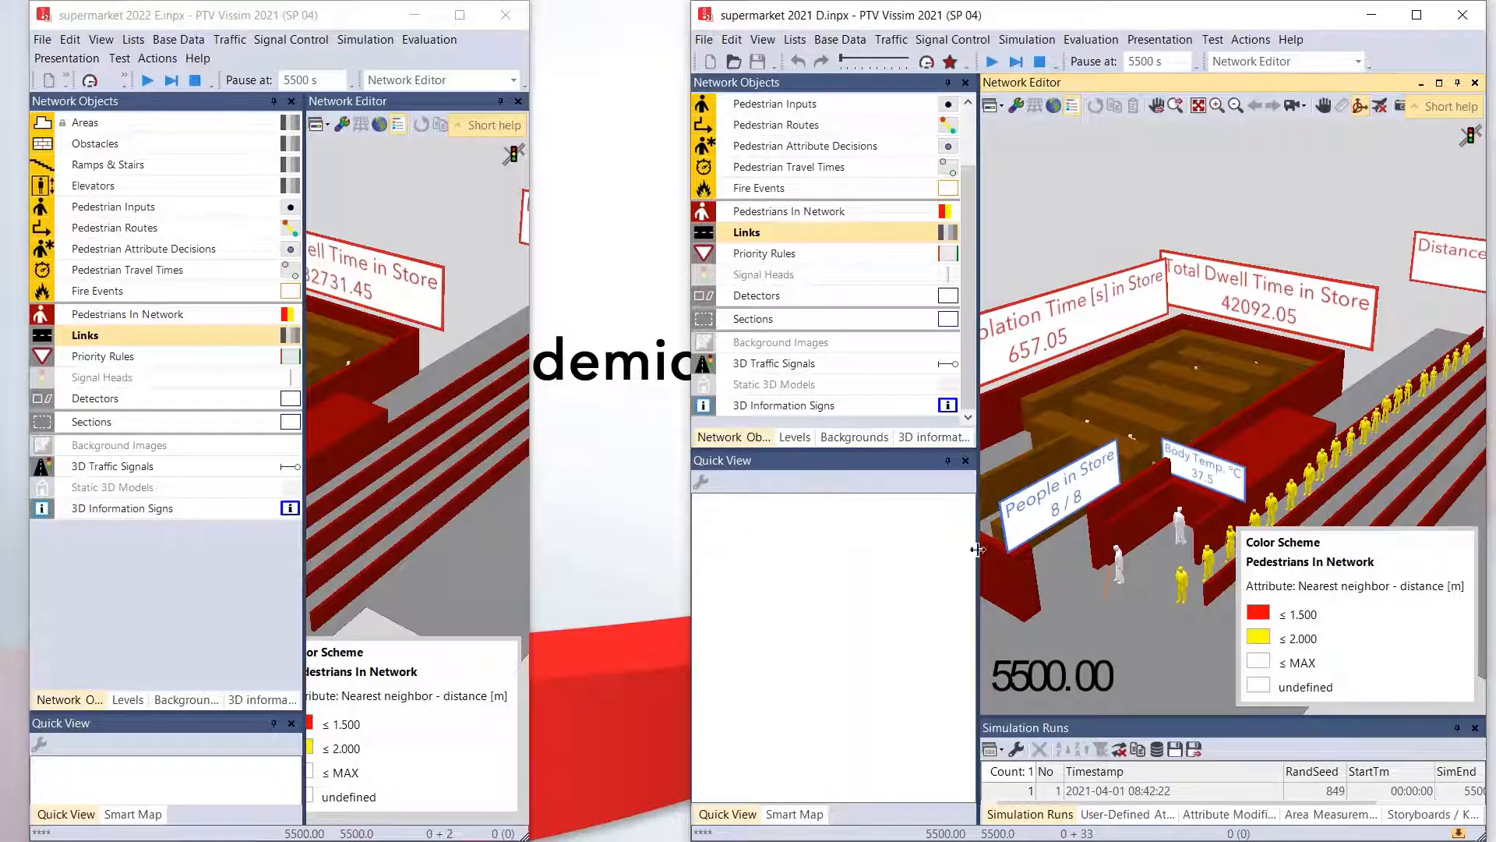
{"action": "left_click_drag", "start_coordinate": [976, 555], "coordinate": [725, 546]}
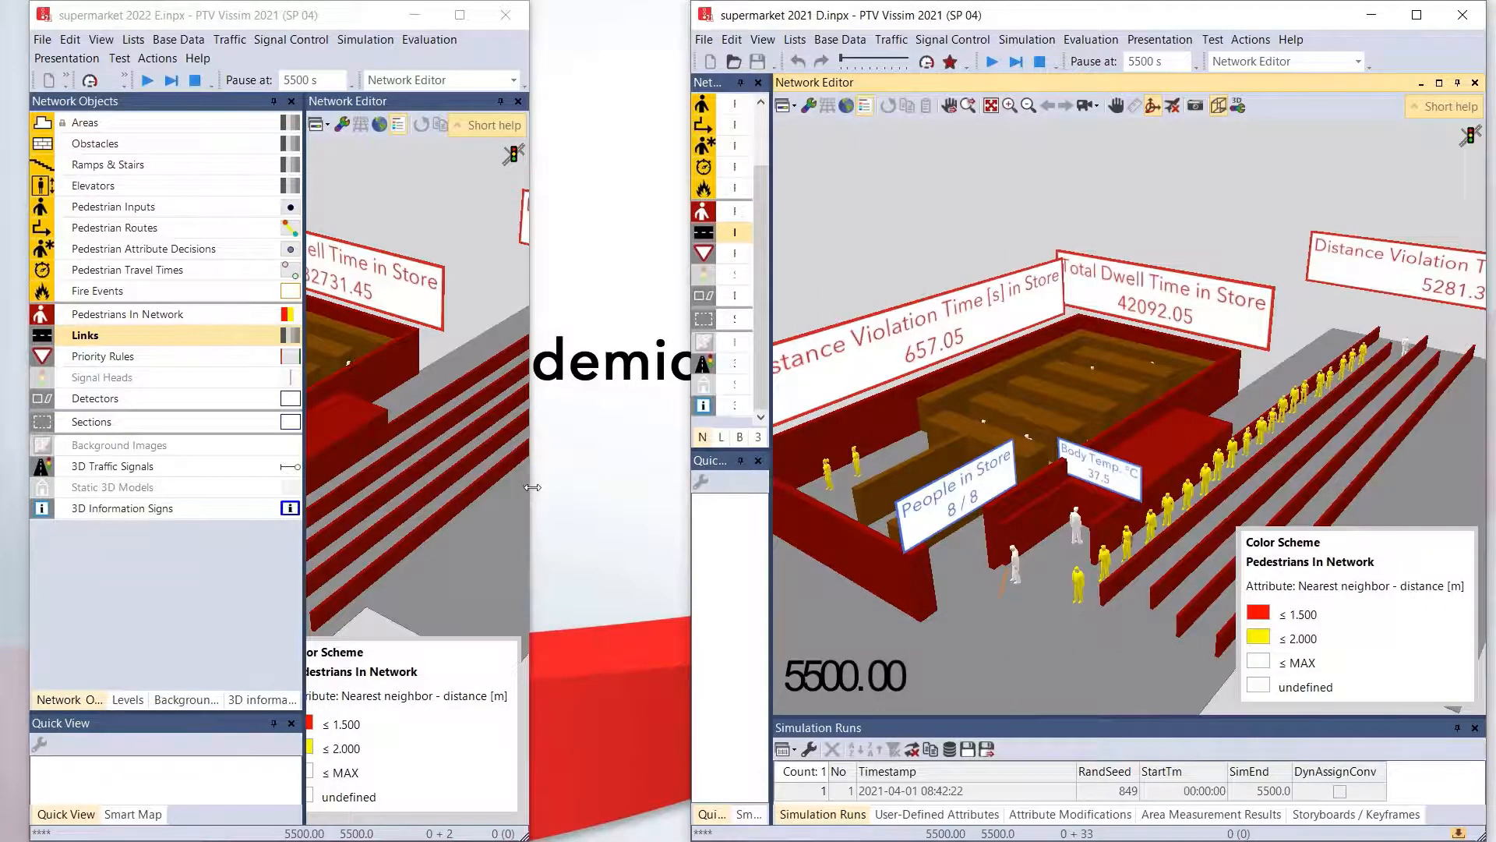
{"action": "left_click_drag", "start_coordinate": [529, 491], "coordinate": [743, 491]}
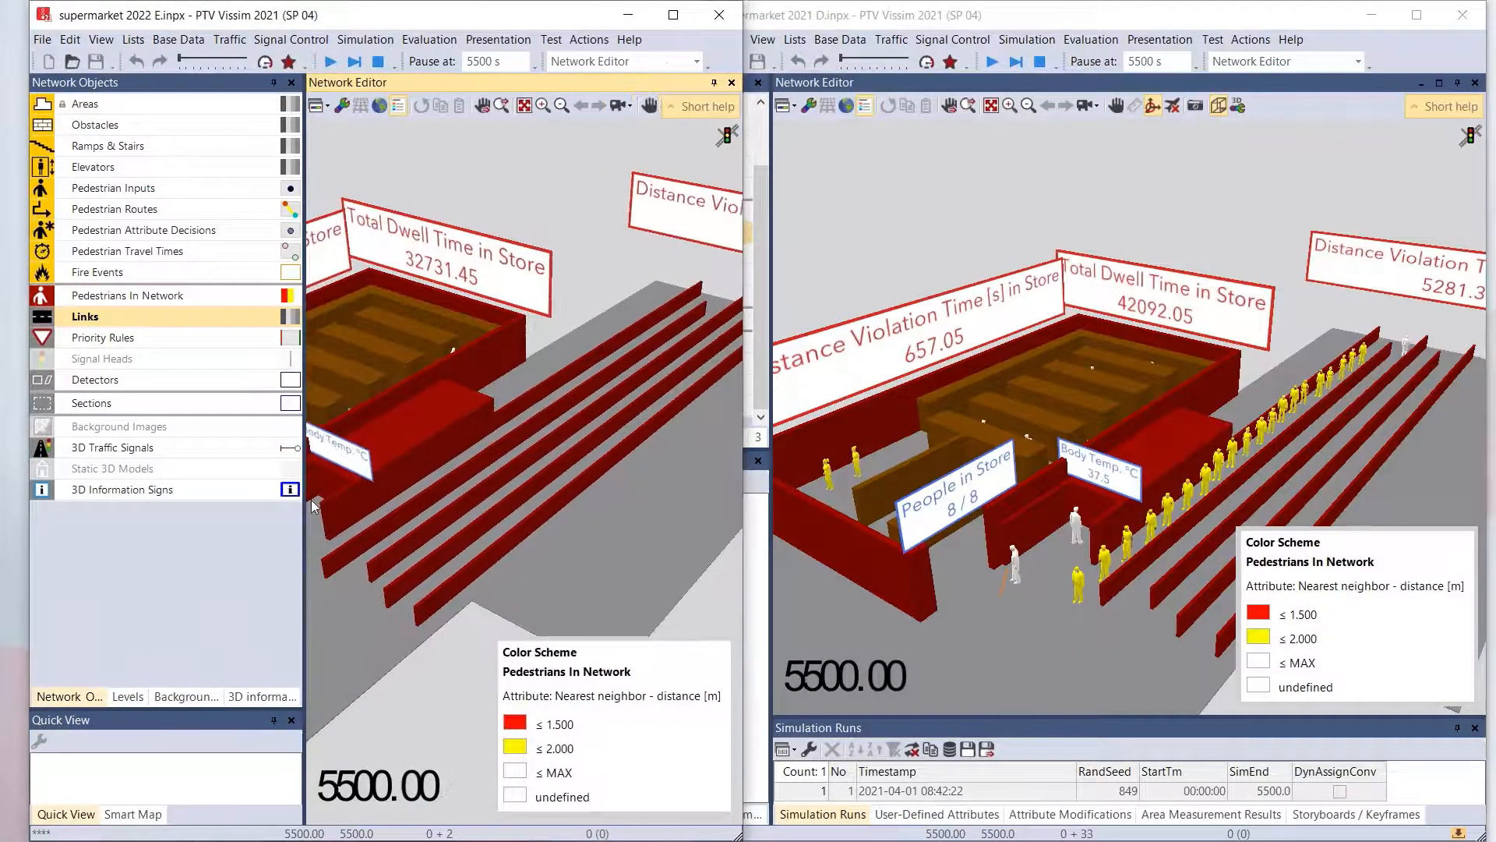
{"action": "left_click_drag", "start_coordinate": [304, 514], "coordinate": [109, 514]}
- Compare both supermarket models from similar 3D angles, examining the distance violation, dwell time and people-in-store signs
{"action": "left_click_drag", "start_coordinate": [400, 494], "coordinate": [654, 441]}
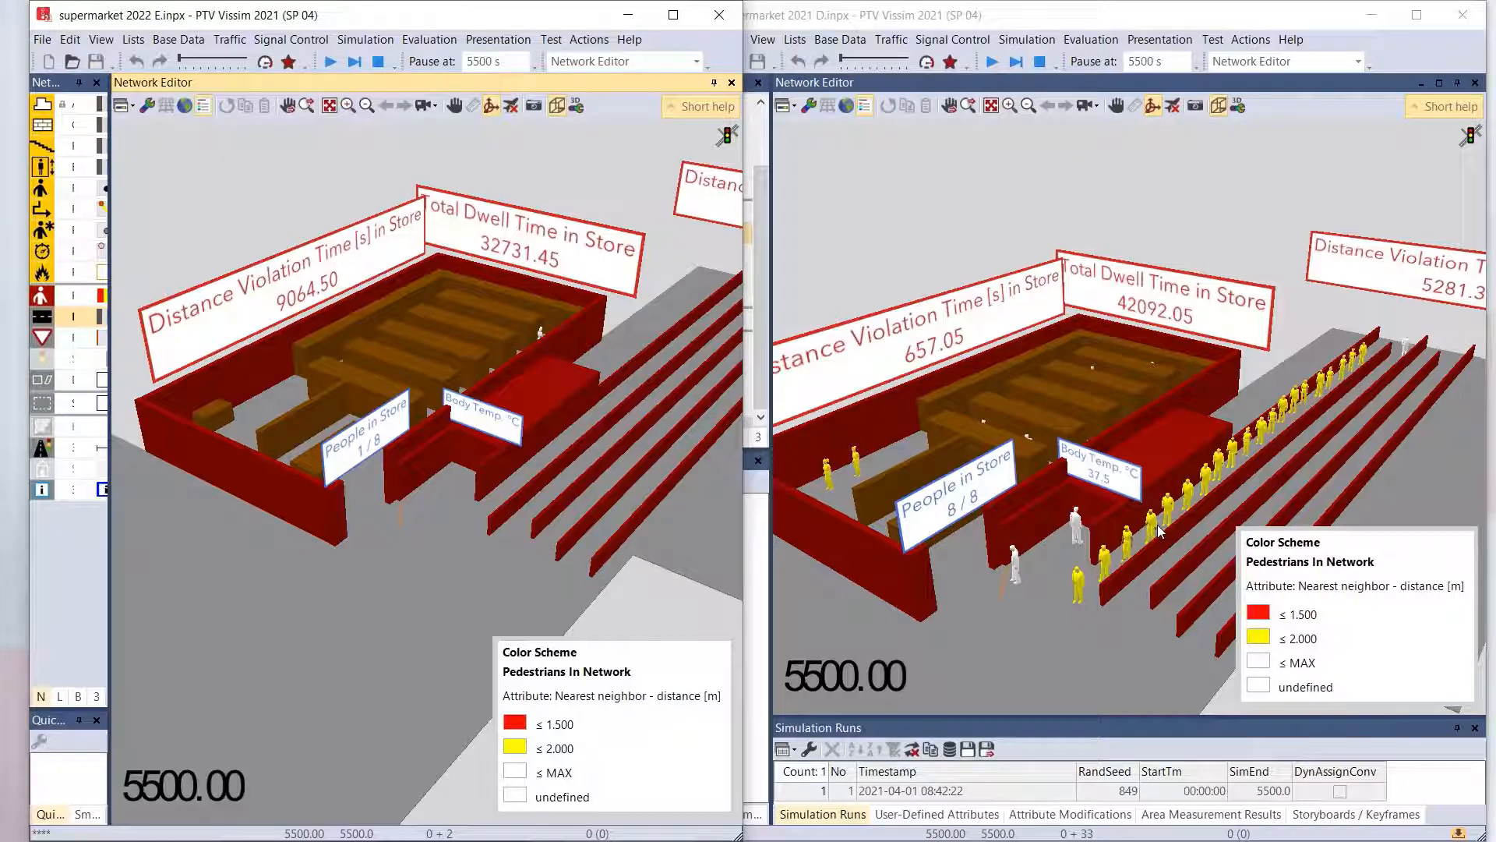
{"action": "left_click_drag", "start_coordinate": [1158, 525], "coordinate": [1055, 508]}
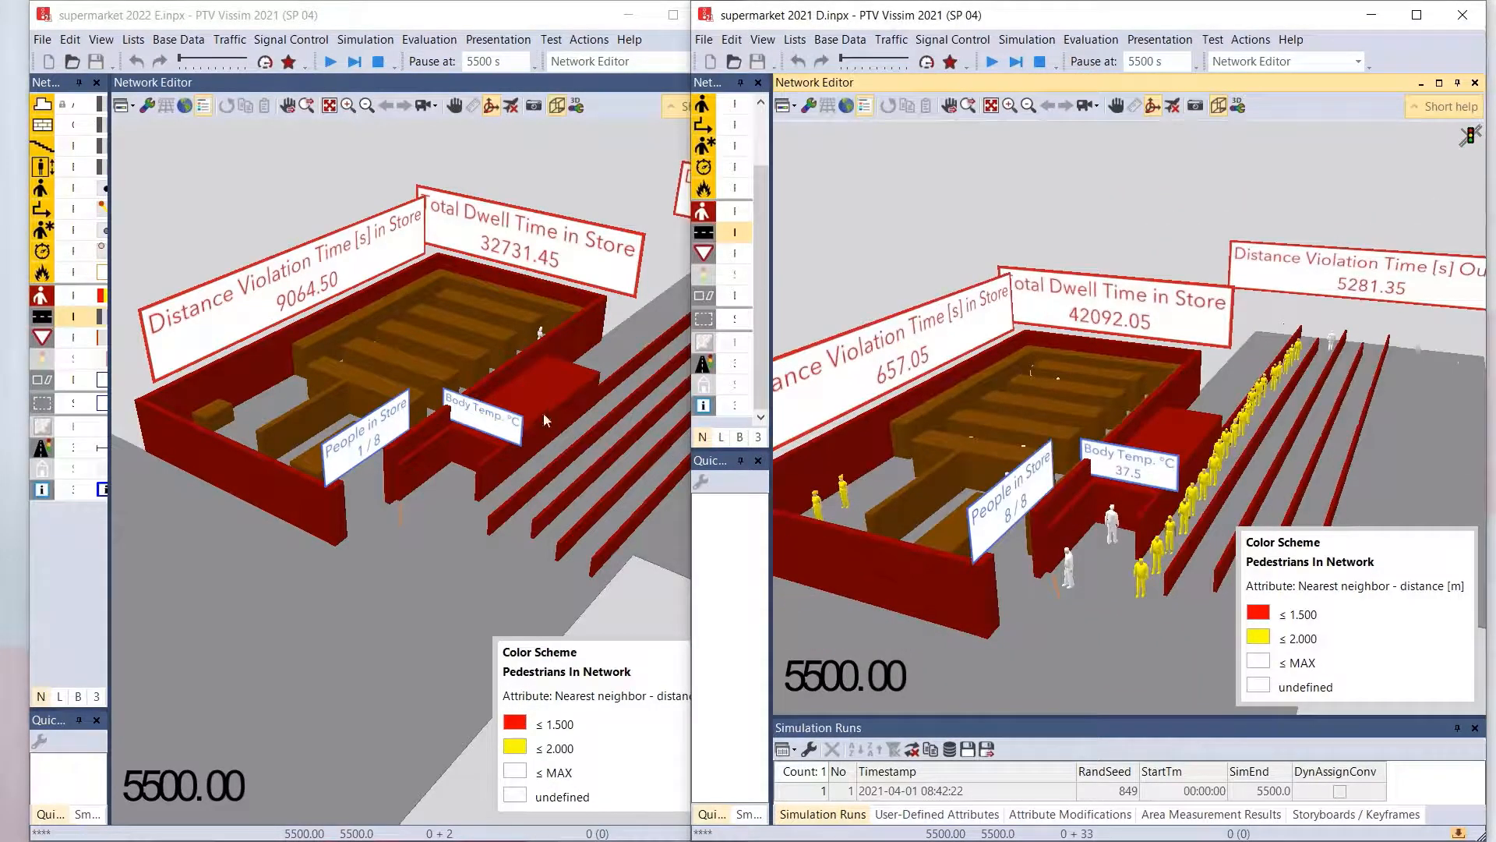
{"action": "left_click_drag", "start_coordinate": [544, 413], "coordinate": [432, 360]}
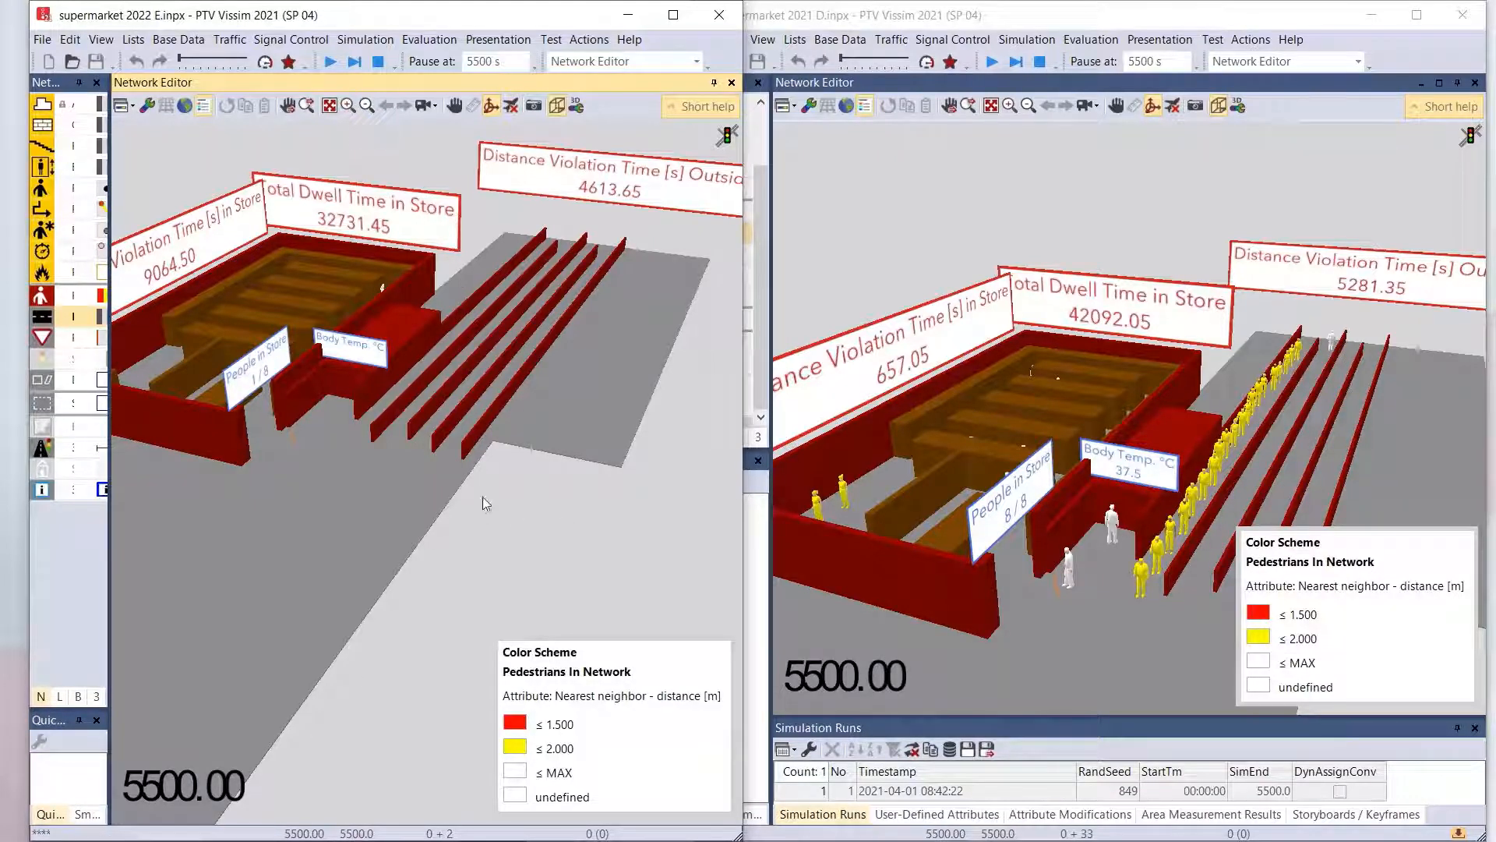
{"action": "left_click_drag", "start_coordinate": [323, 376], "coordinate": [273, 329]}
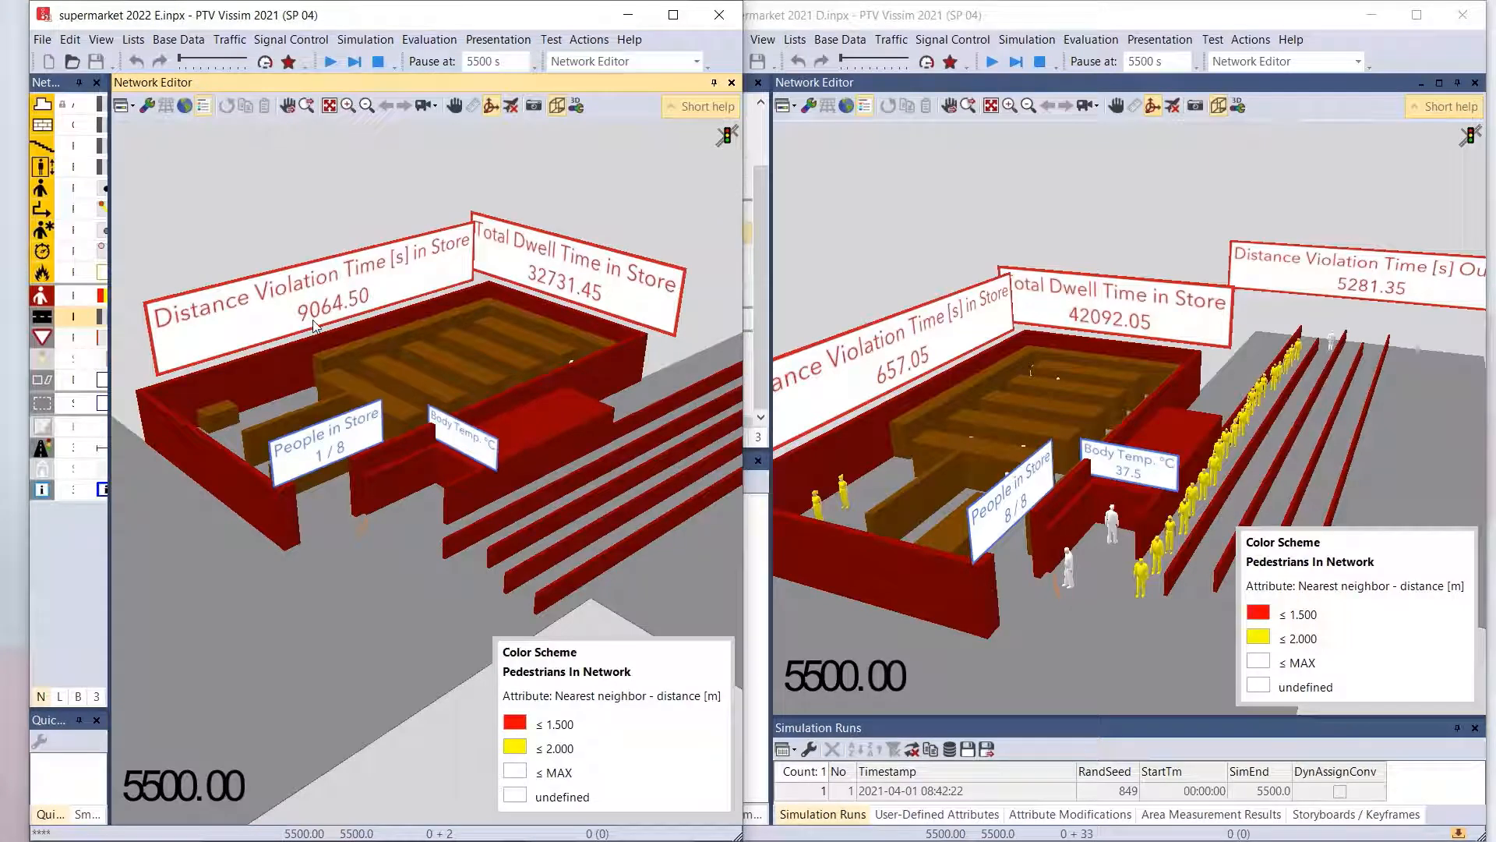
{"action": "left_click_drag", "start_coordinate": [1050, 521], "coordinate": [1099, 520]}
{"action": "left_click_drag", "start_coordinate": [1232, 474], "coordinate": [1095, 494]}
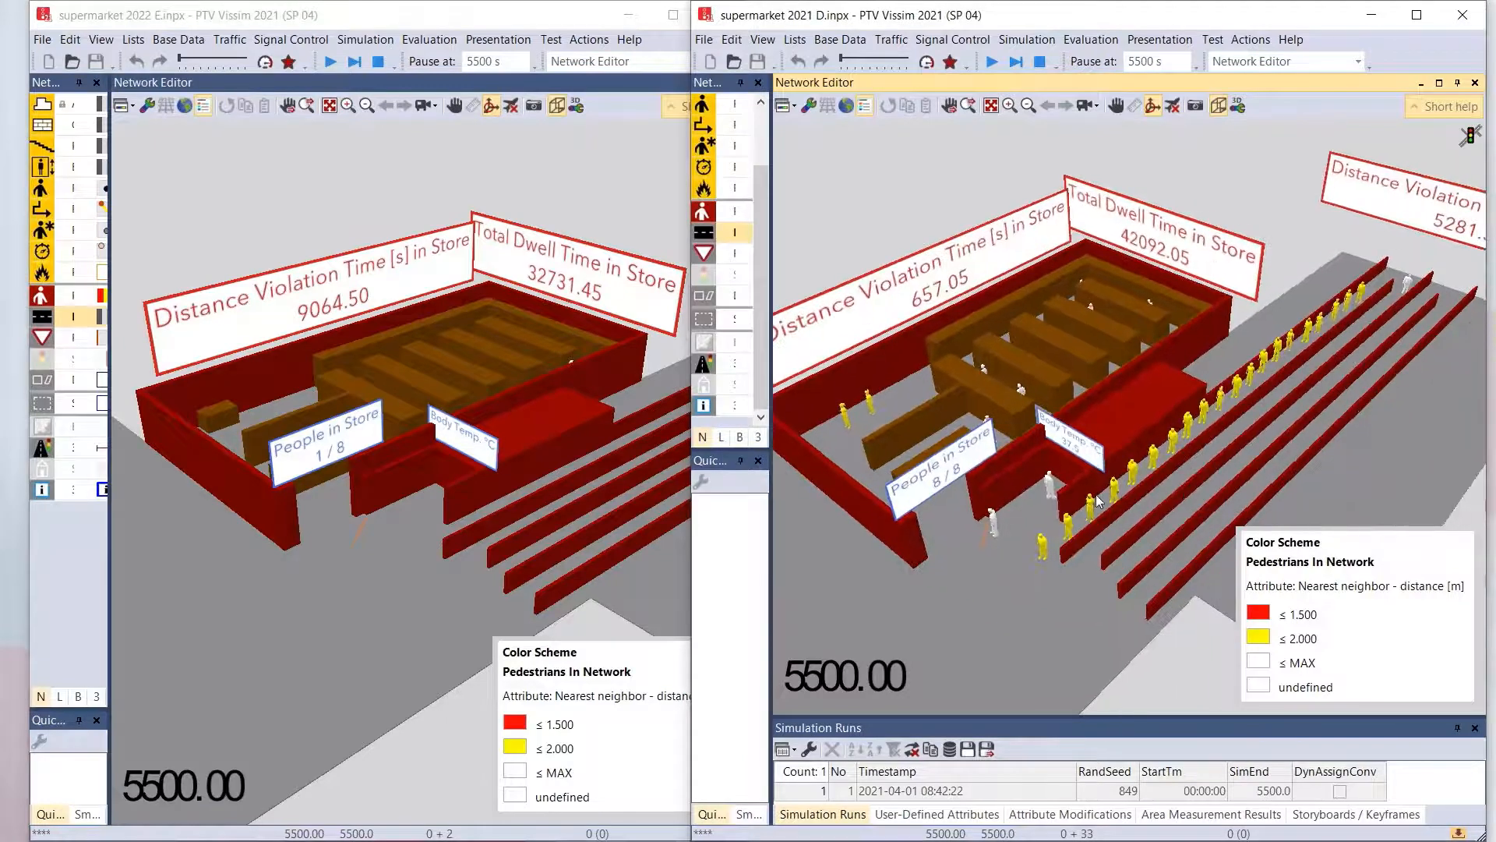
{"action": "left_click_drag", "start_coordinate": [1066, 549], "coordinate": [1060, 529]}
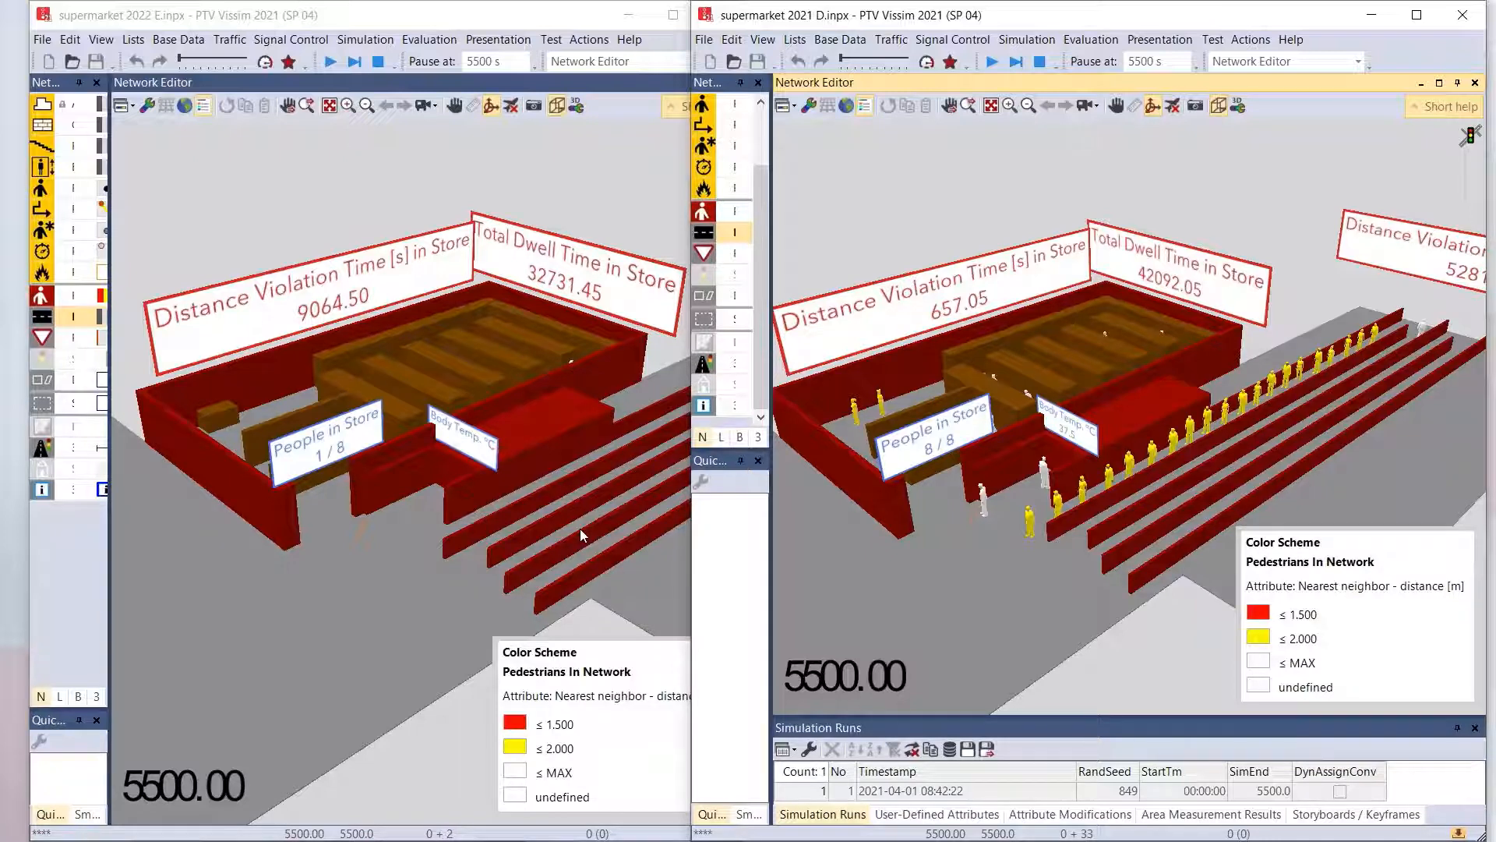
{"action": "left_click_drag", "start_coordinate": [921, 536], "coordinate": [1077, 532]}
{"action": "left_click", "coordinate": [573, 442]}
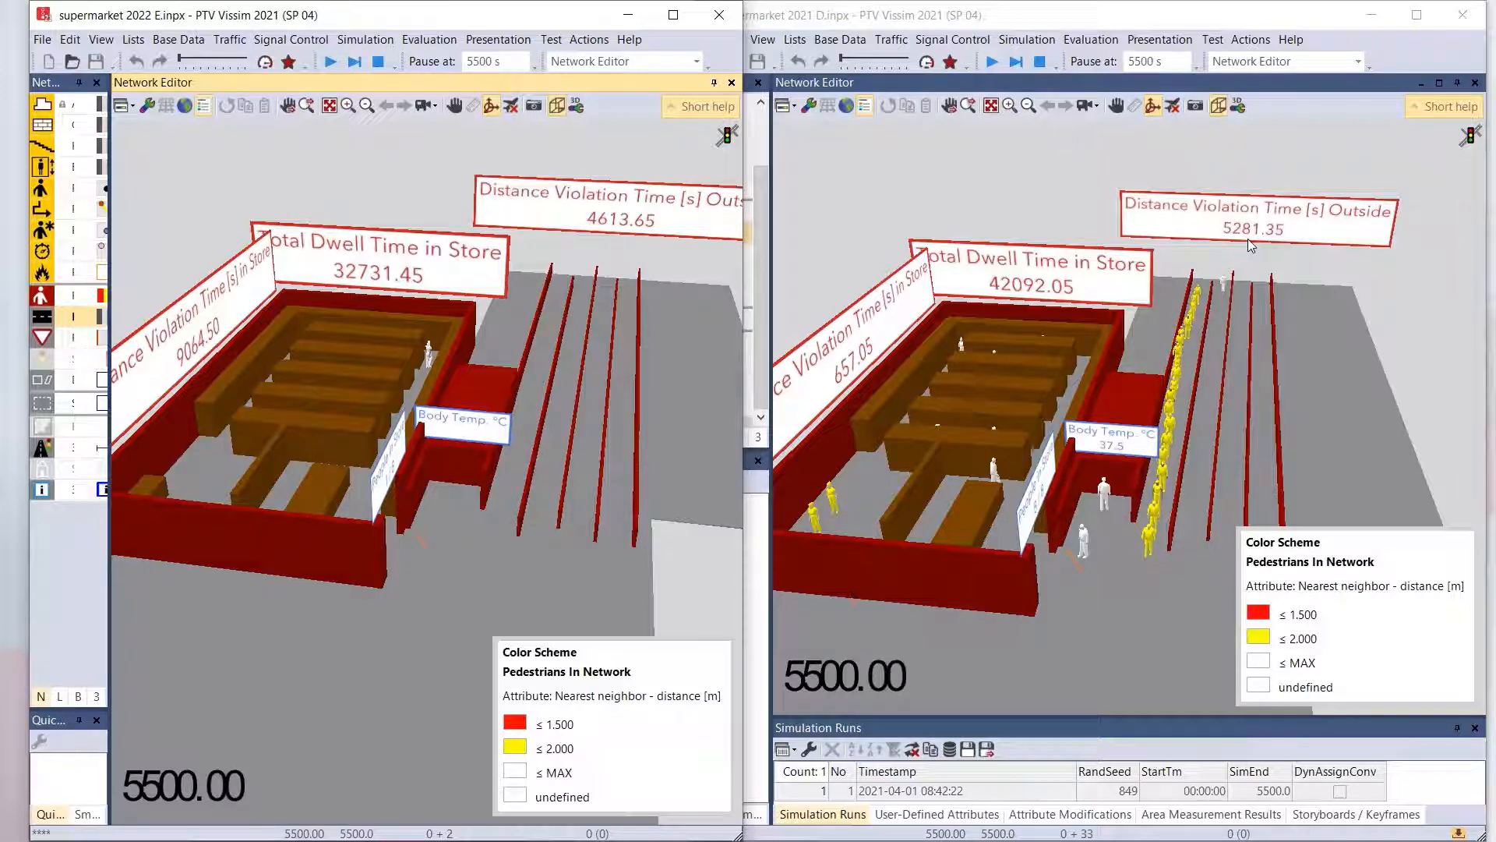
{"action": "left_click_drag", "start_coordinate": [1247, 239], "coordinate": [1197, 260]}
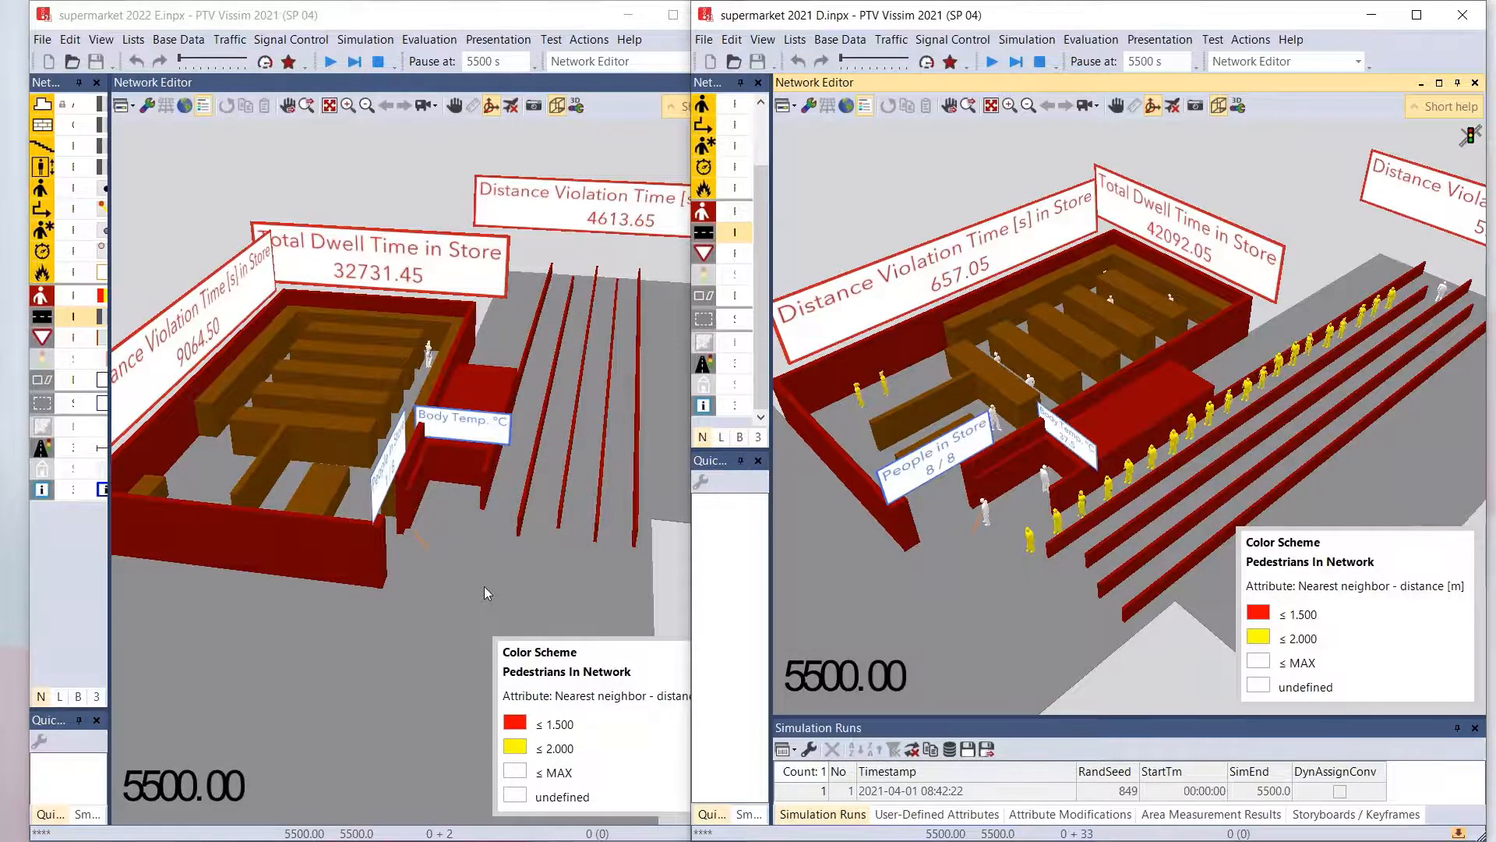
{"action": "left_click_drag", "start_coordinate": [484, 586], "coordinate": [421, 586]}
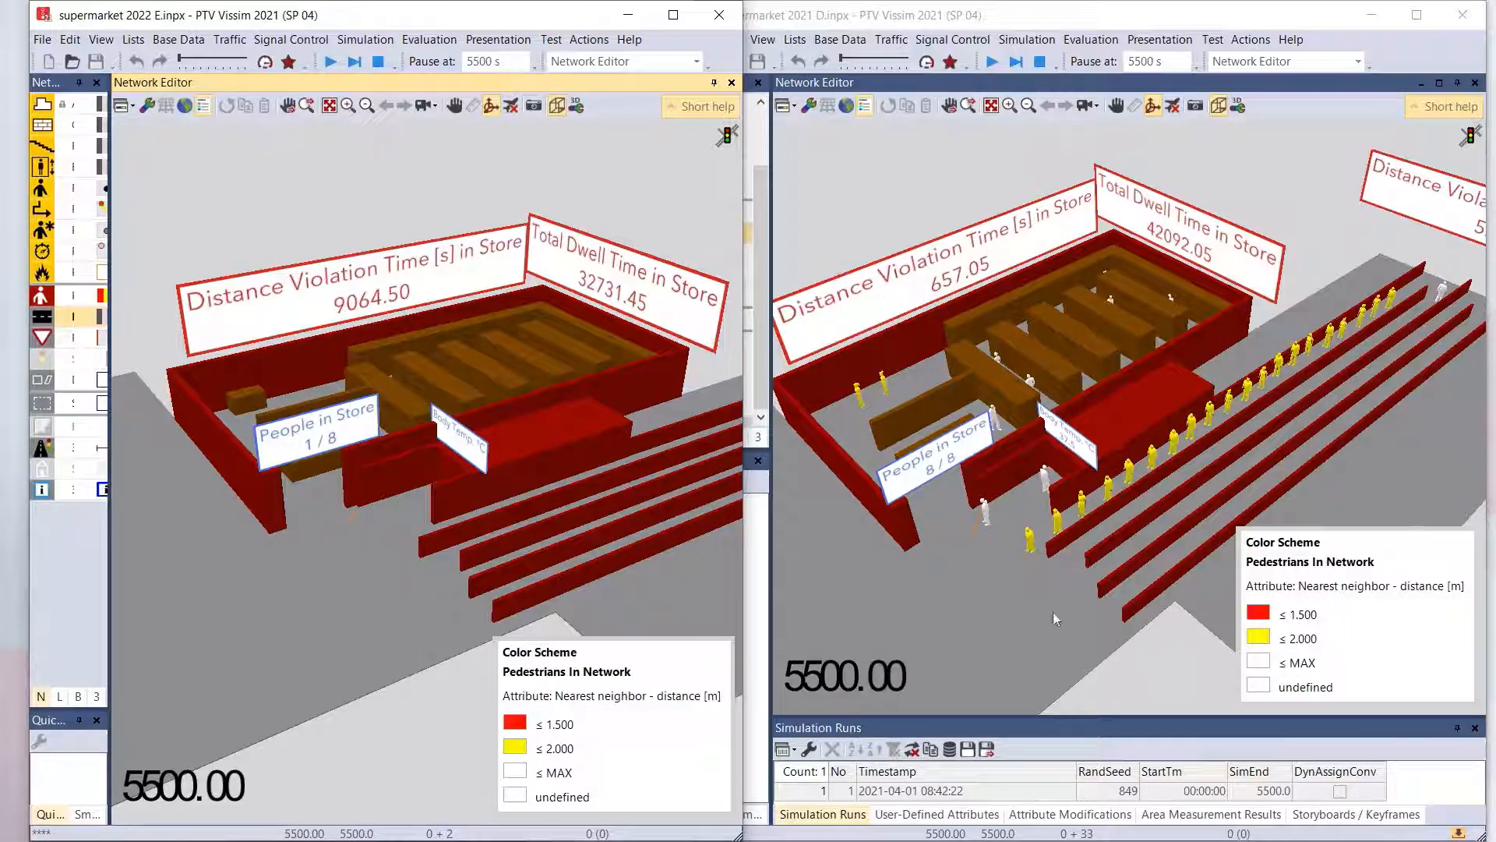
{"action": "left_click_drag", "start_coordinate": [1054, 587], "coordinate": [994, 538]}
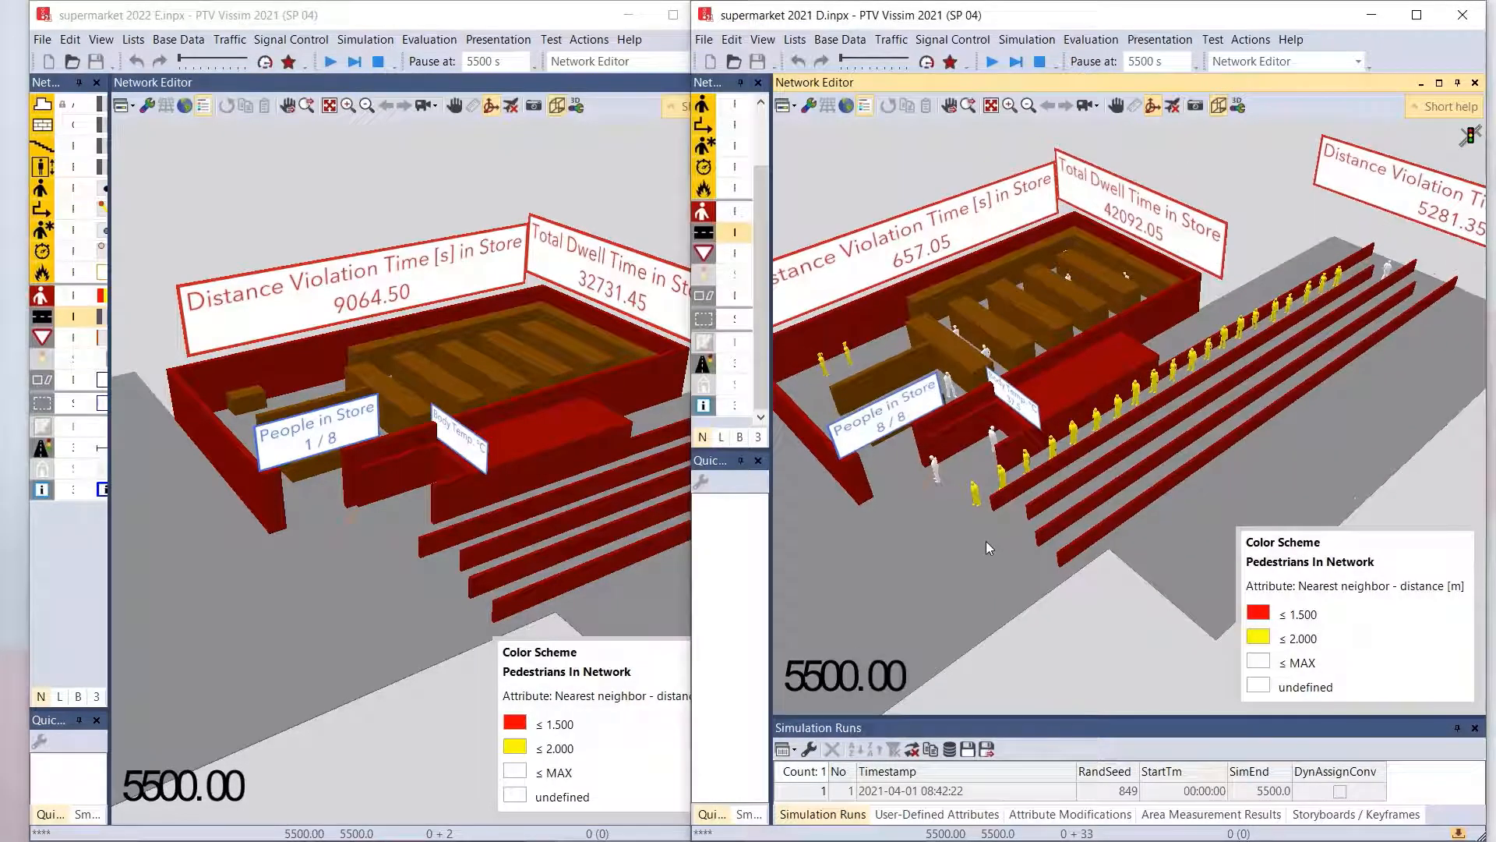
- Maximize the supermarket 2021 D model, continue its simulation and view the pedestrians at the entrance and queue in 3D
{"action": "left_click", "coordinate": [1417, 15]}
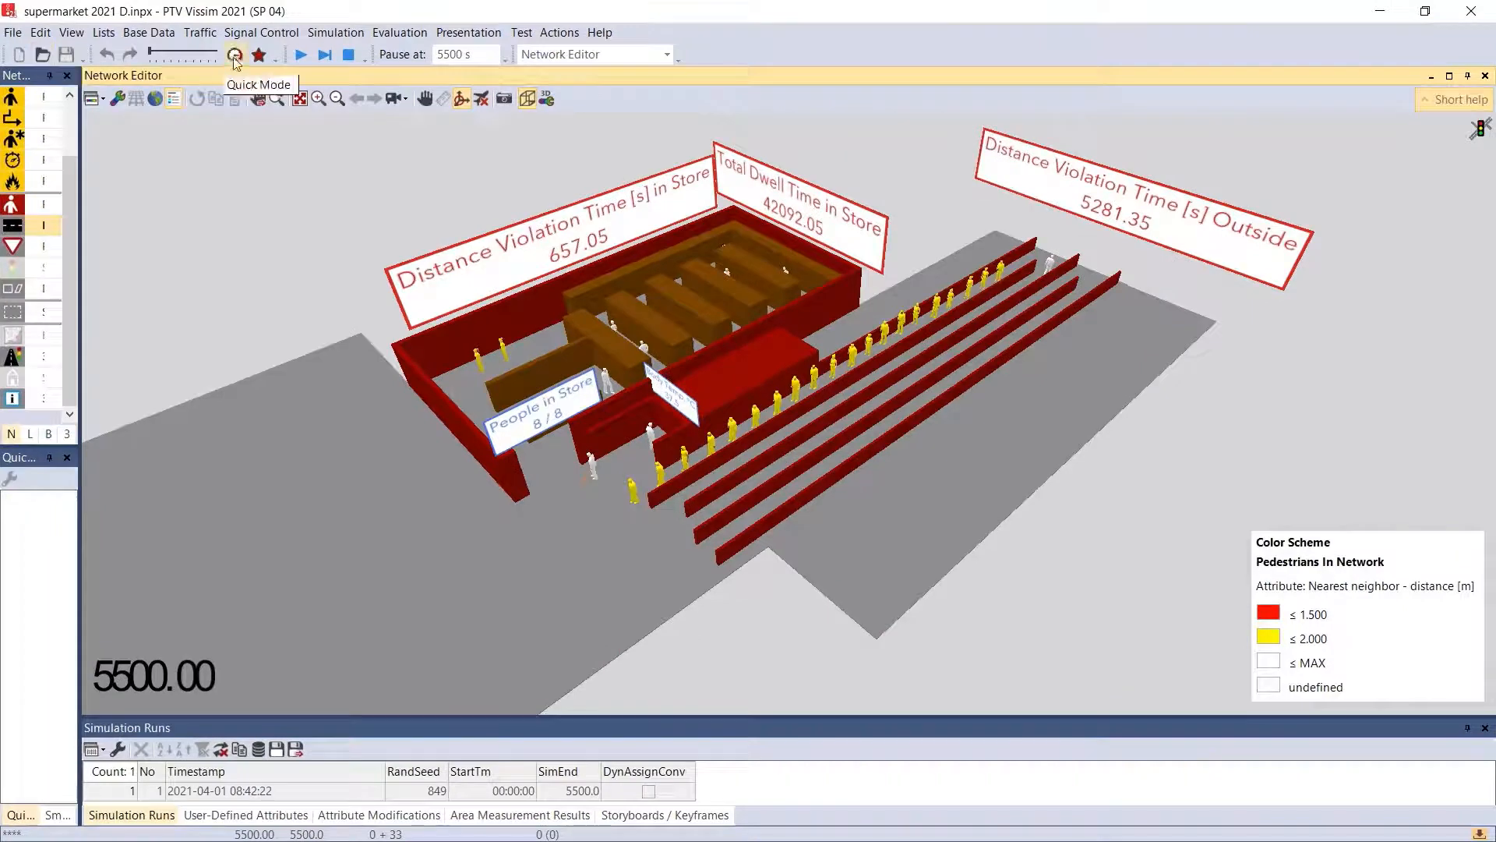
{"action": "left_click", "coordinate": [301, 59]}
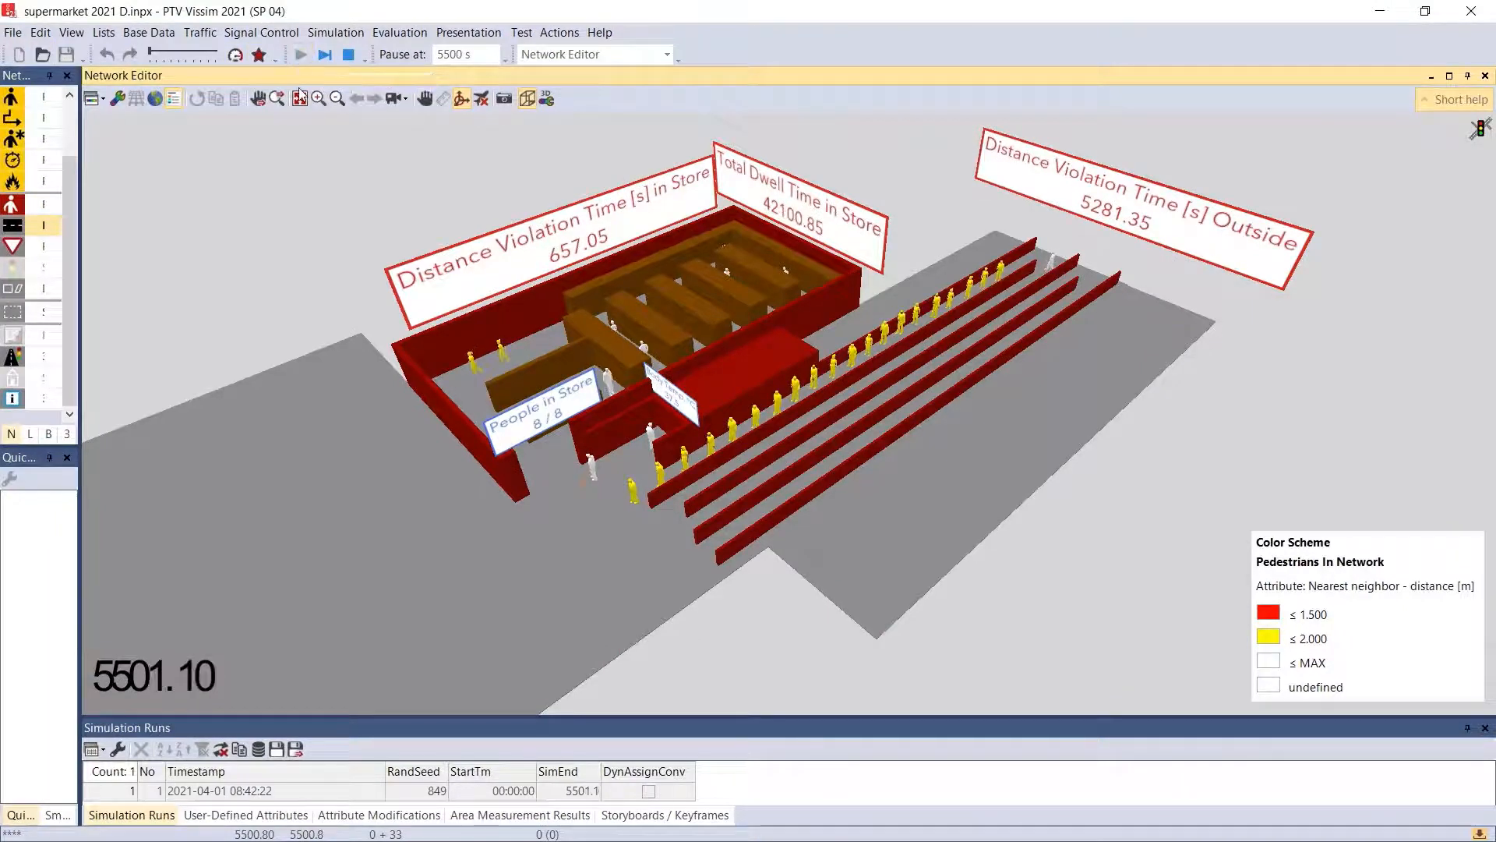
{"action": "left_click_drag", "start_coordinate": [534, 436], "coordinate": [584, 538]}
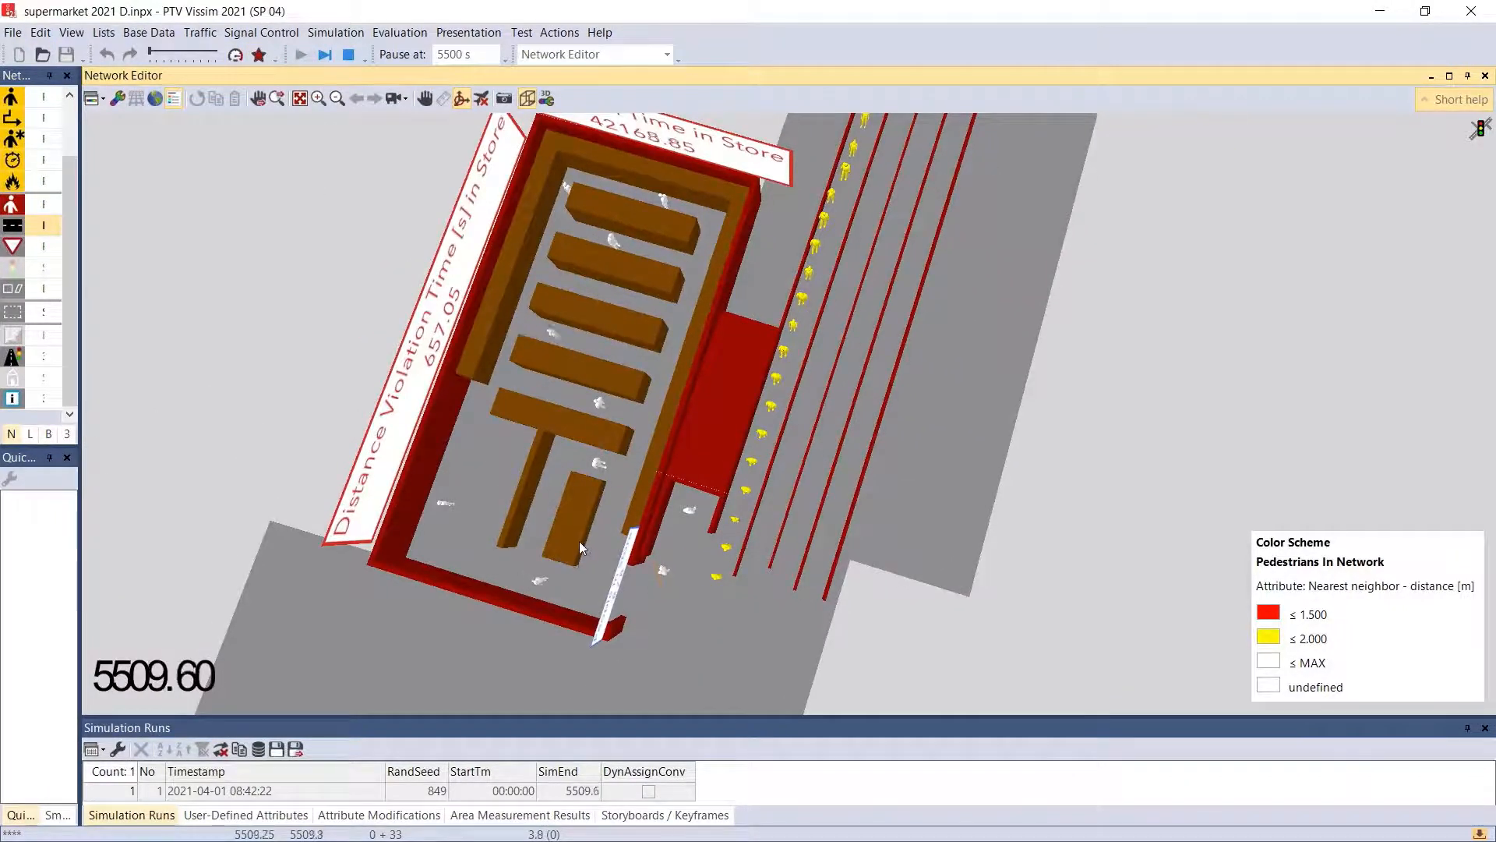
{"action": "left_click_drag", "start_coordinate": [667, 647], "coordinate": [625, 545]}
{"action": "scroll", "coordinate": [632, 538], "scroll_direction": "up", "scroll_amount": 4}
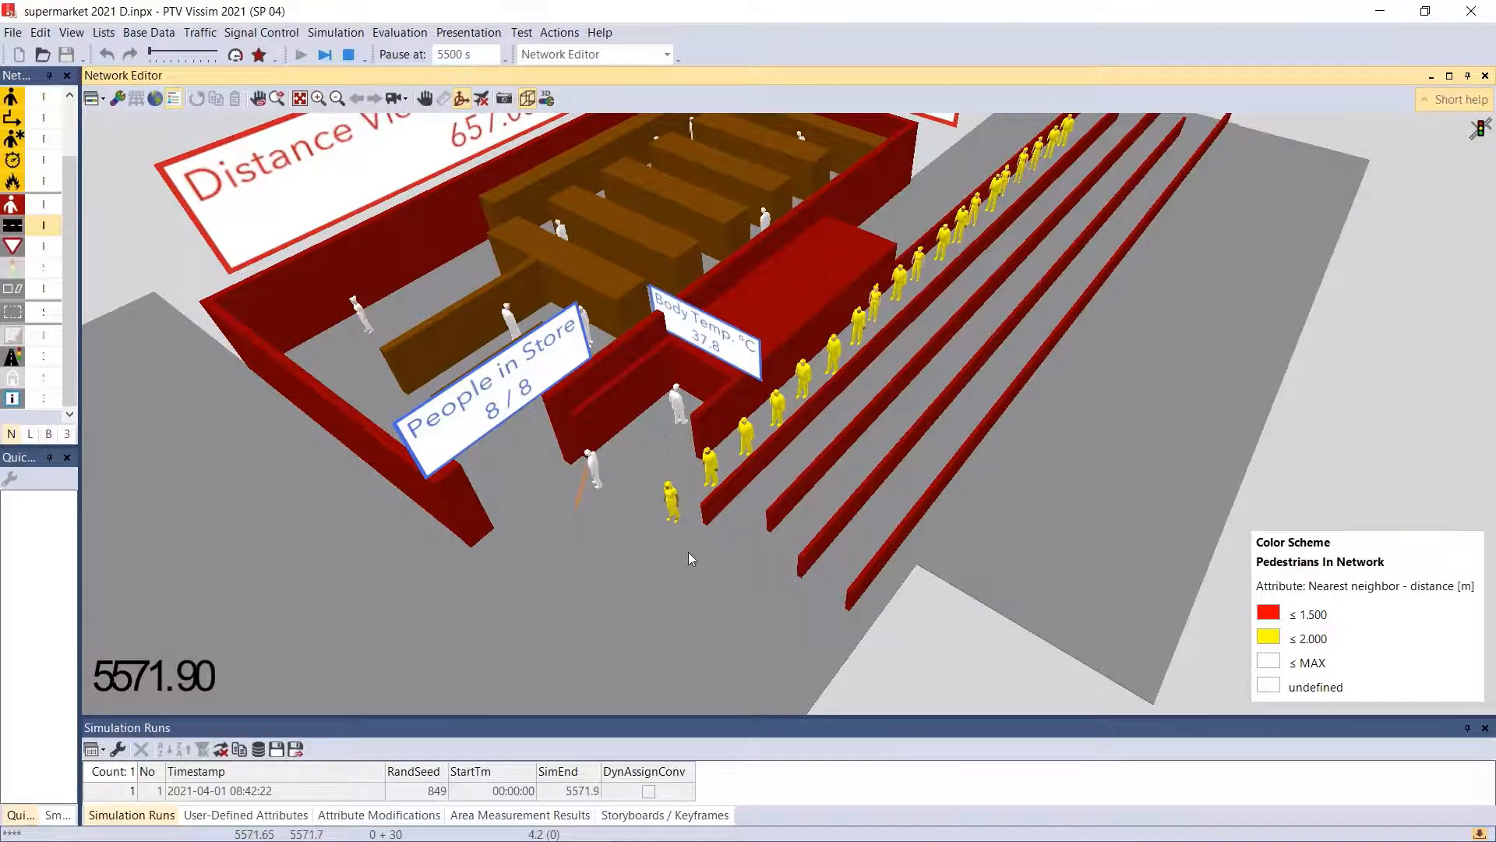
{"action": "scroll", "coordinate": [687, 550], "scroll_direction": "down", "scroll_amount": 3}
{"action": "scroll", "coordinate": [701, 548], "scroll_direction": "up", "scroll_amount": 3}
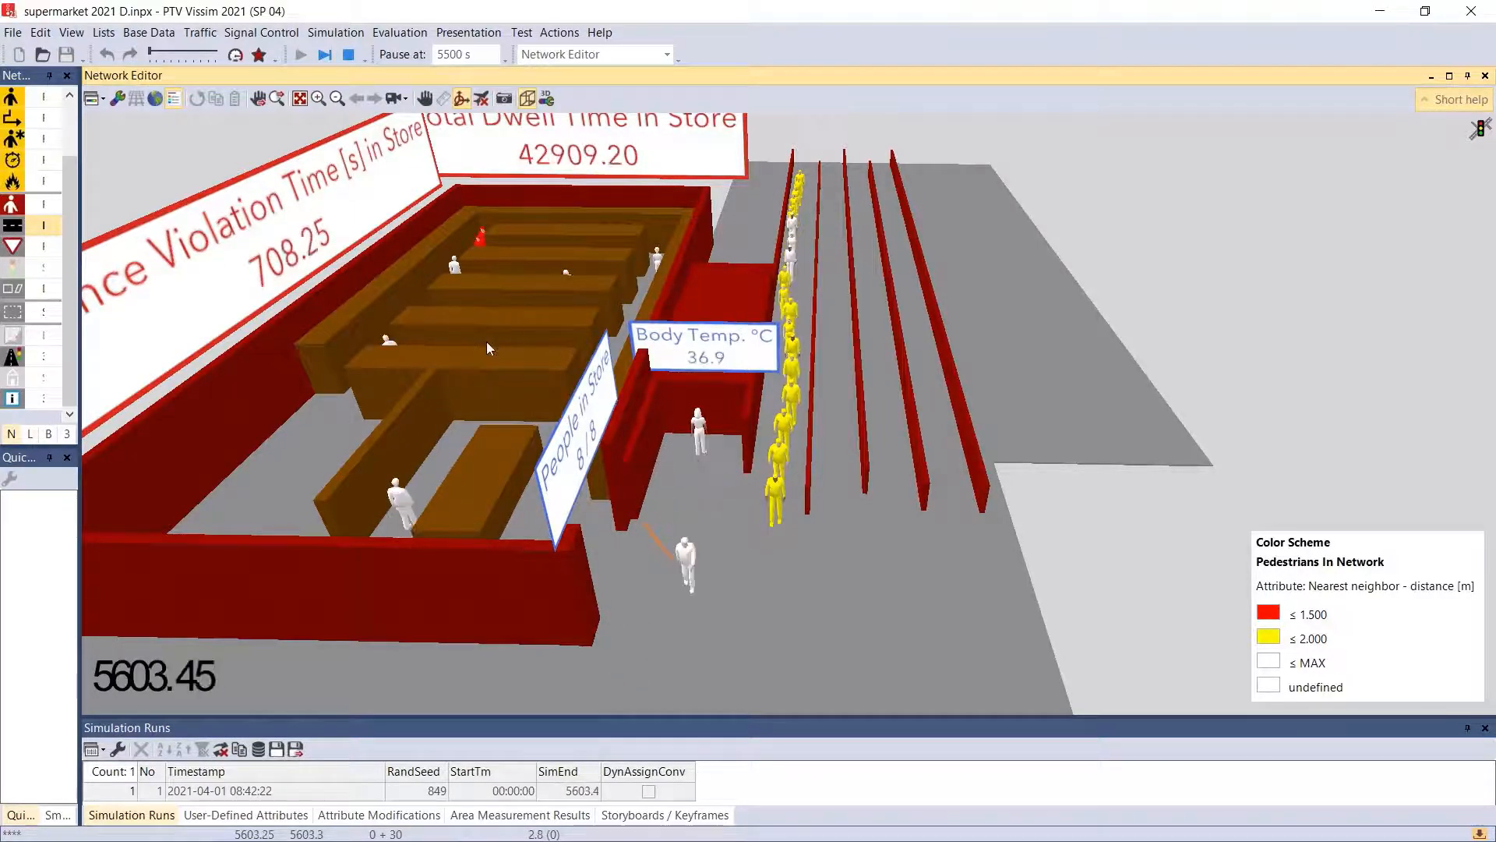
- View the pedestrians in the store aisles and outside queue up close, and pause the simulation
{"action": "left_click_drag", "start_coordinate": [487, 342], "coordinate": [471, 346]}
{"action": "left_click_drag", "start_coordinate": [534, 277], "coordinate": [485, 478]}
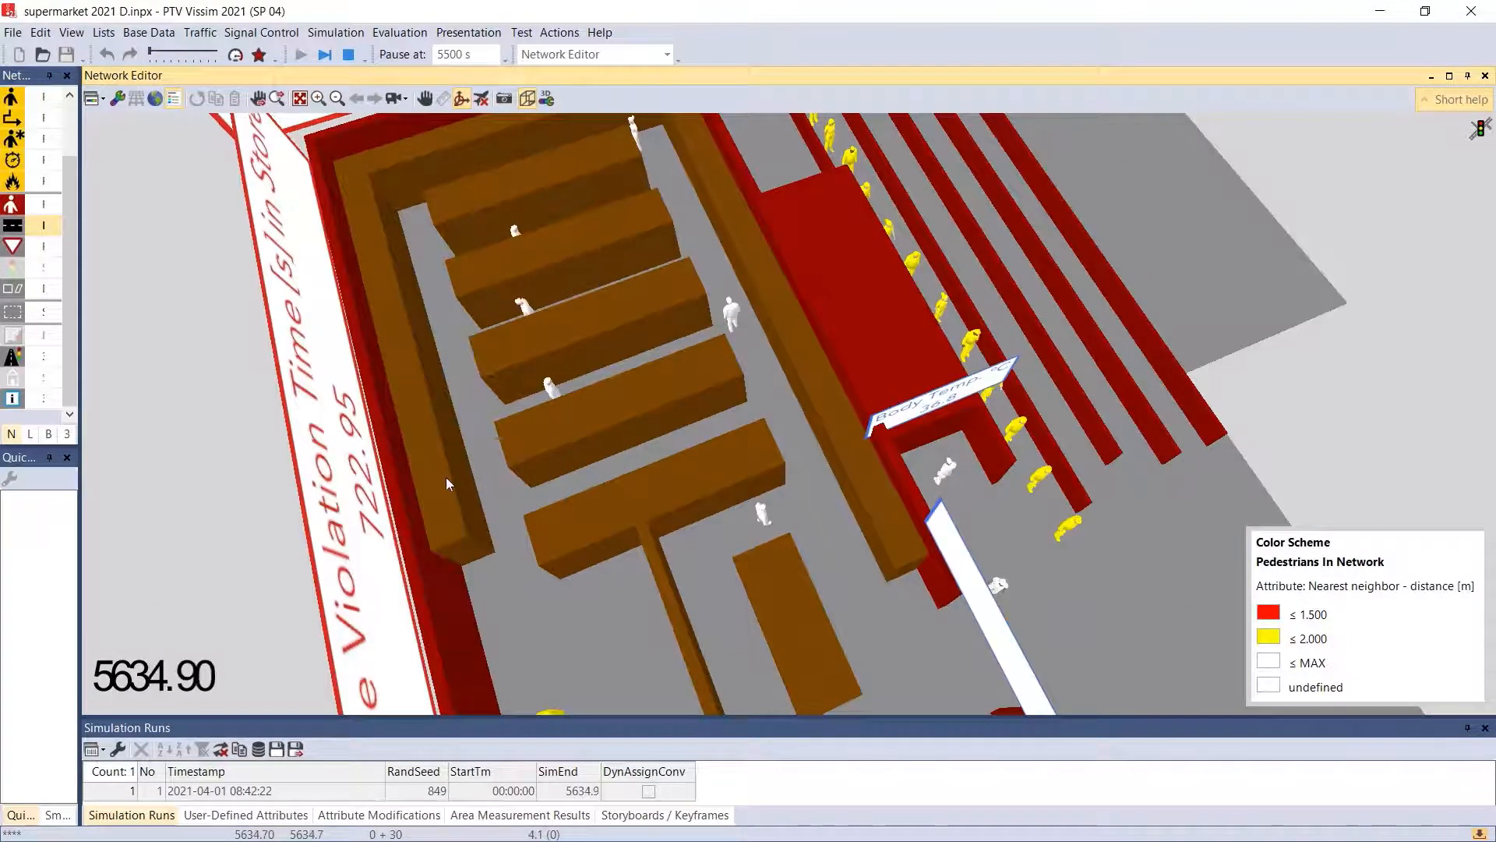
{"action": "left_click_drag", "start_coordinate": [645, 609], "coordinate": [587, 570]}
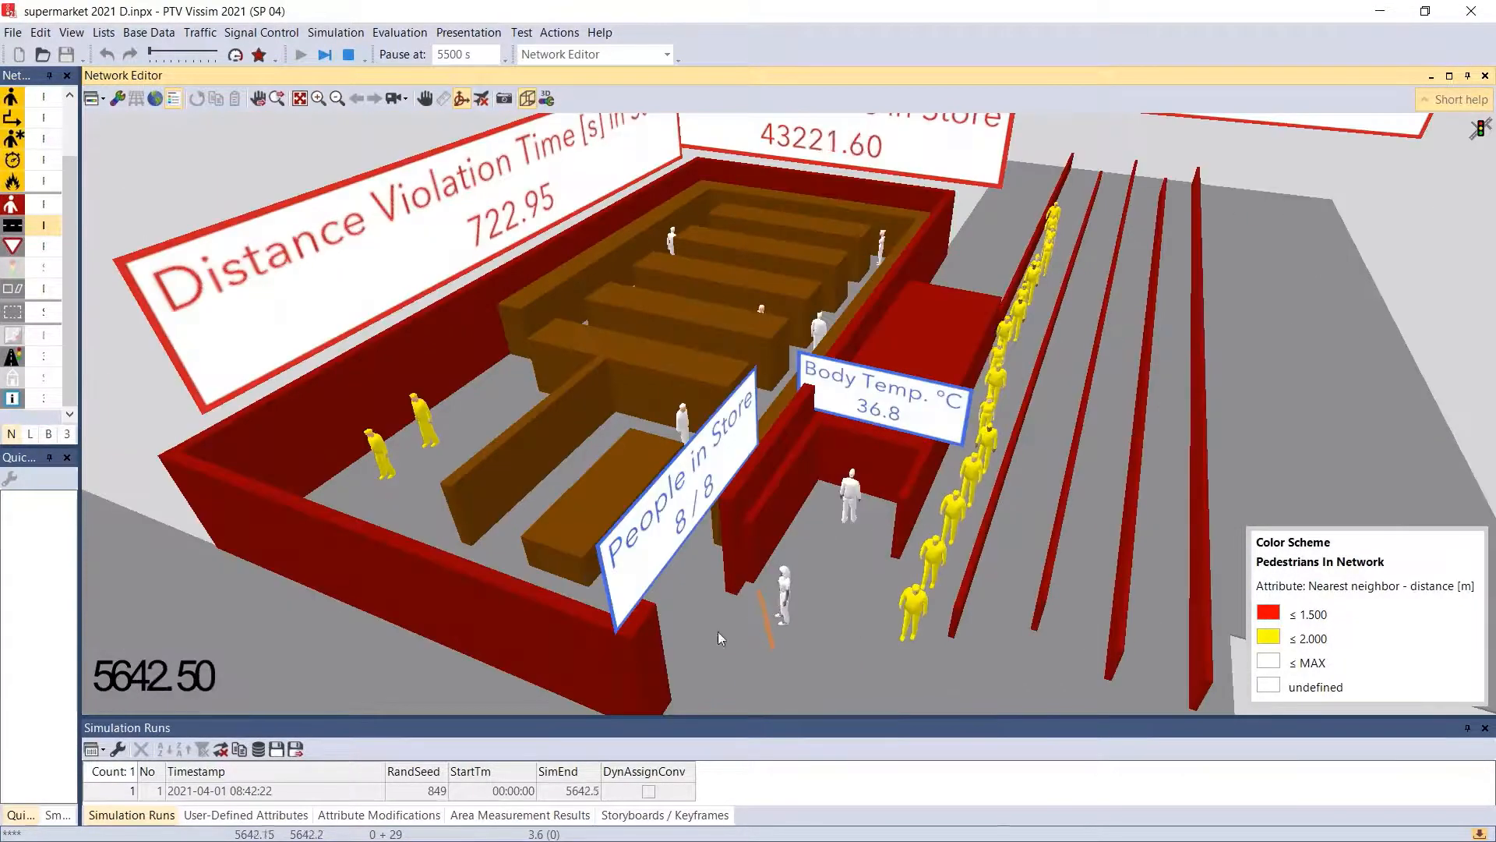
{"action": "left_click_drag", "start_coordinate": [706, 596], "coordinate": [663, 429]}
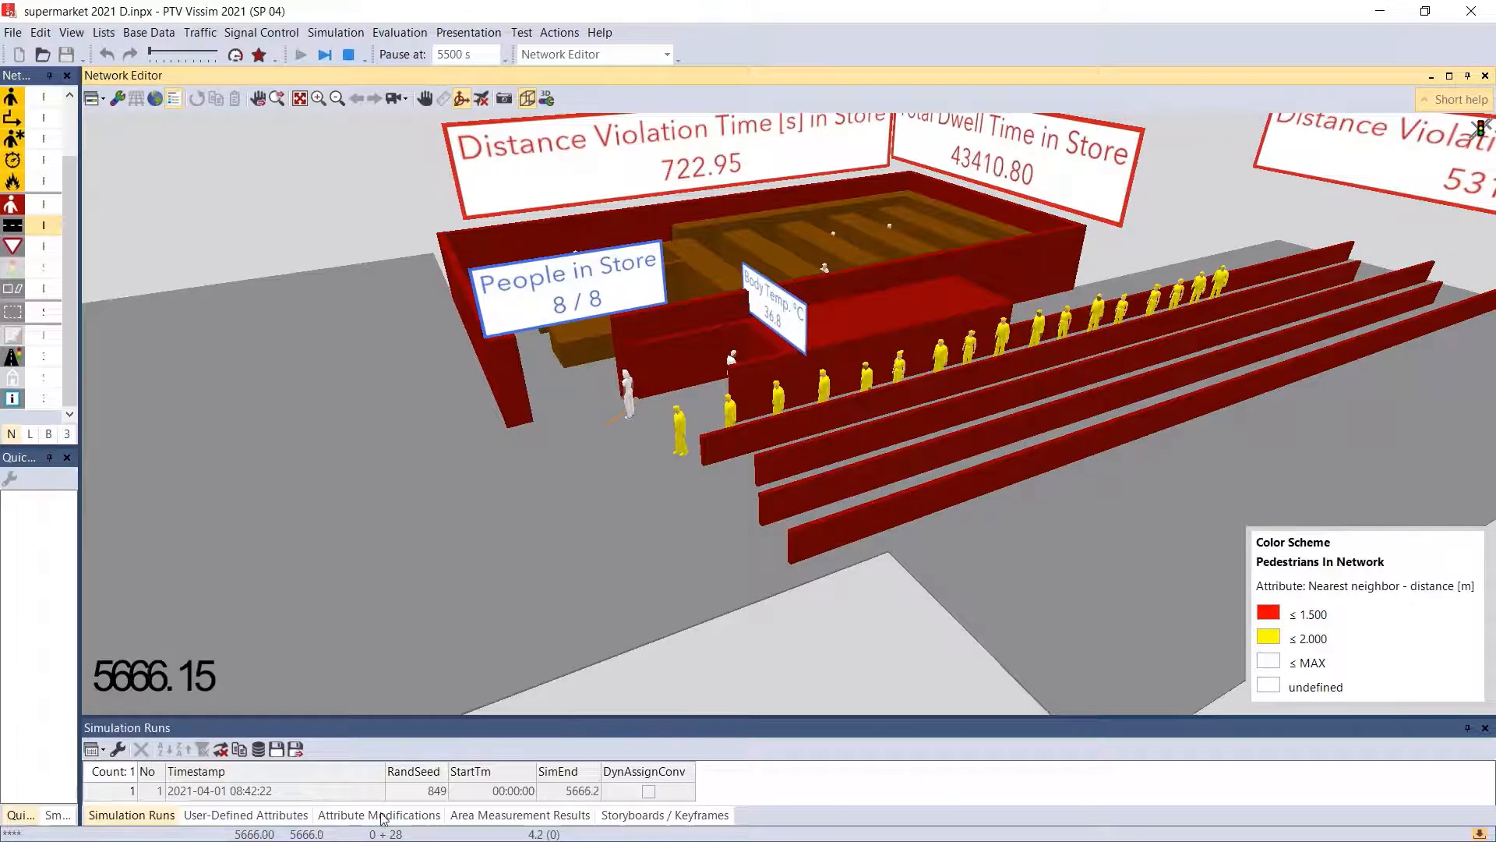
{"action": "left_click", "coordinate": [325, 56]}
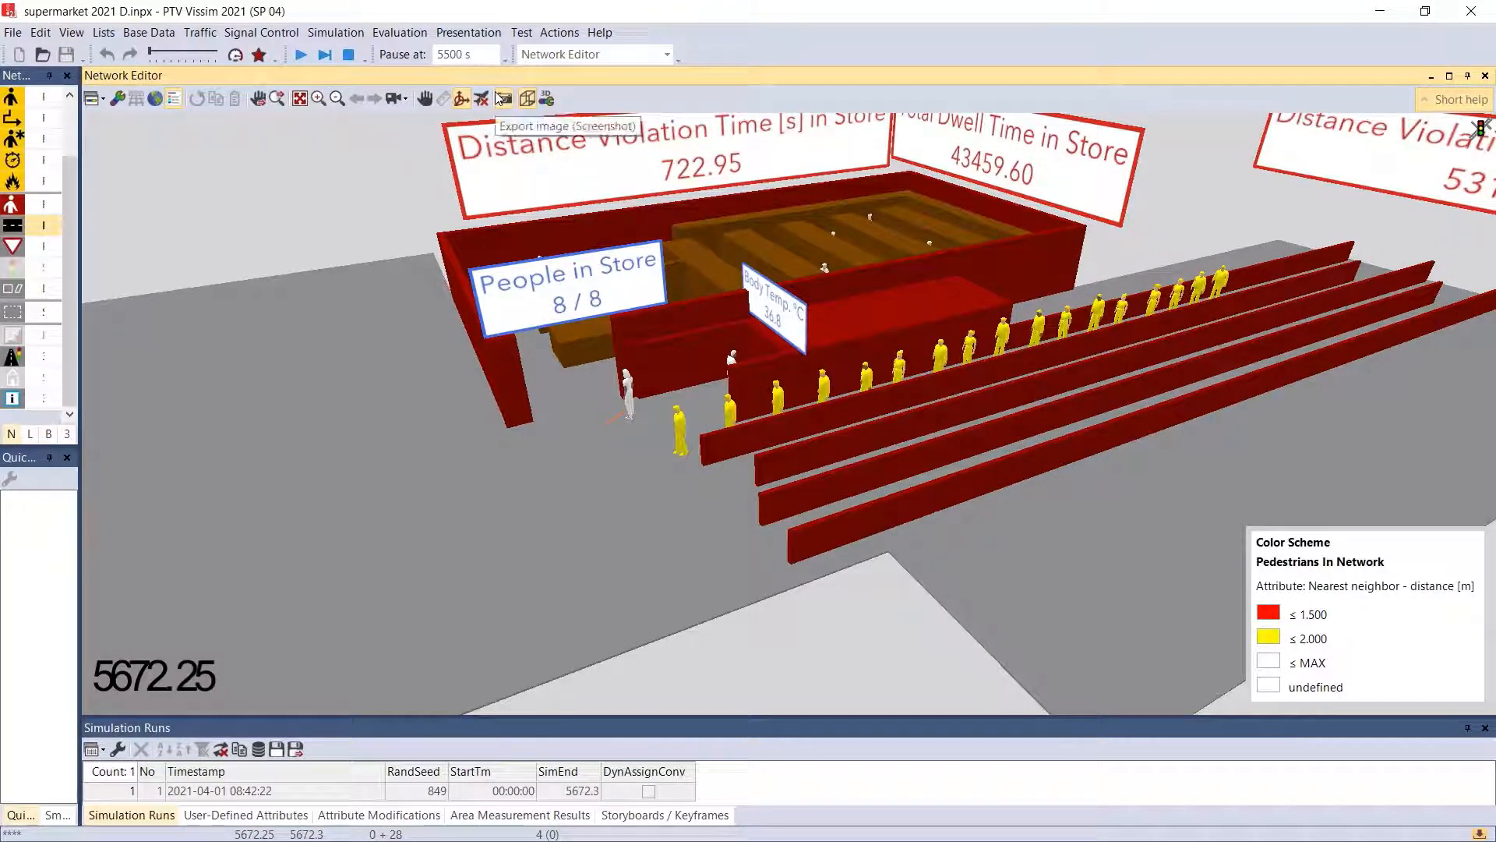
- Open the attribute modifications list and examine the execution types available for "initialize distance violation seconds"
{"action": "left_click", "coordinate": [555, 35]}
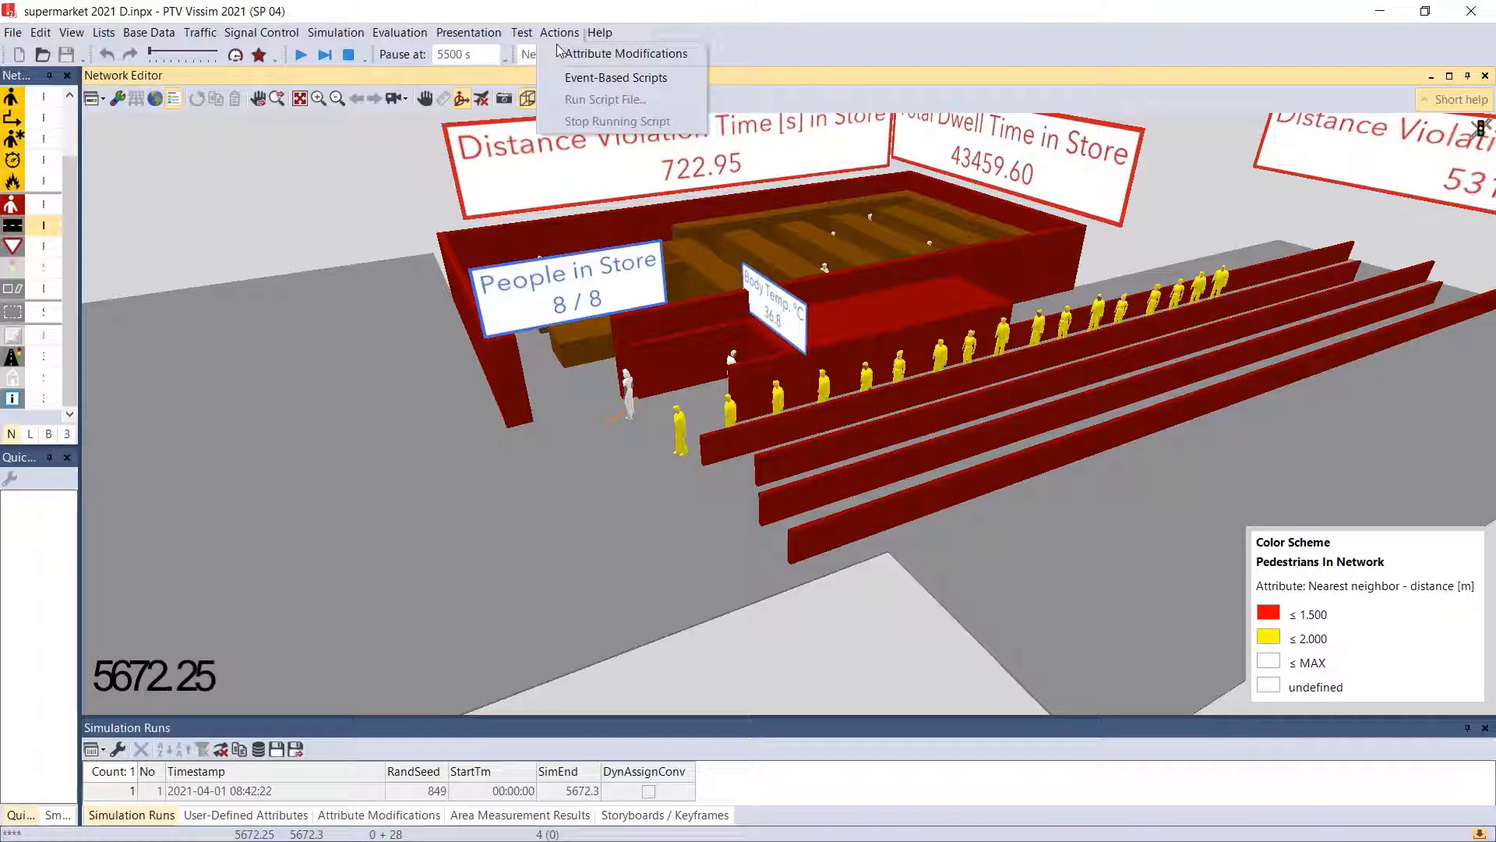
{"action": "left_click", "coordinate": [562, 60]}
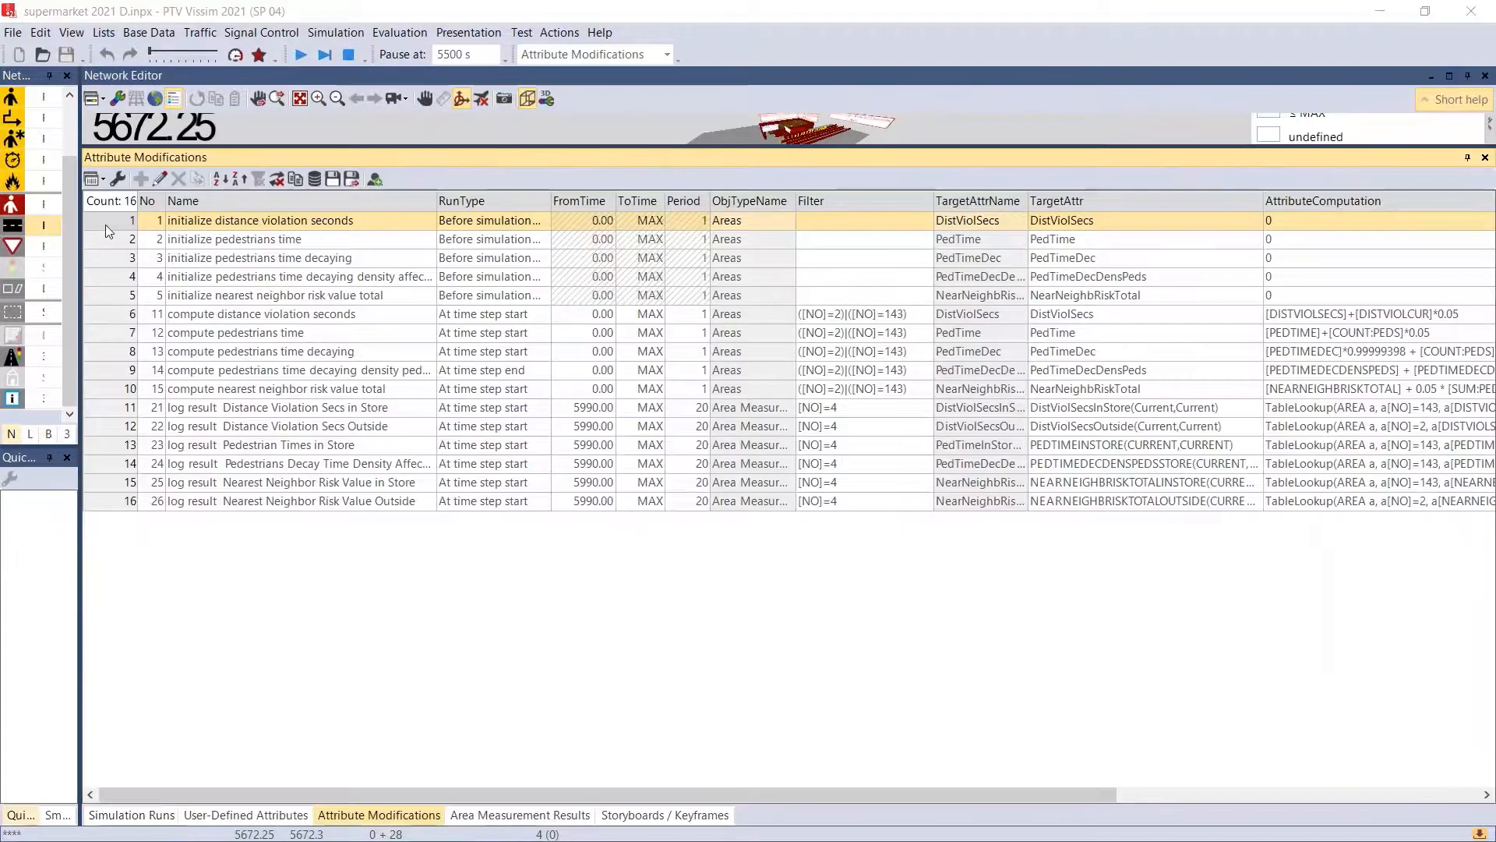
{"action": "double_click", "coordinate": [106, 223]}
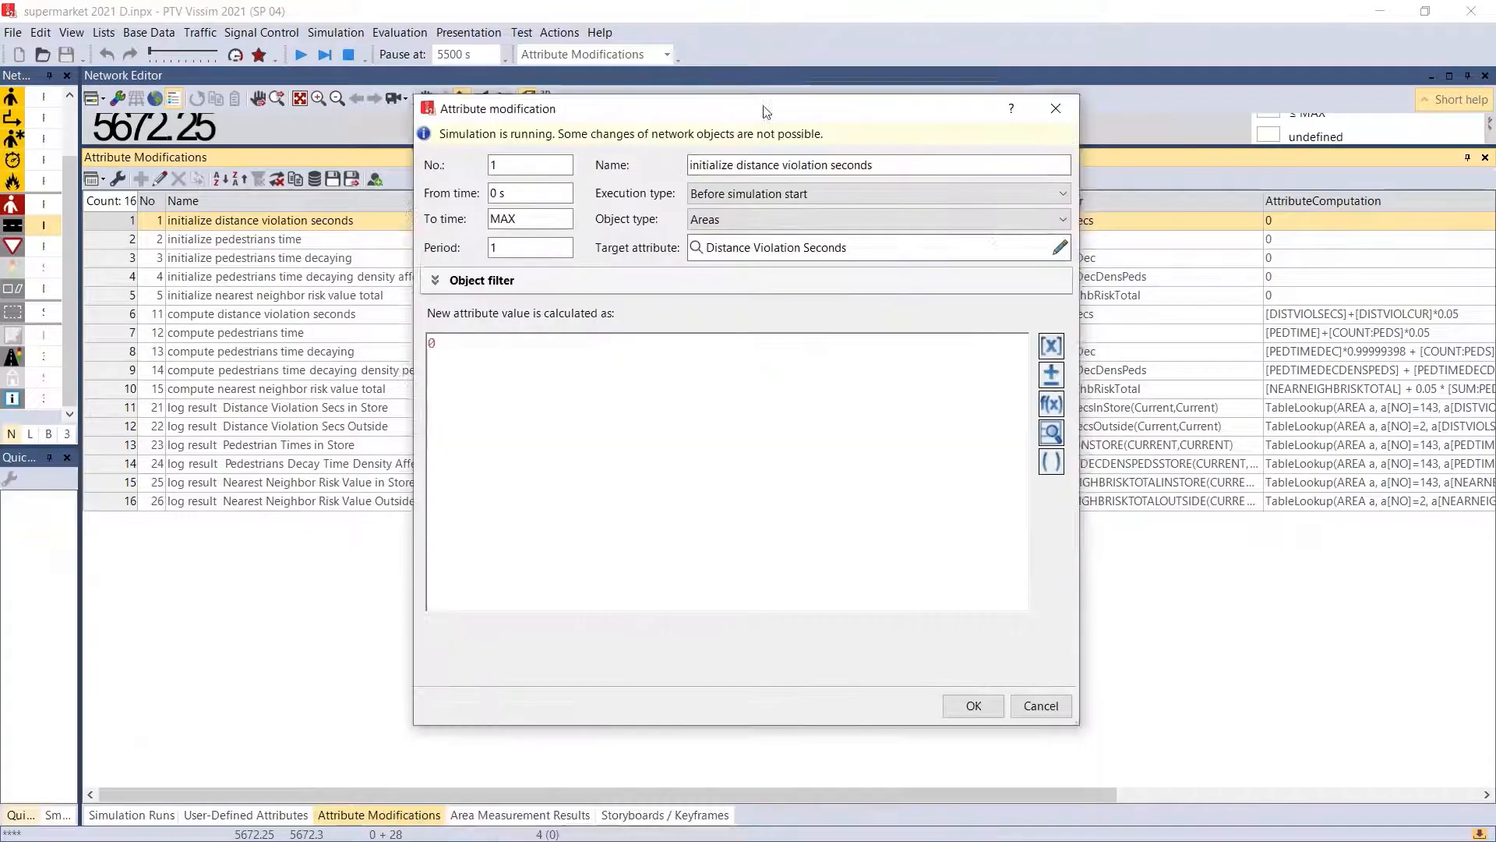
{"action": "key", "text": "Tab"}
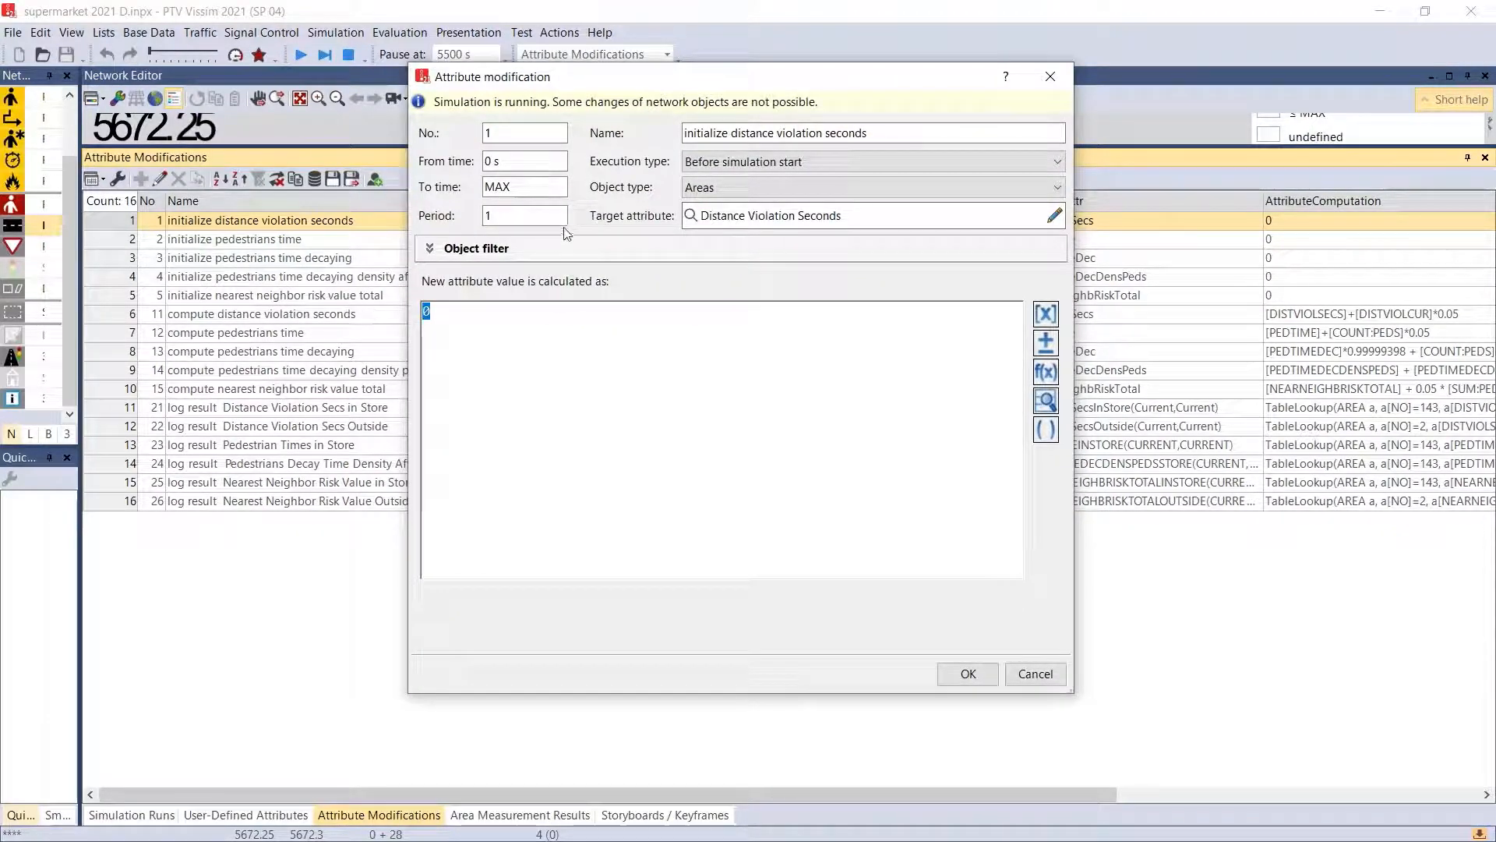
{"action": "left_click", "coordinate": [751, 162]}
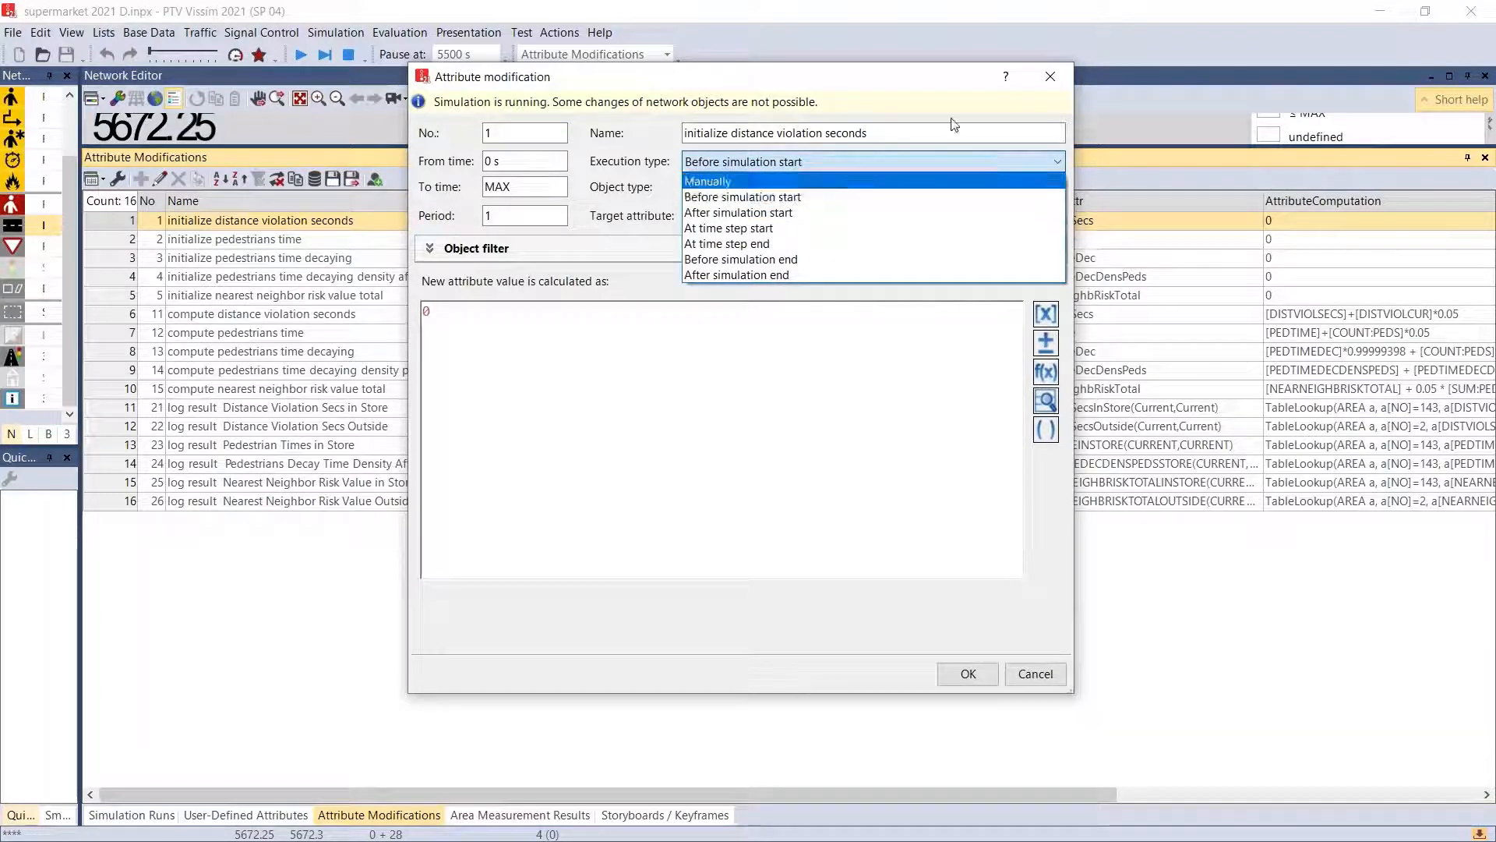
{"action": "left_click", "coordinate": [1050, 78]}
{"action": "left_click", "coordinate": [1051, 77]}
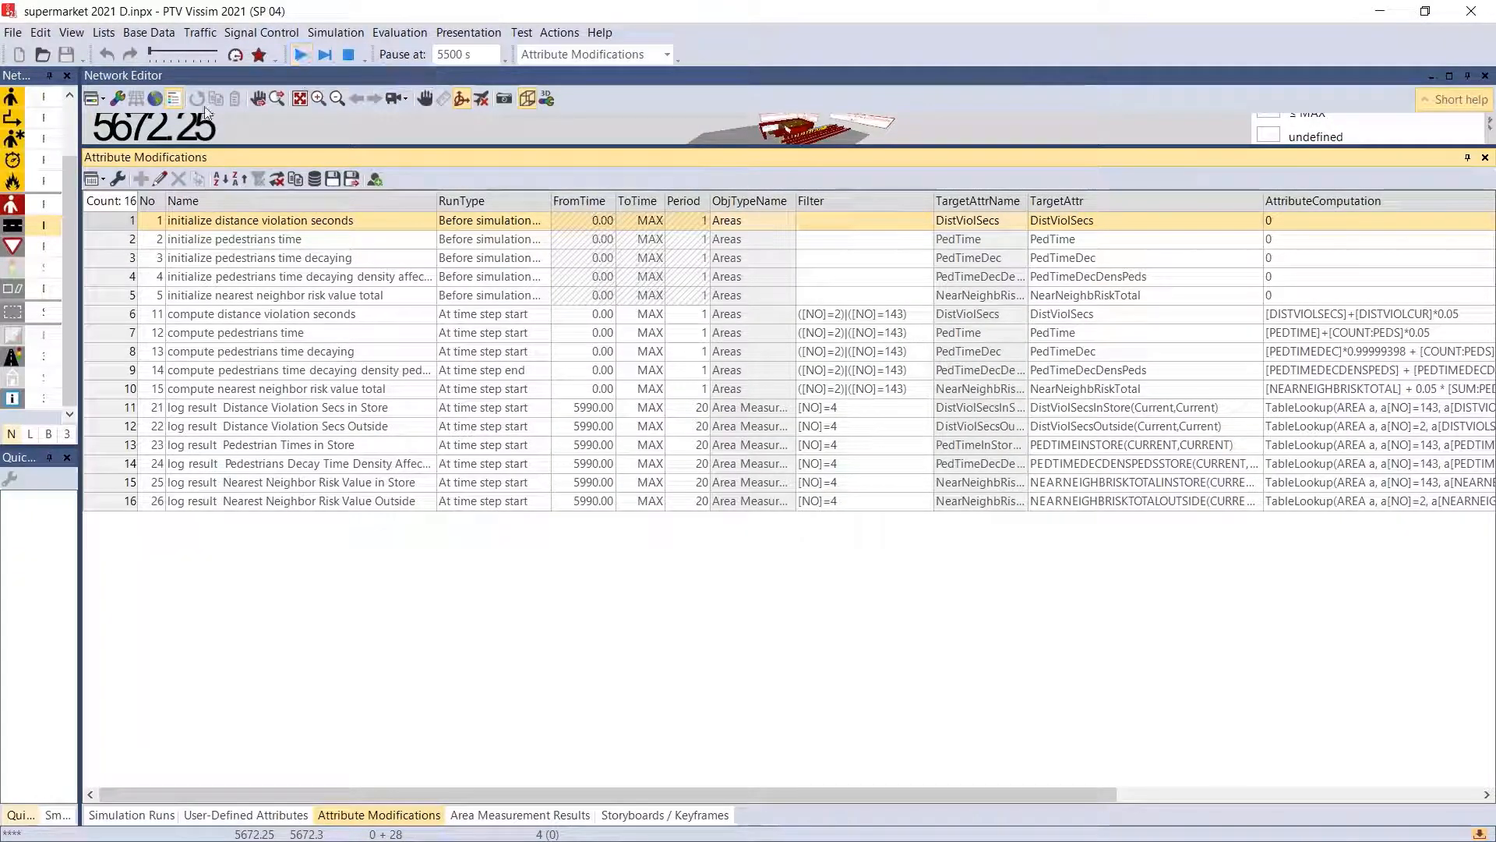
{"action": "double_click", "coordinate": [114, 227]}
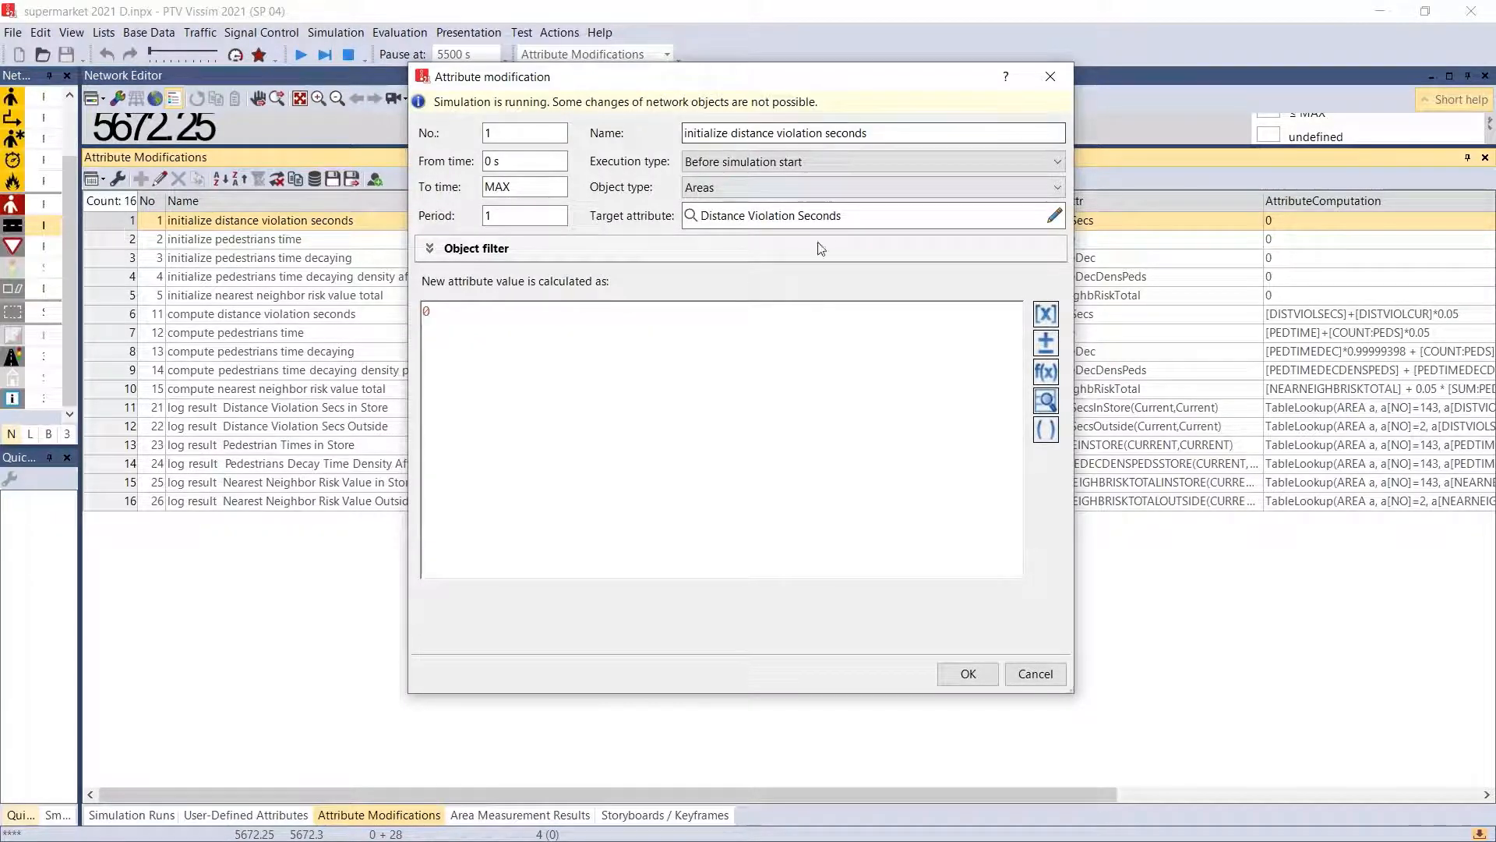
{"action": "left_click", "coordinate": [1050, 76]}
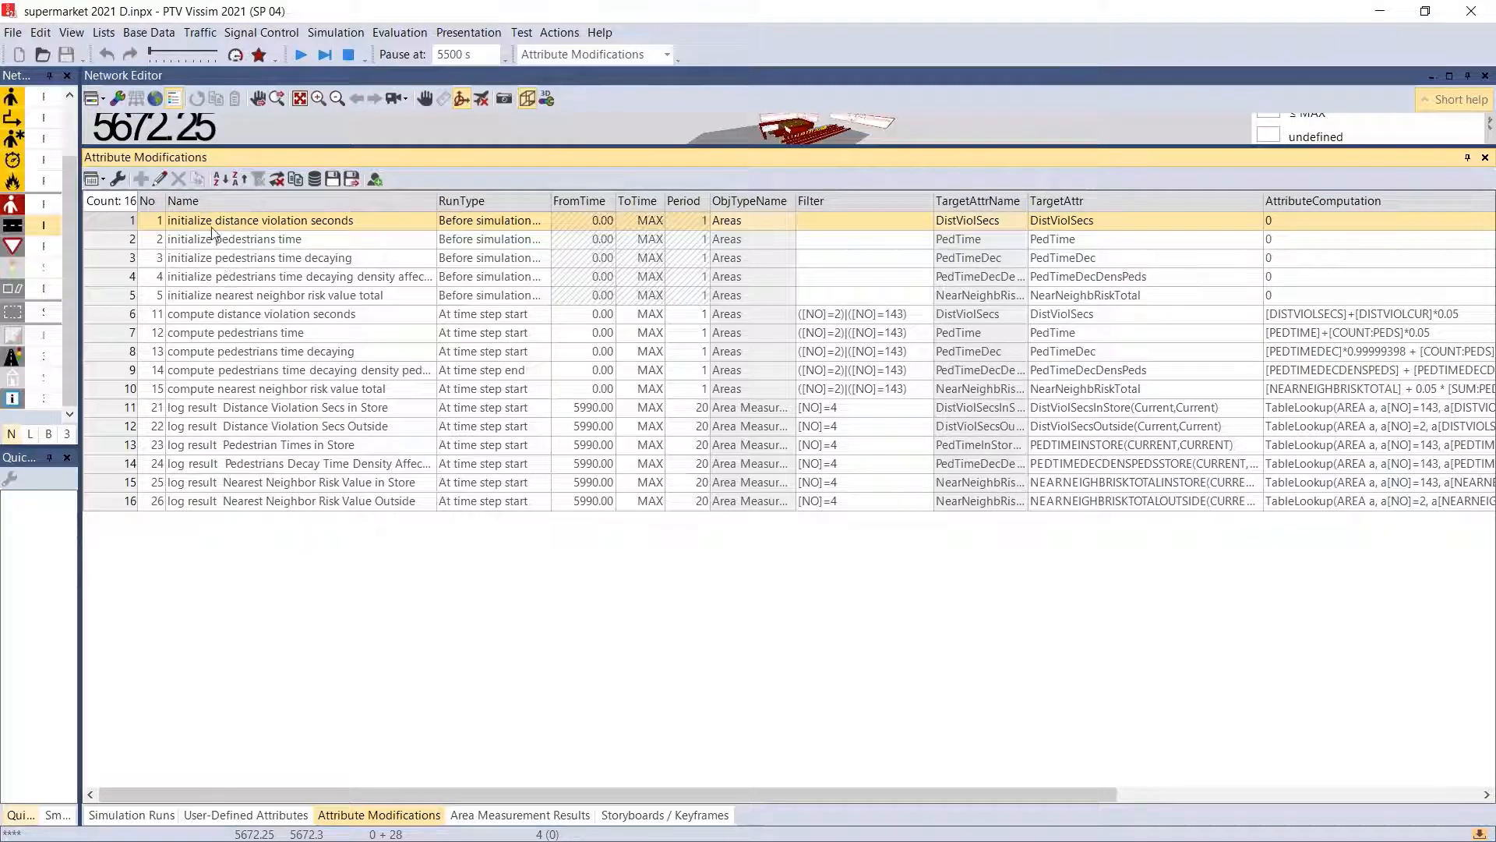
- Review the initialize entries, then examine the settings of the "compute distance violation seconds" modification and close it
{"action": "left_click_drag", "start_coordinate": [218, 223], "coordinate": [221, 305]}
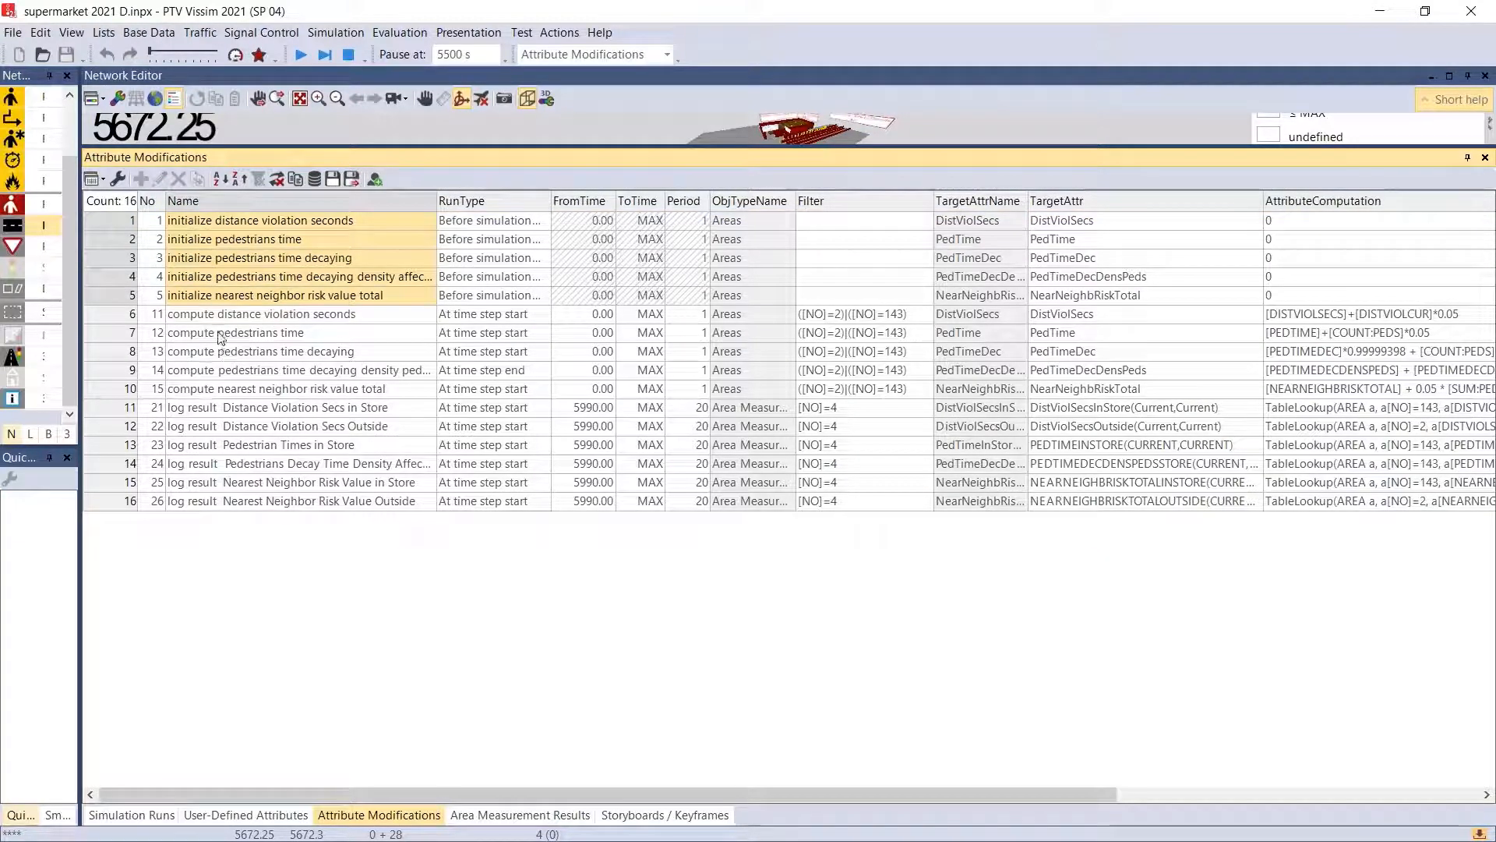
{"action": "double_click", "coordinate": [215, 314]}
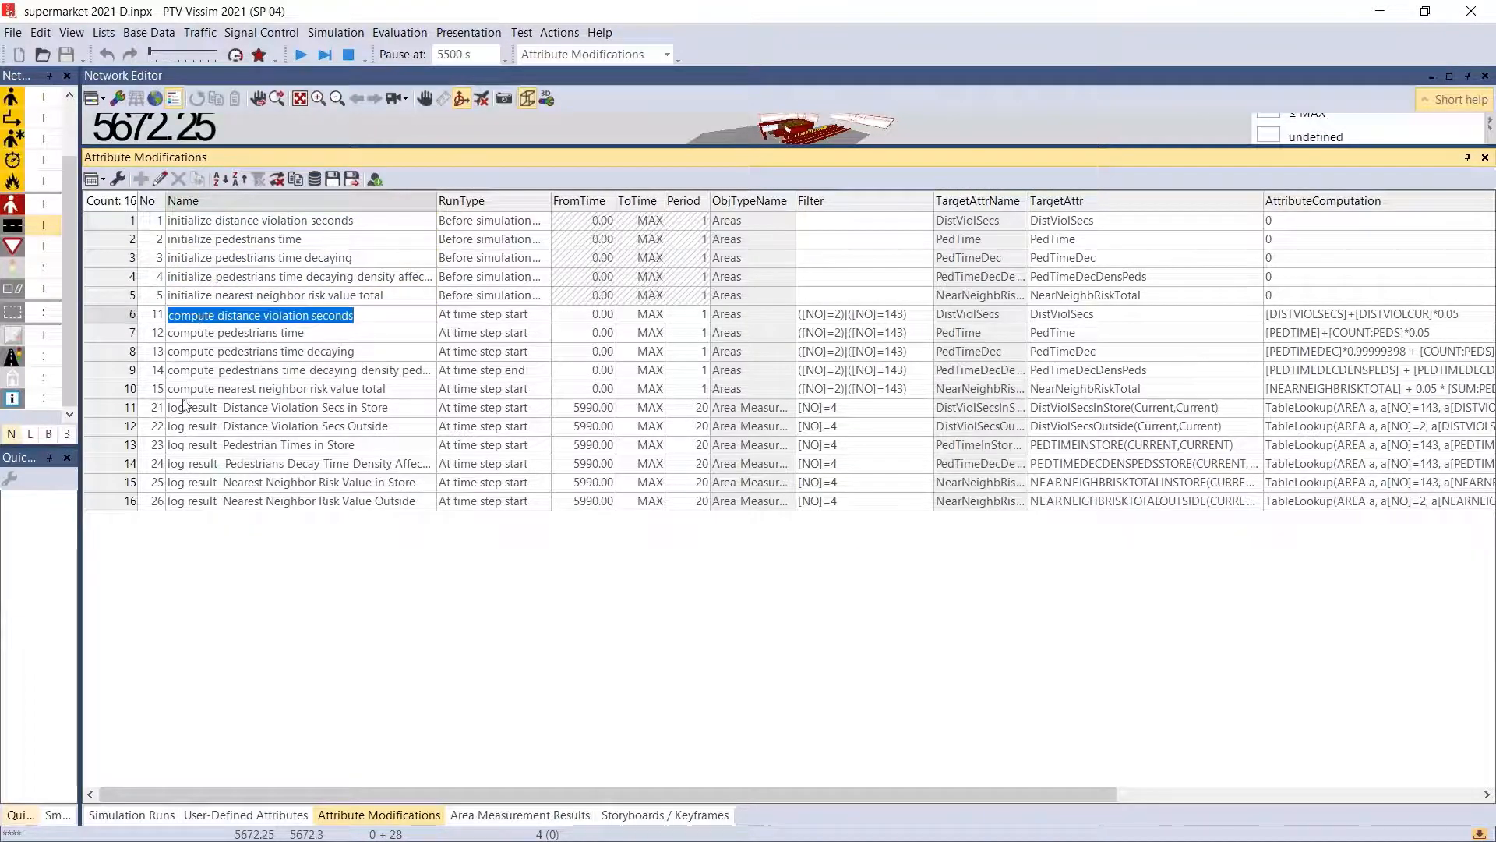
{"action": "double_click", "coordinate": [114, 317]}
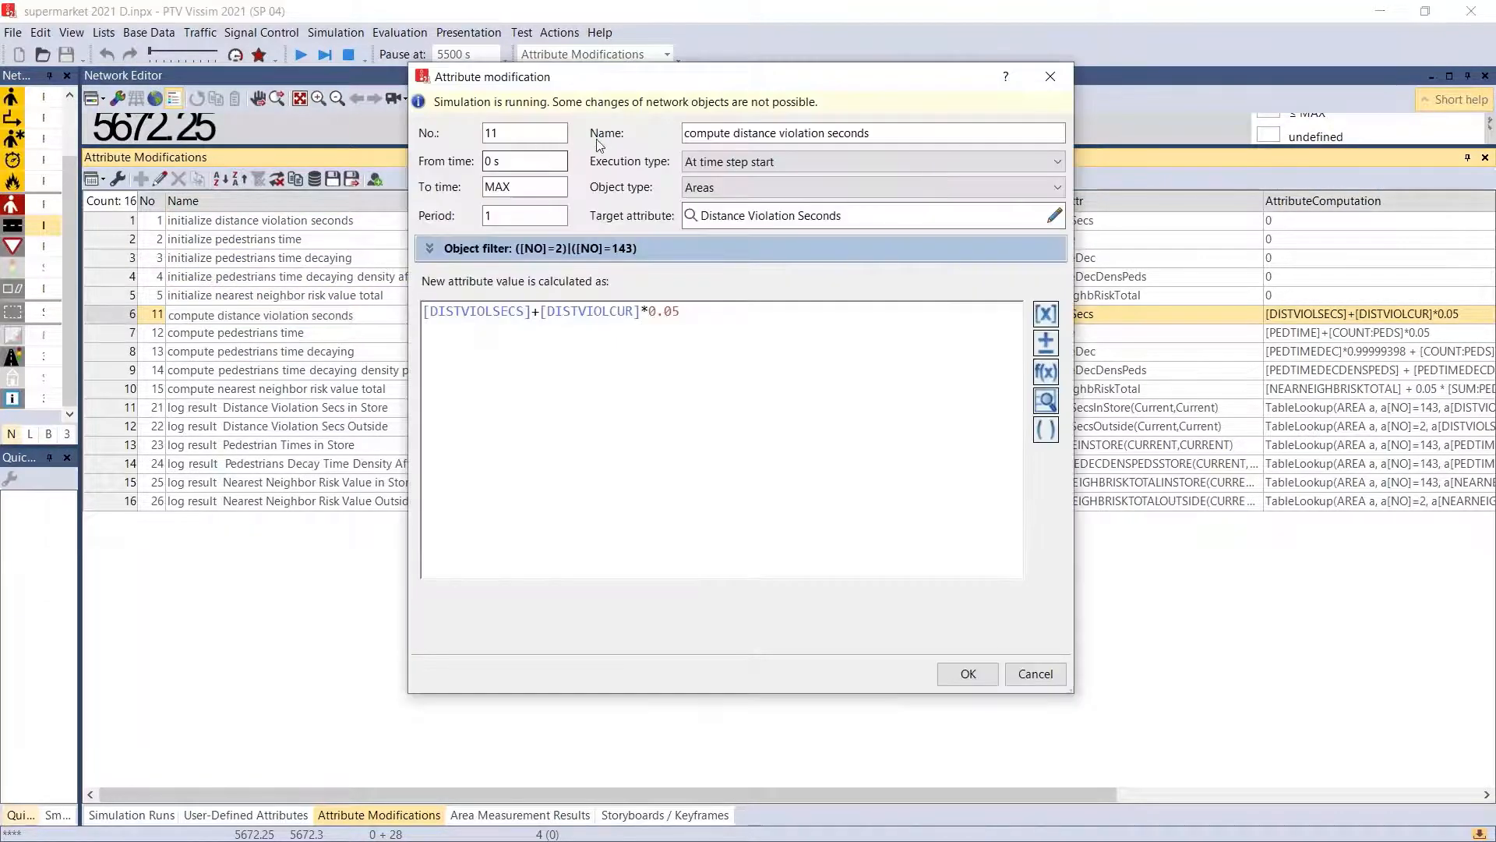
{"action": "key", "text": "Tab"}
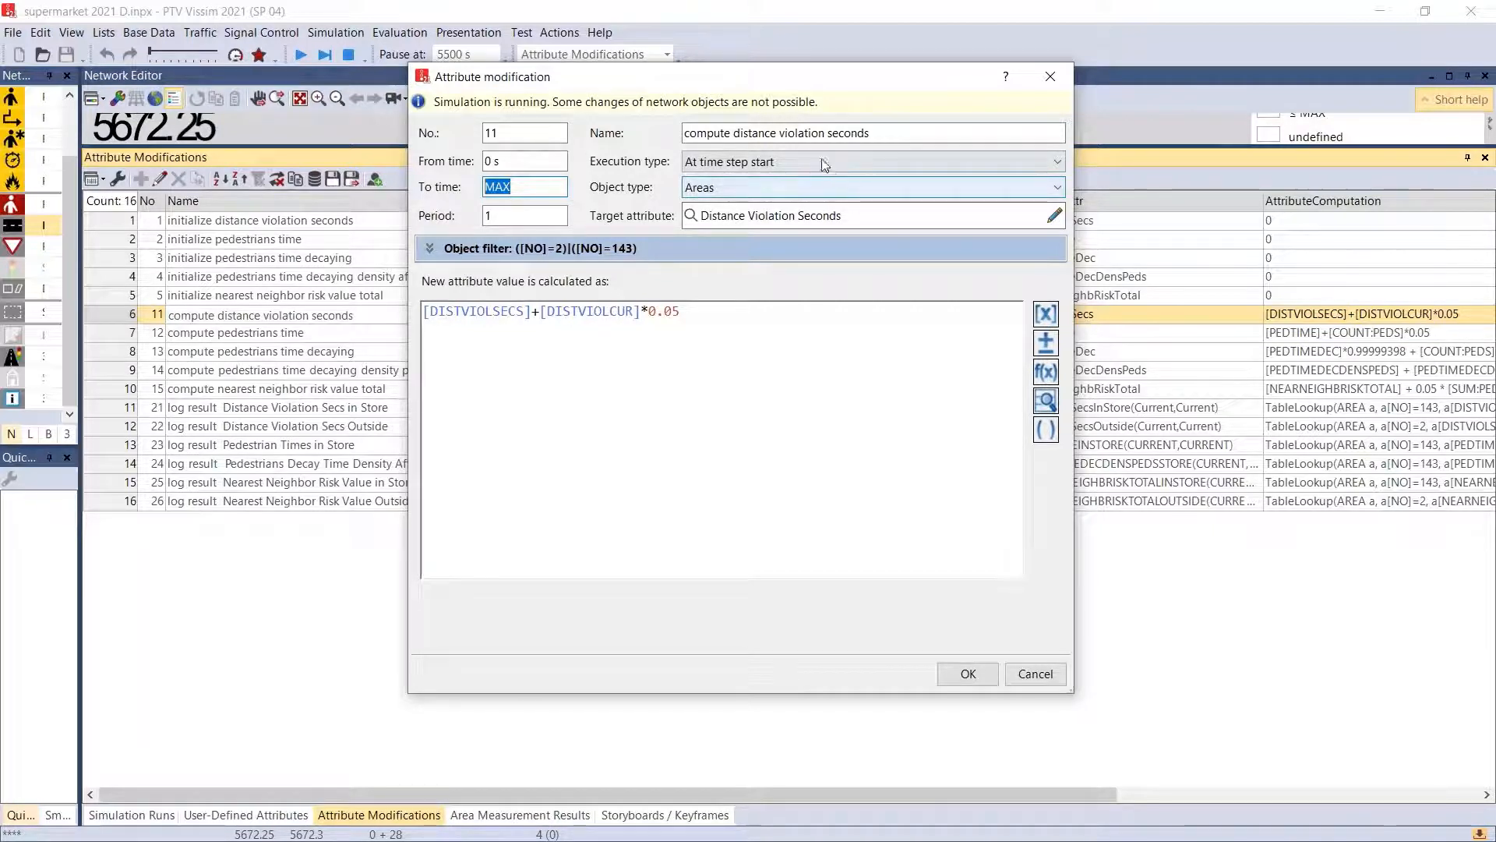
{"action": "left_click", "coordinate": [679, 139]}
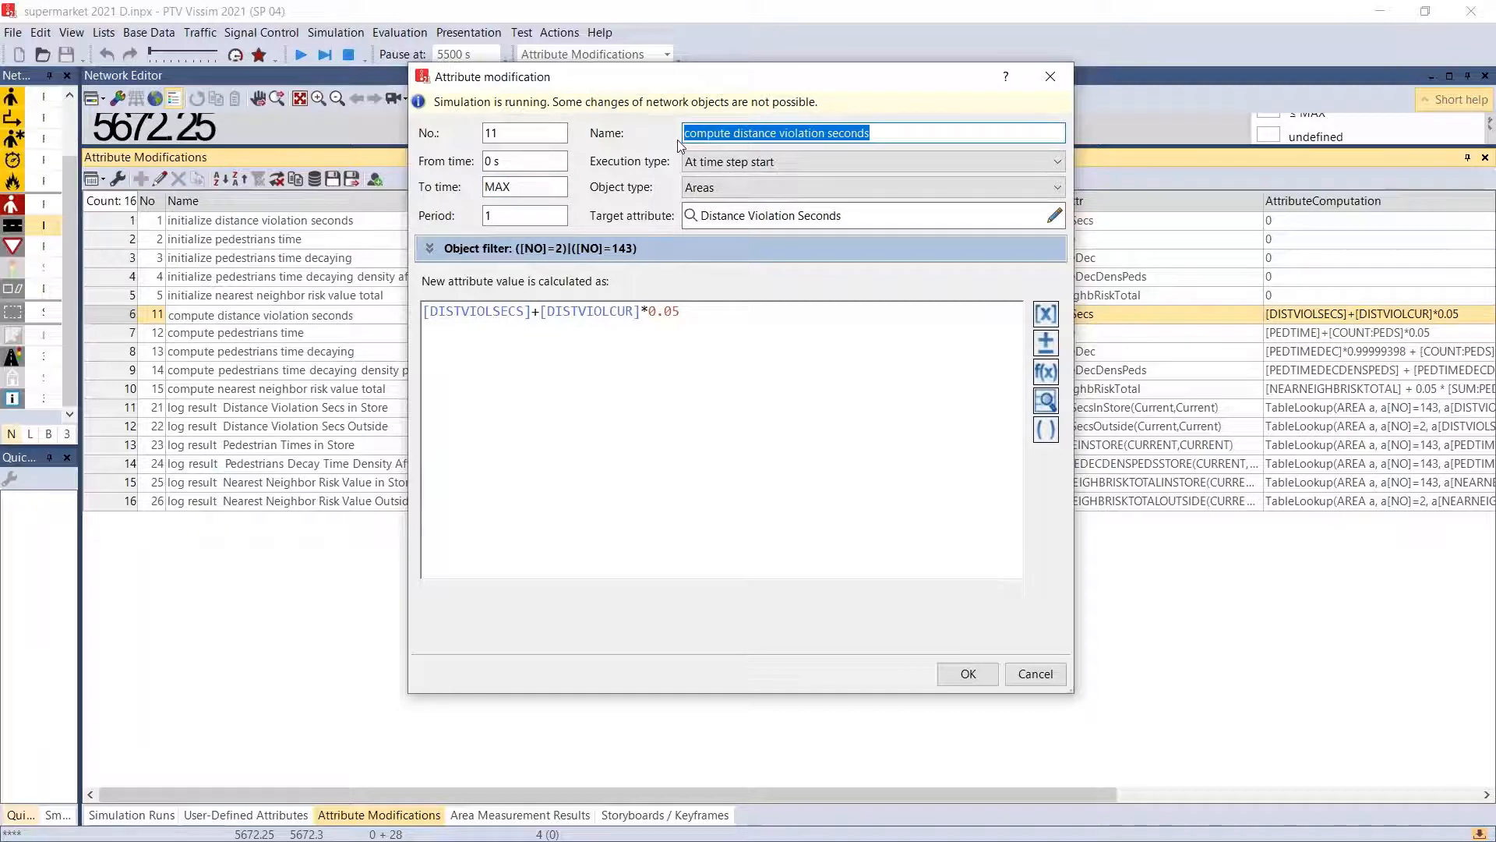
{"action": "left_click", "coordinate": [963, 672]}
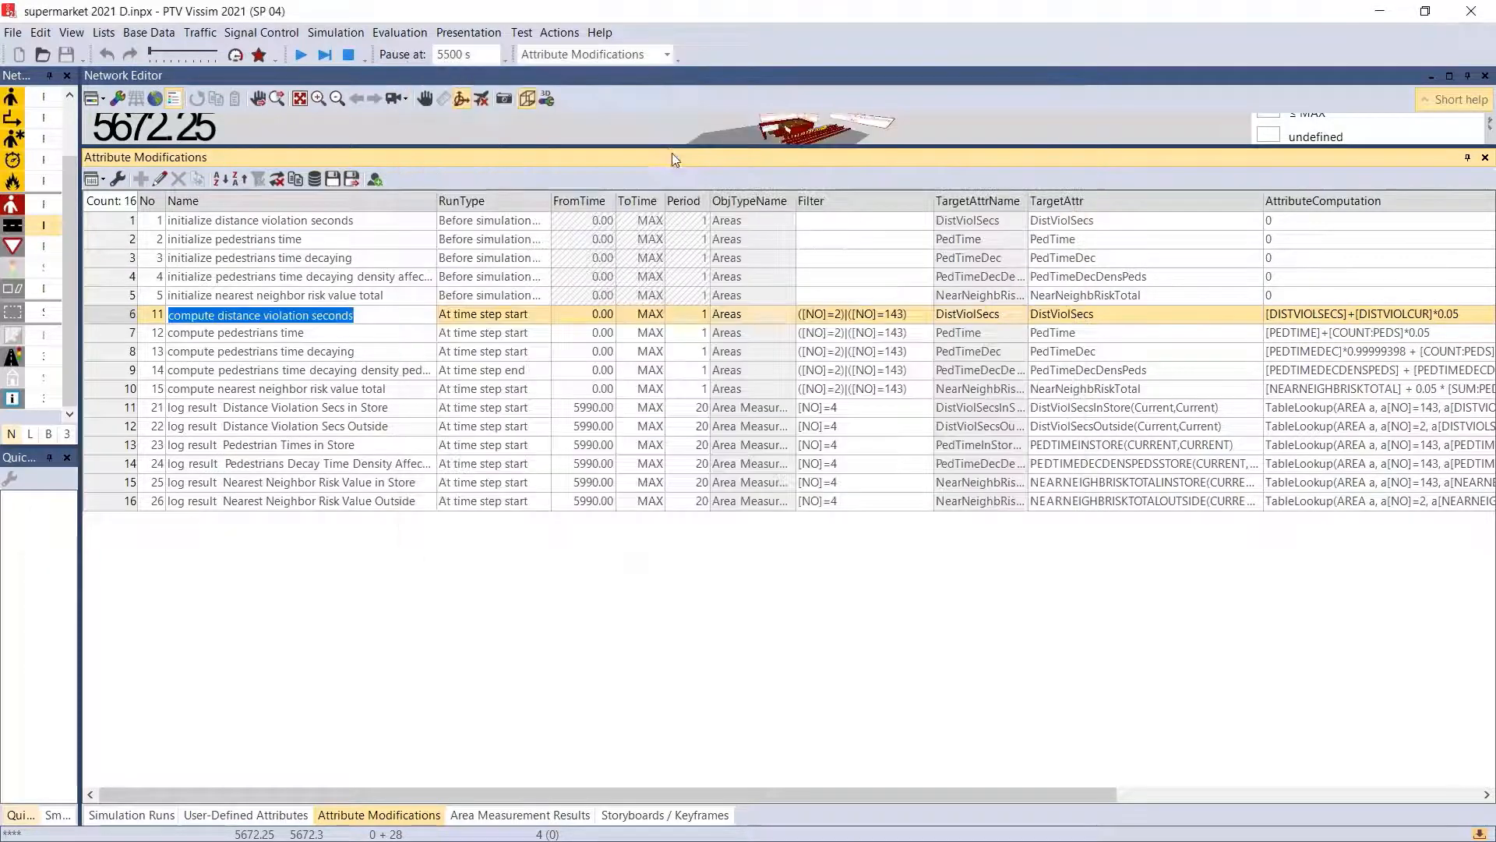
- Reduce the height of the attribute modifications list and view the pedestrians queuing outside the store in 3D
{"action": "left_click_drag", "start_coordinate": [667, 148], "coordinate": [652, 516]}
{"action": "scroll", "coordinate": [876, 240], "scroll_direction": "up", "scroll_amount": 5}
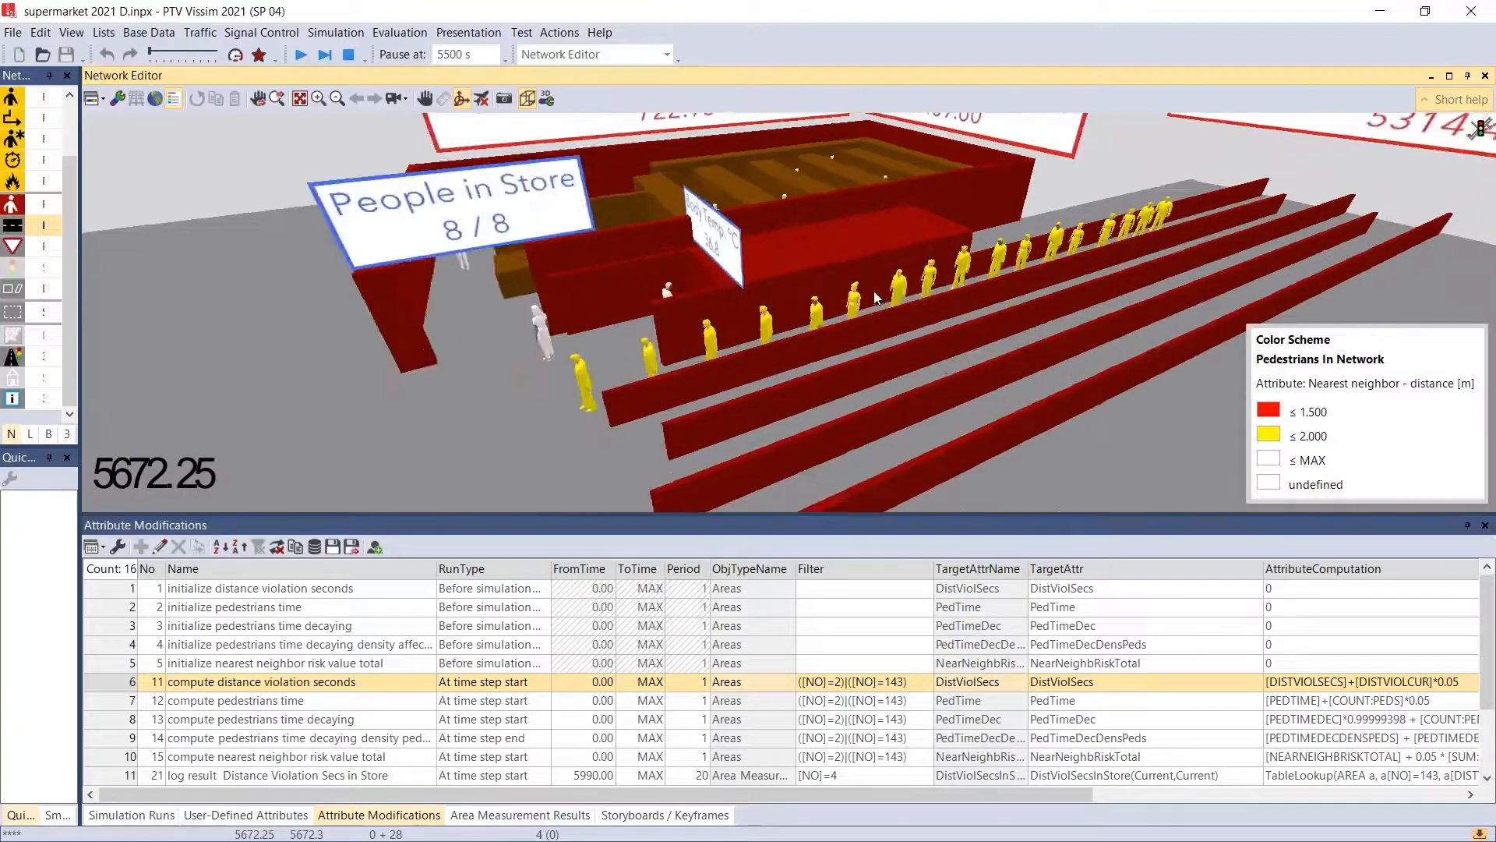
{"action": "left_click_drag", "start_coordinate": [667, 393], "coordinate": [775, 307]}
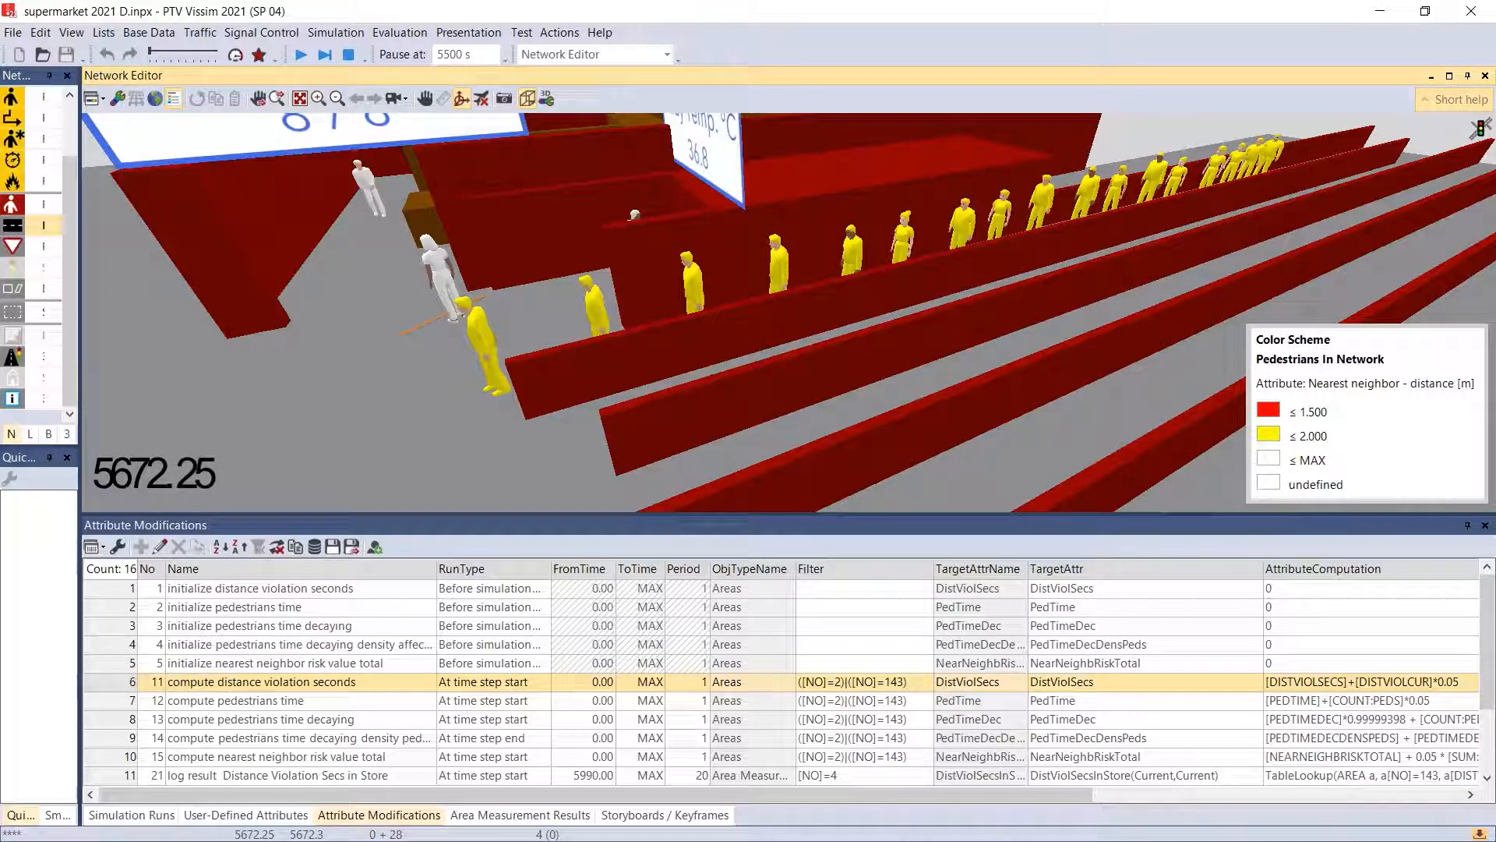
- Expand and examine the object filter of the "compute distance violation seconds" modification, and close it without changes
{"action": "double_click", "coordinate": [201, 680]}
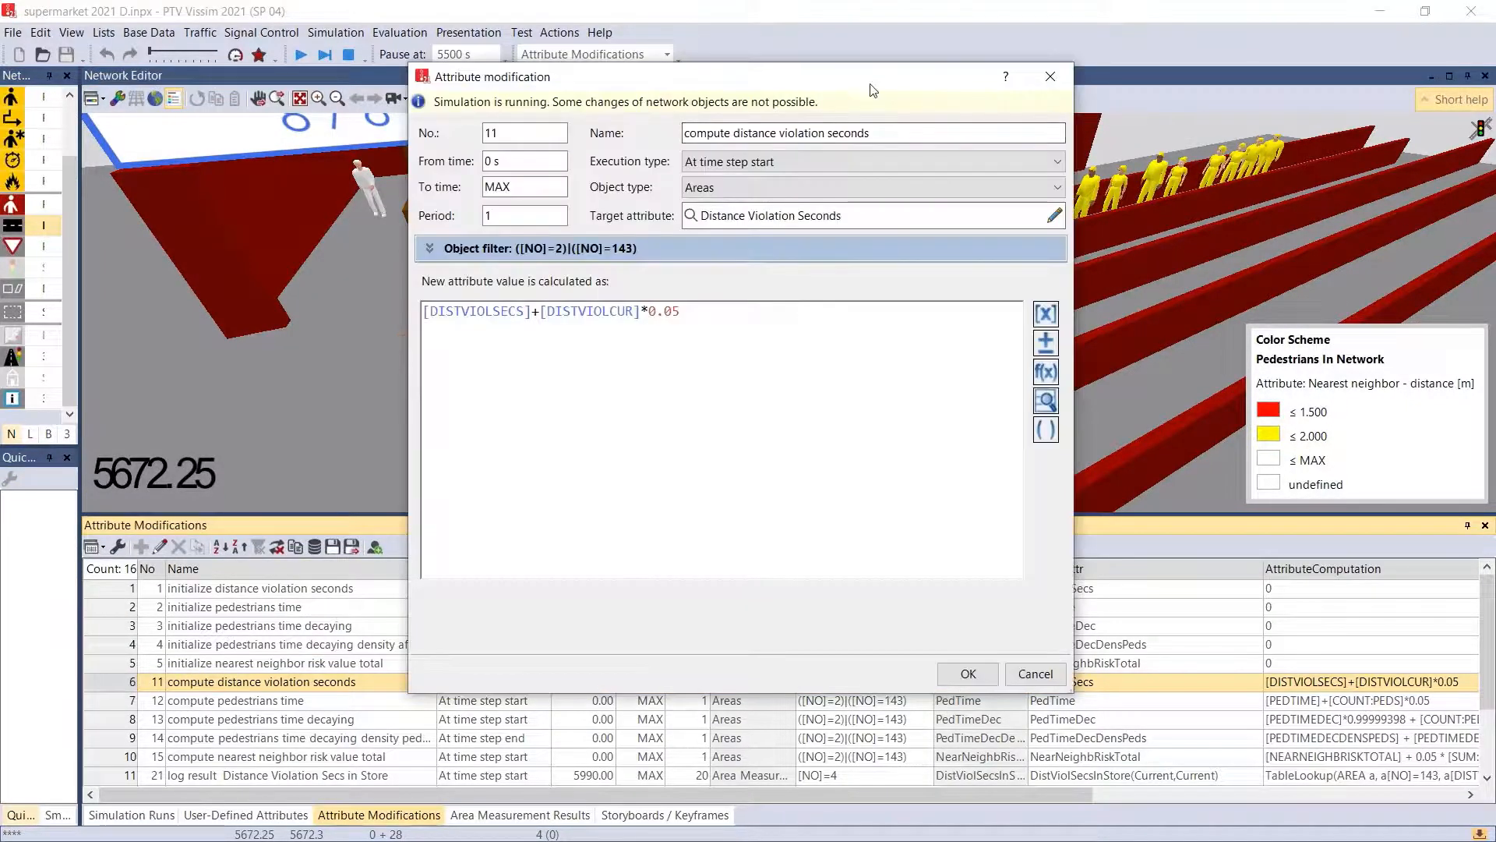
{"action": "left_click_drag", "start_coordinate": [871, 86], "coordinate": [721, 138]}
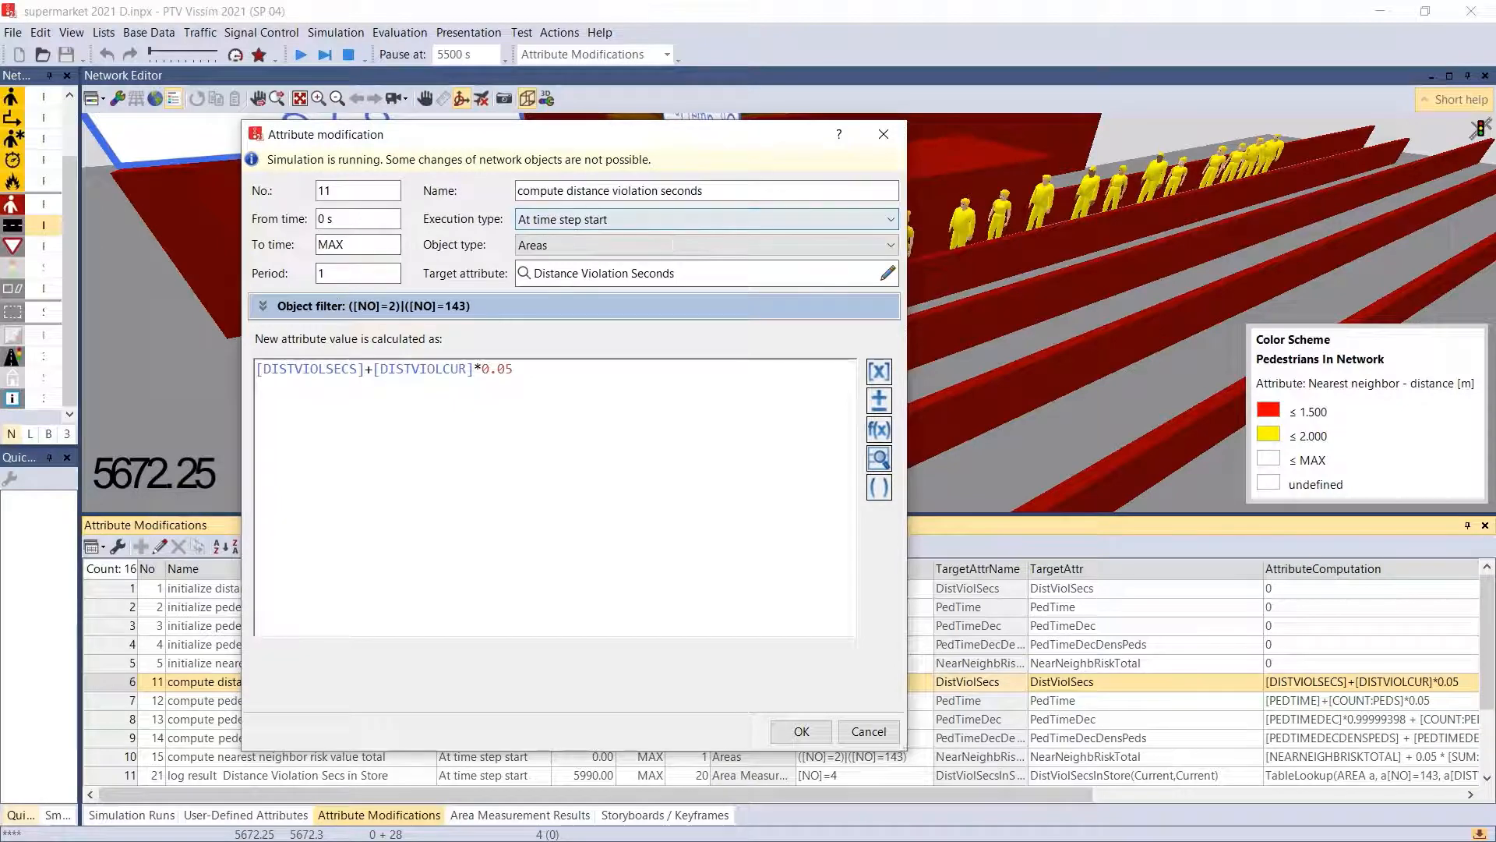
{"action": "left_click", "coordinate": [263, 307]}
{"action": "left_click_drag", "start_coordinate": [318, 341], "coordinate": [247, 336]}
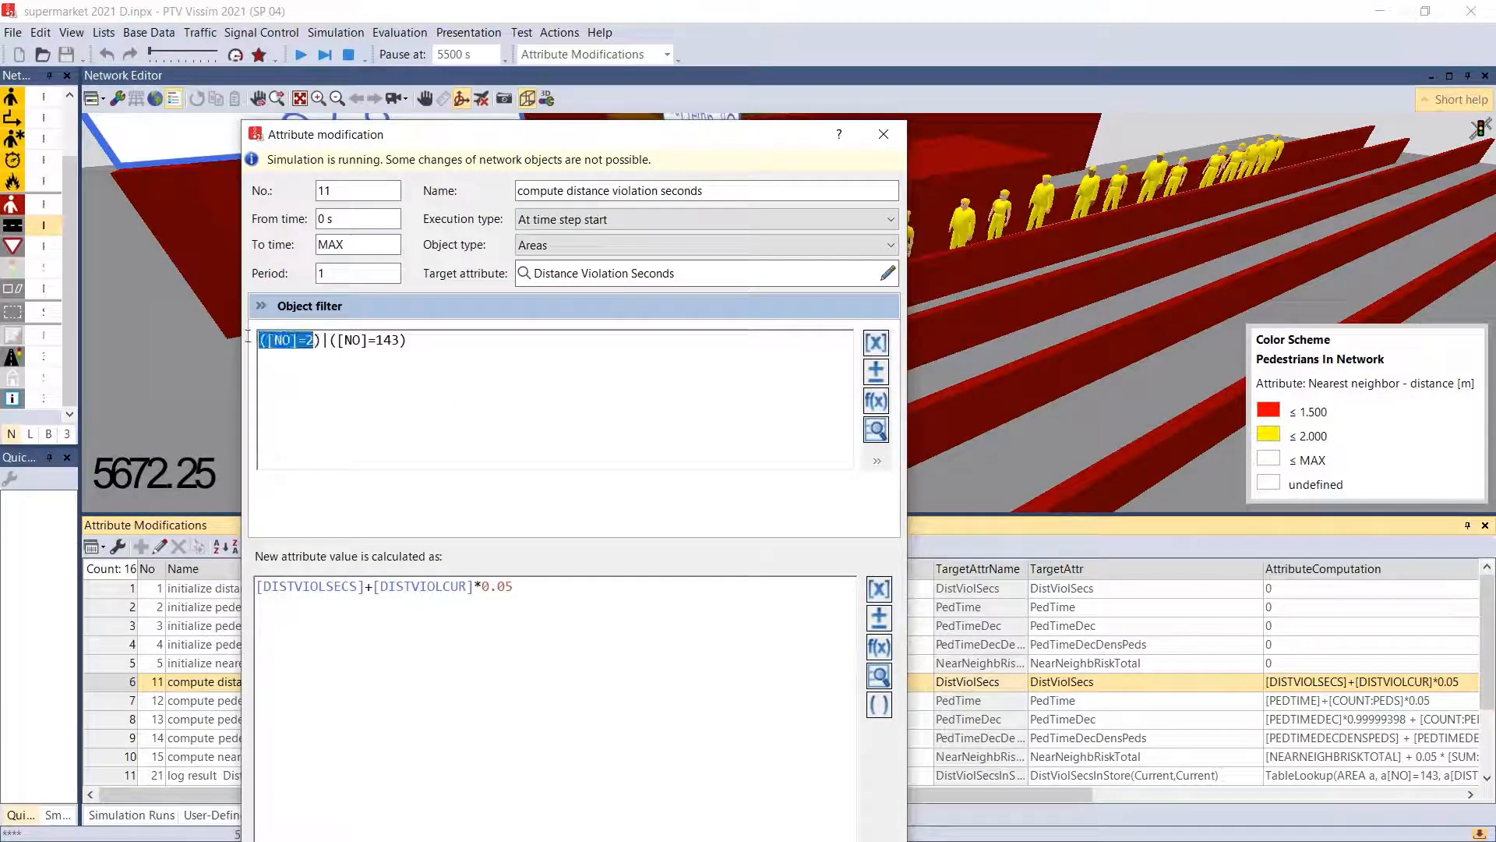
{"action": "left_click_drag", "start_coordinate": [424, 343], "coordinate": [253, 338]}
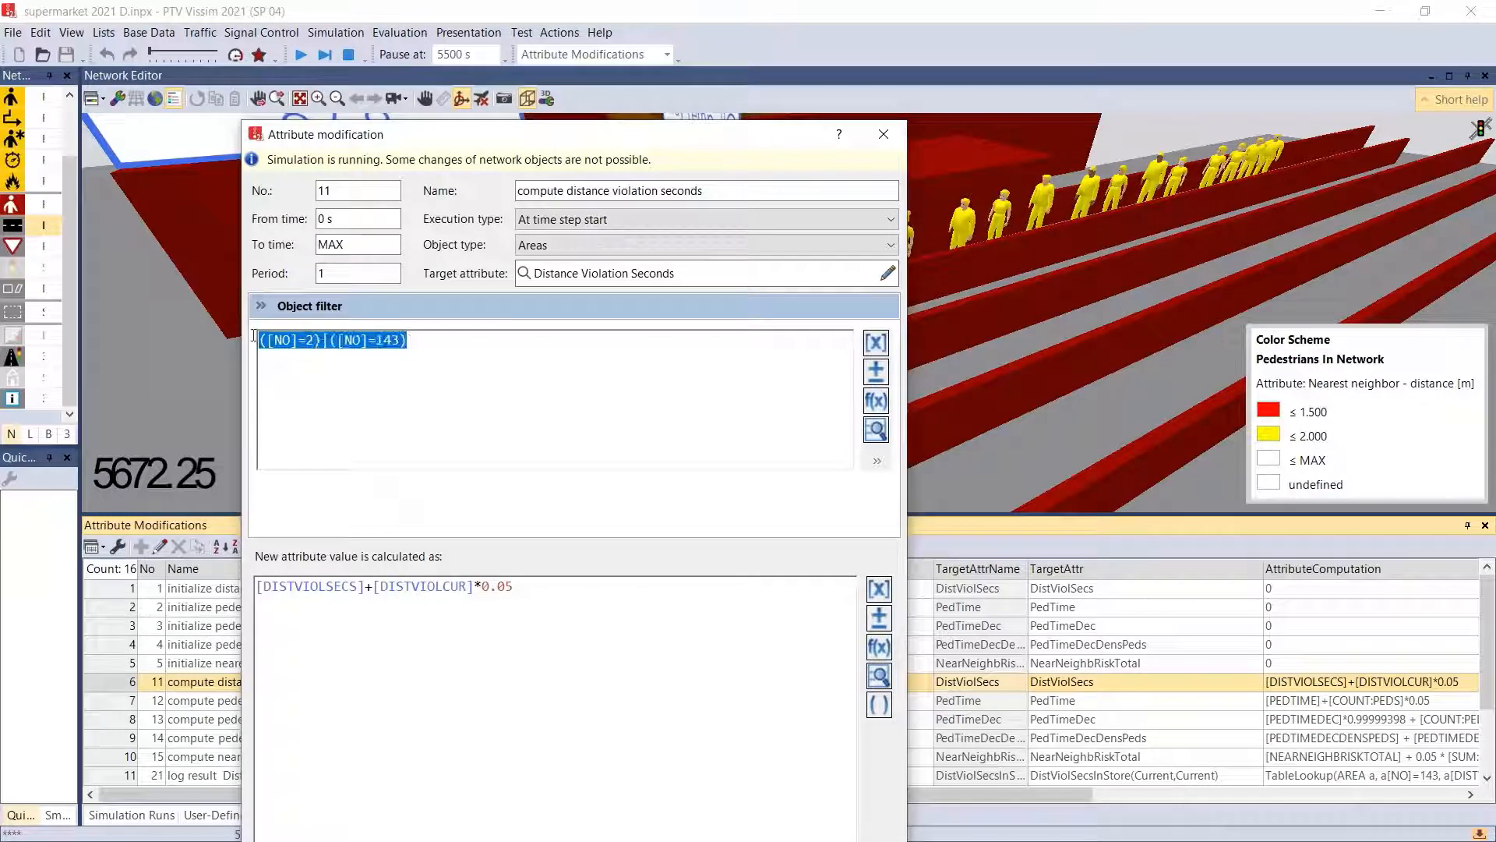
{"action": "left_click", "coordinate": [879, 136]}
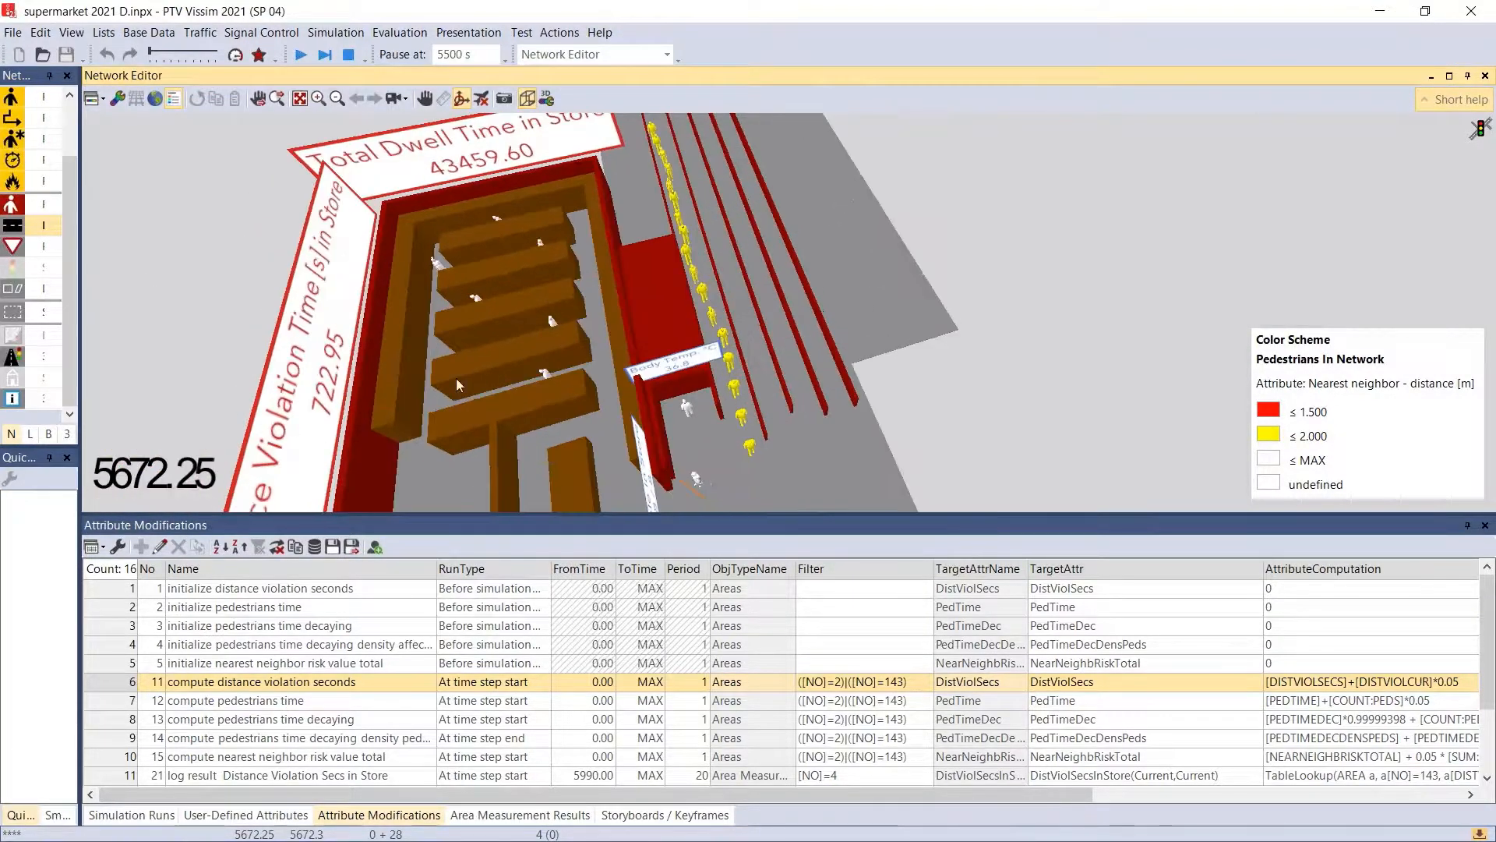
- Reopen the "compute distance violation seconds" modification and examine its filter's two area number terms and the description of the | operator
{"action": "left_click_drag", "start_coordinate": [647, 399], "coordinate": [604, 348]}
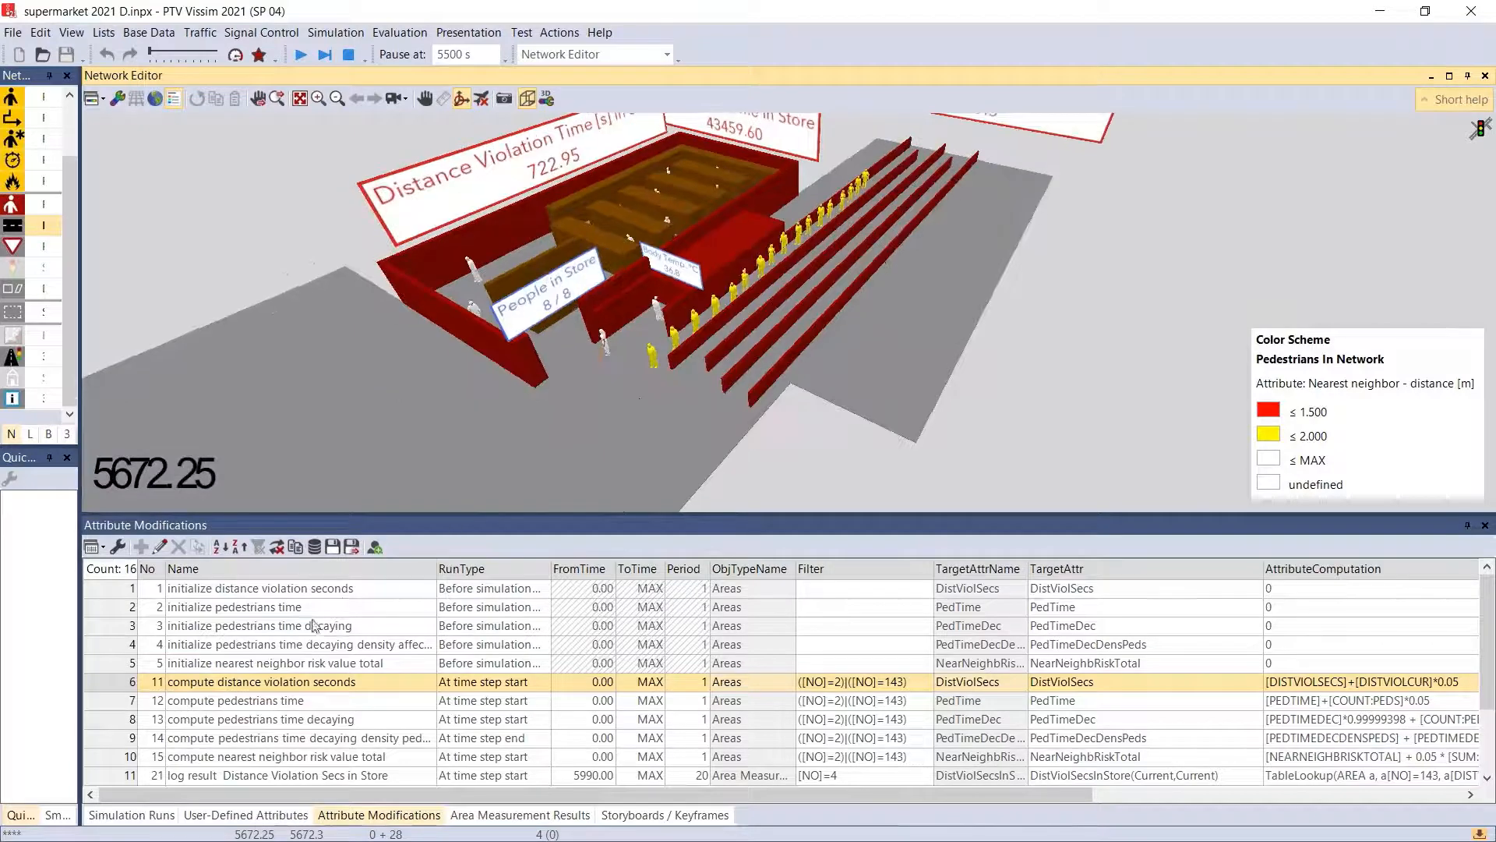
{"action": "left_click", "coordinate": [118, 682]}
{"action": "double_click", "coordinate": [119, 682]}
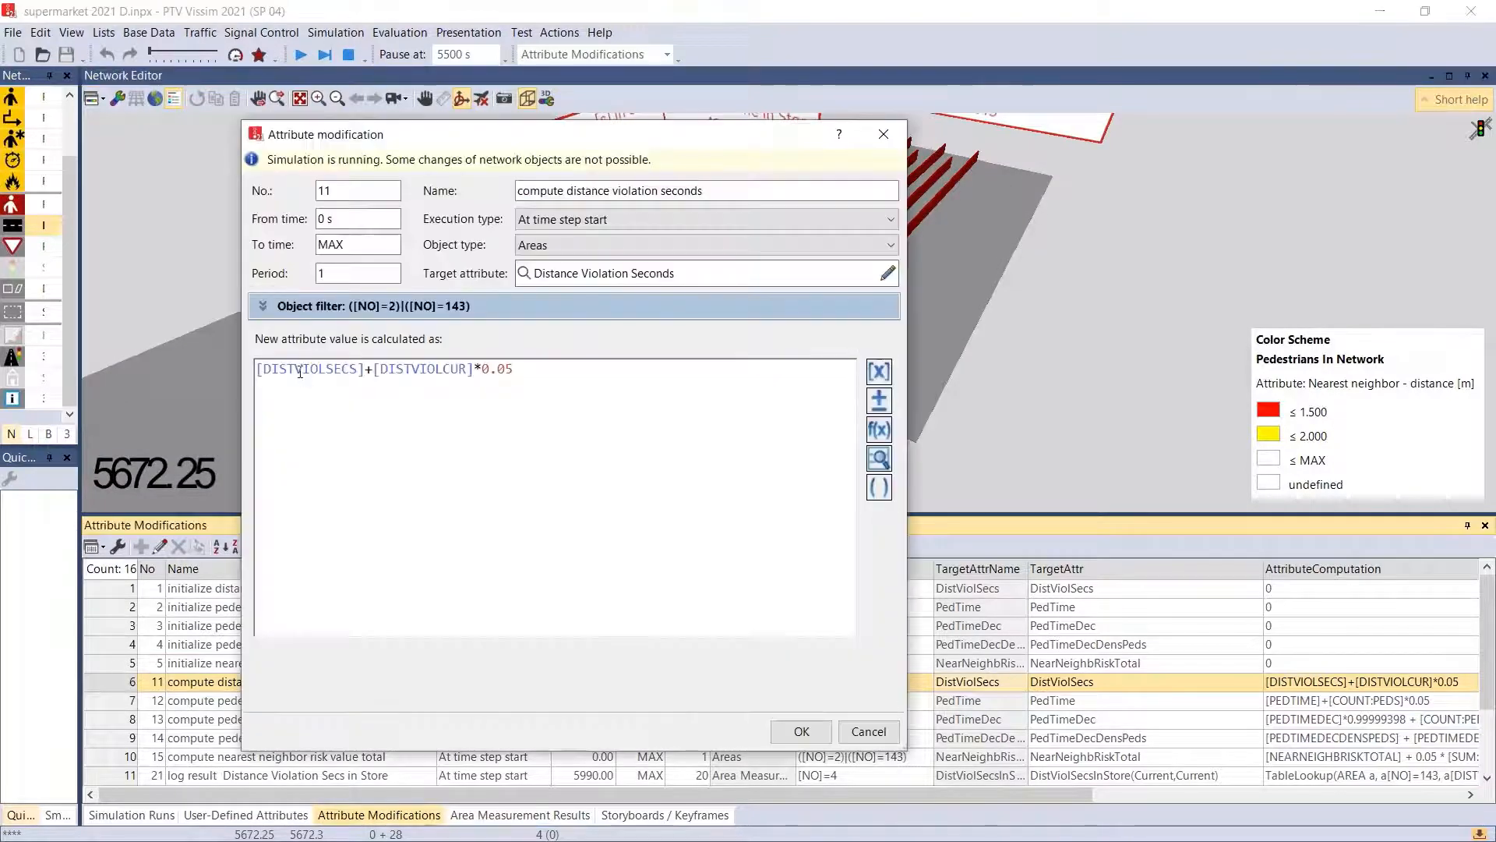
{"action": "left_click", "coordinate": [260, 306]}
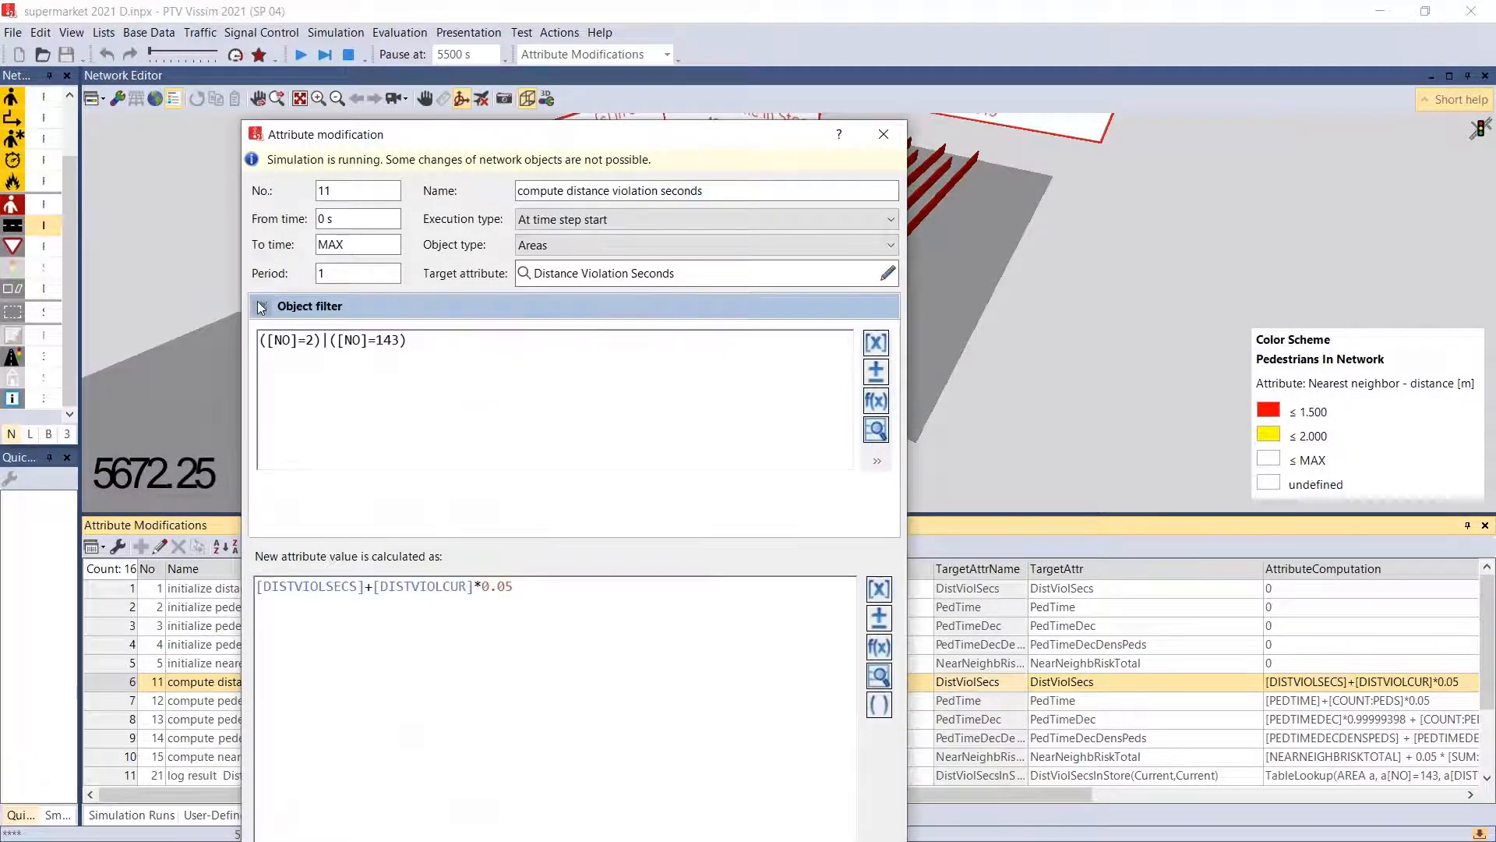
{"action": "left_click_drag", "start_coordinate": [328, 341], "coordinate": [322, 340]}
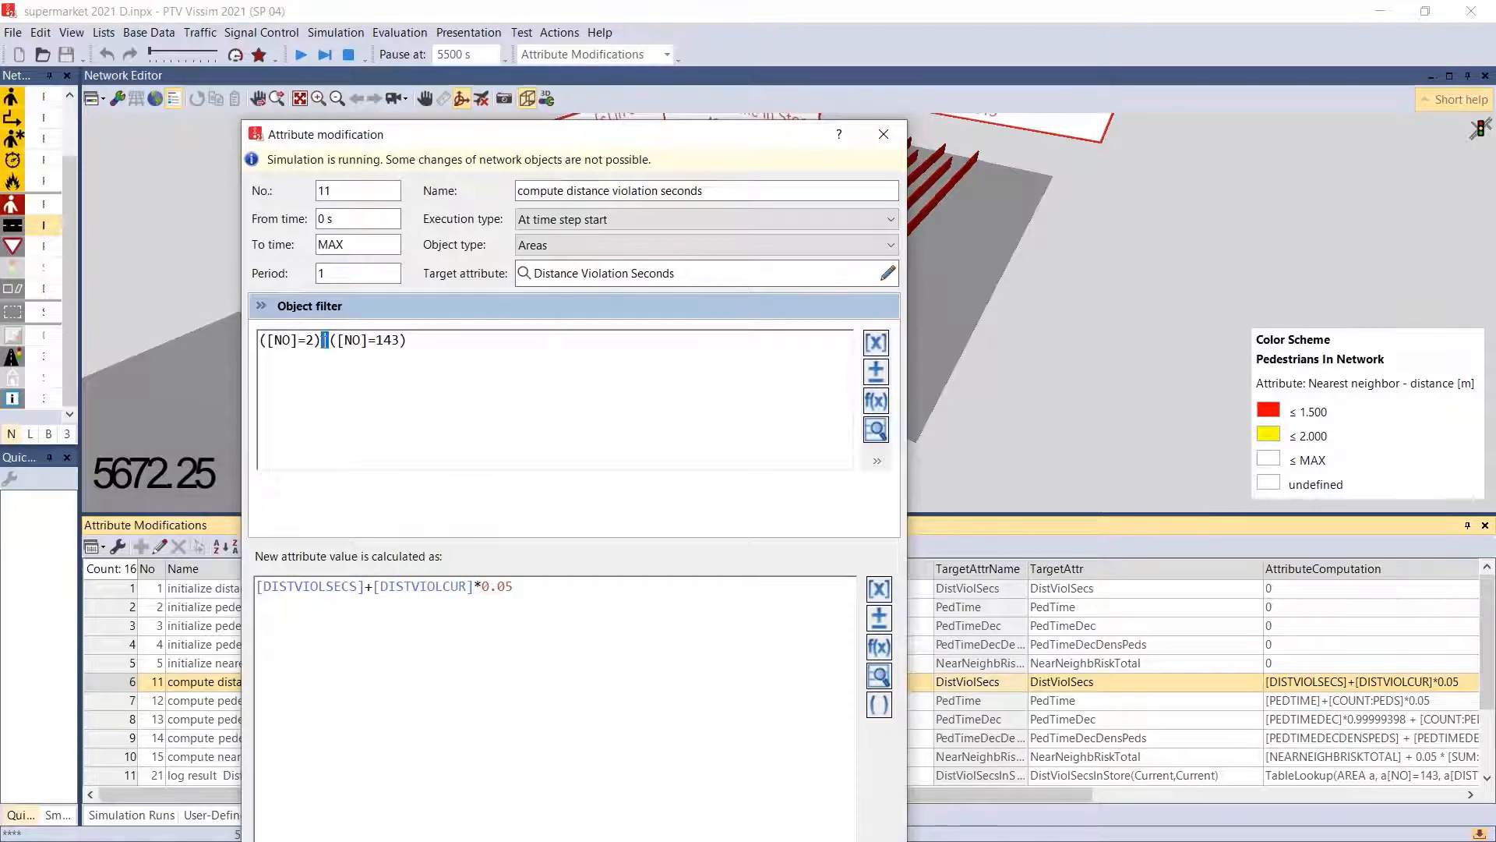
{"action": "left_click", "coordinate": [877, 371]}
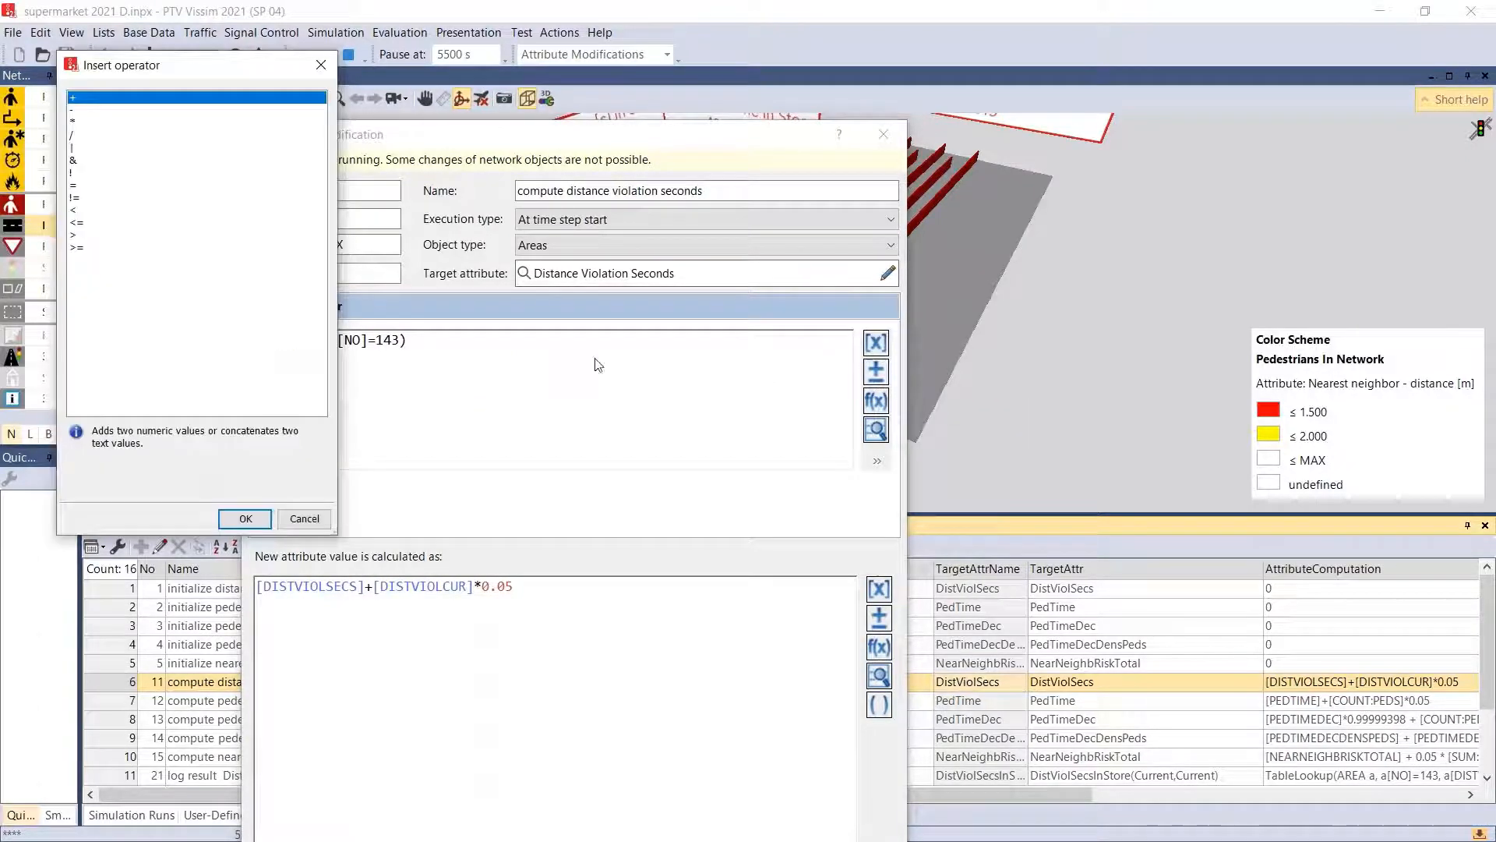
{"action": "left_click", "coordinate": [72, 148]}
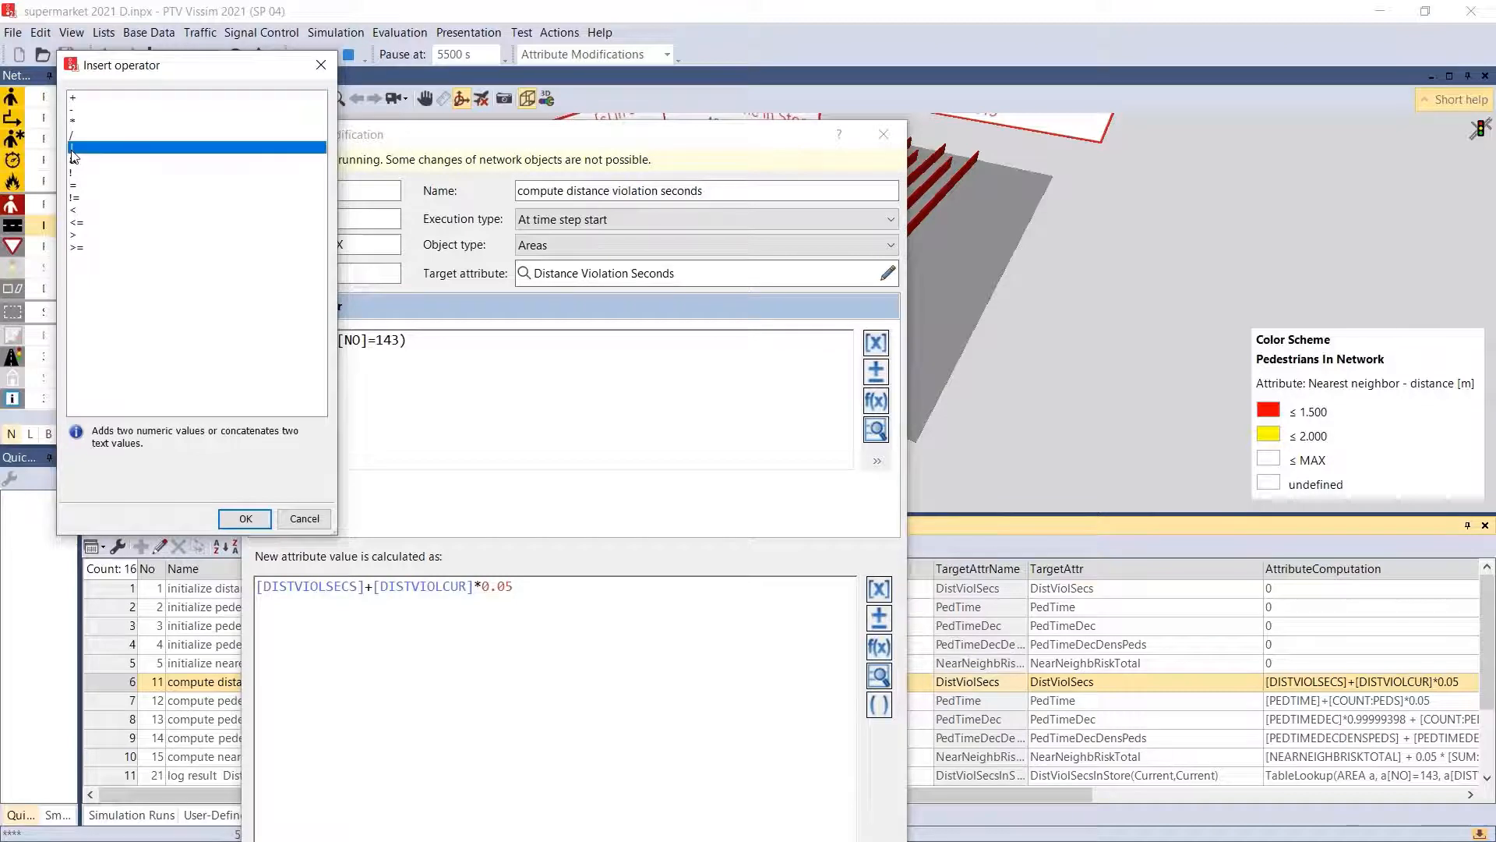
{"action": "left_click", "coordinate": [299, 525]}
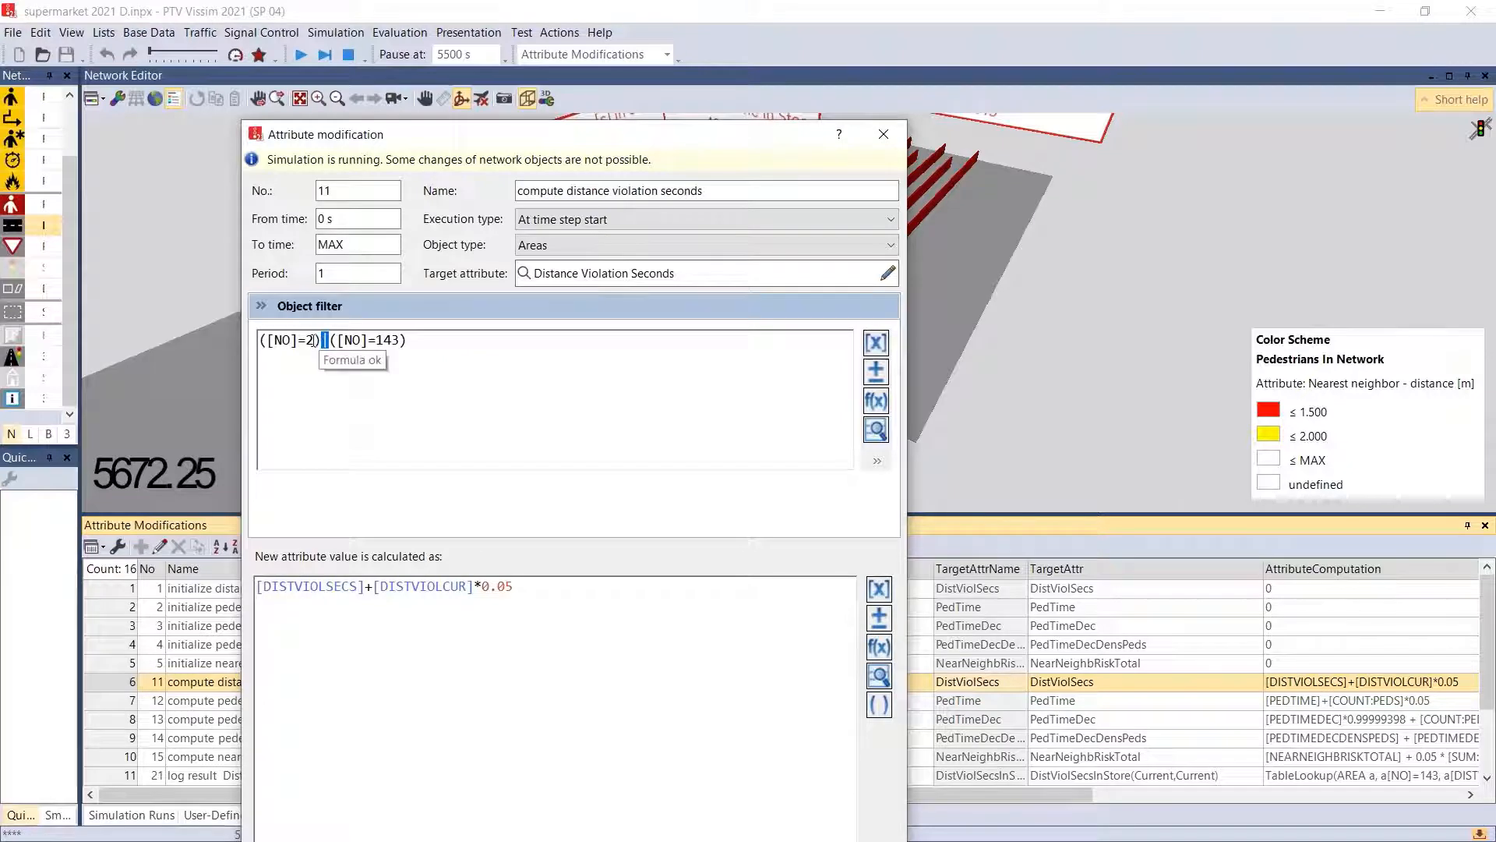
{"action": "left_click_drag", "start_coordinate": [315, 340], "coordinate": [261, 340]}
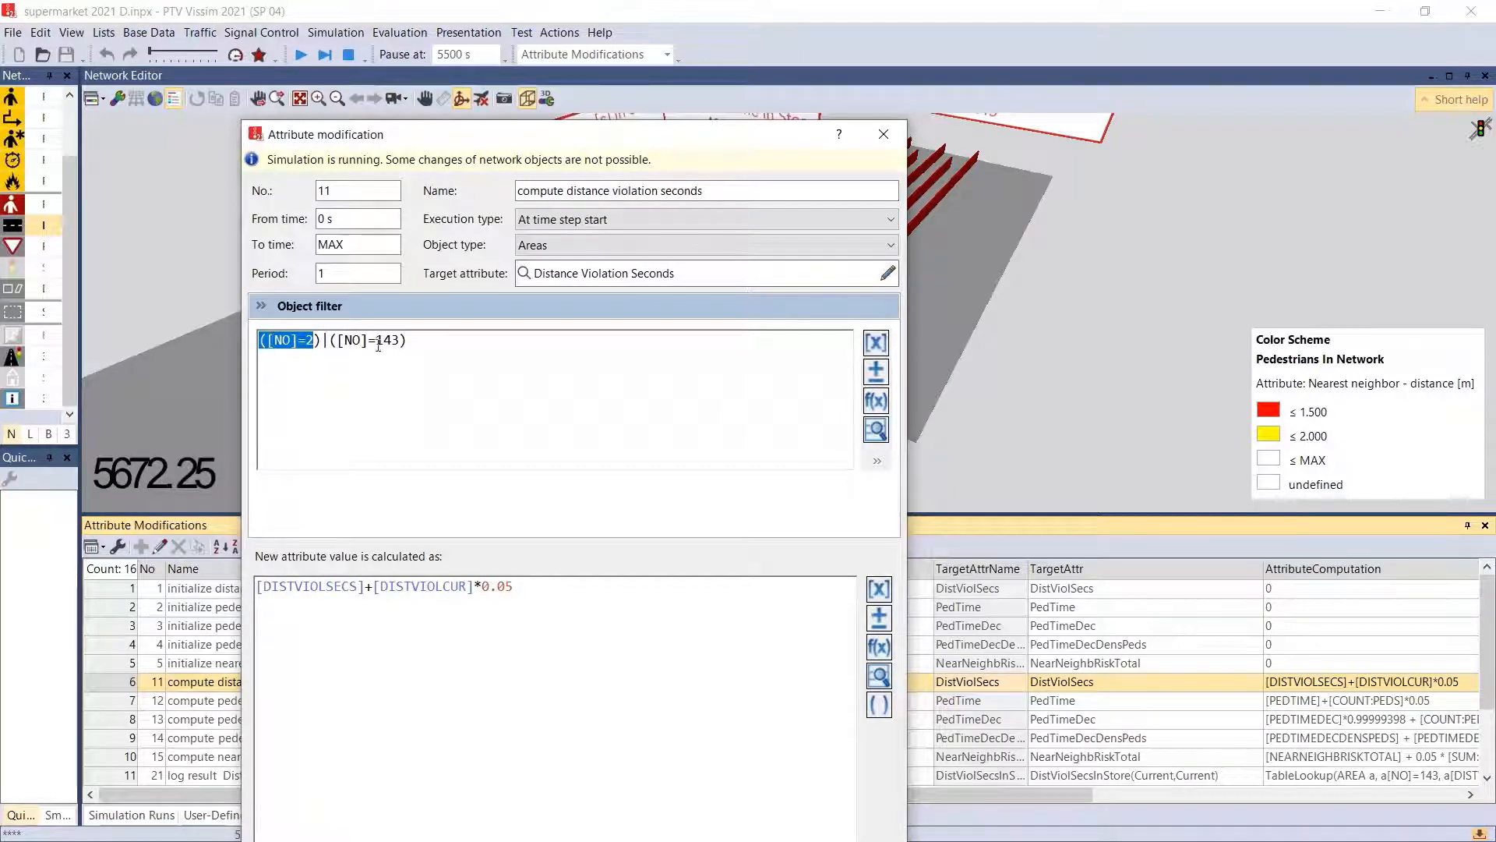
{"action": "left_click_drag", "start_coordinate": [400, 340], "coordinate": [344, 340]}
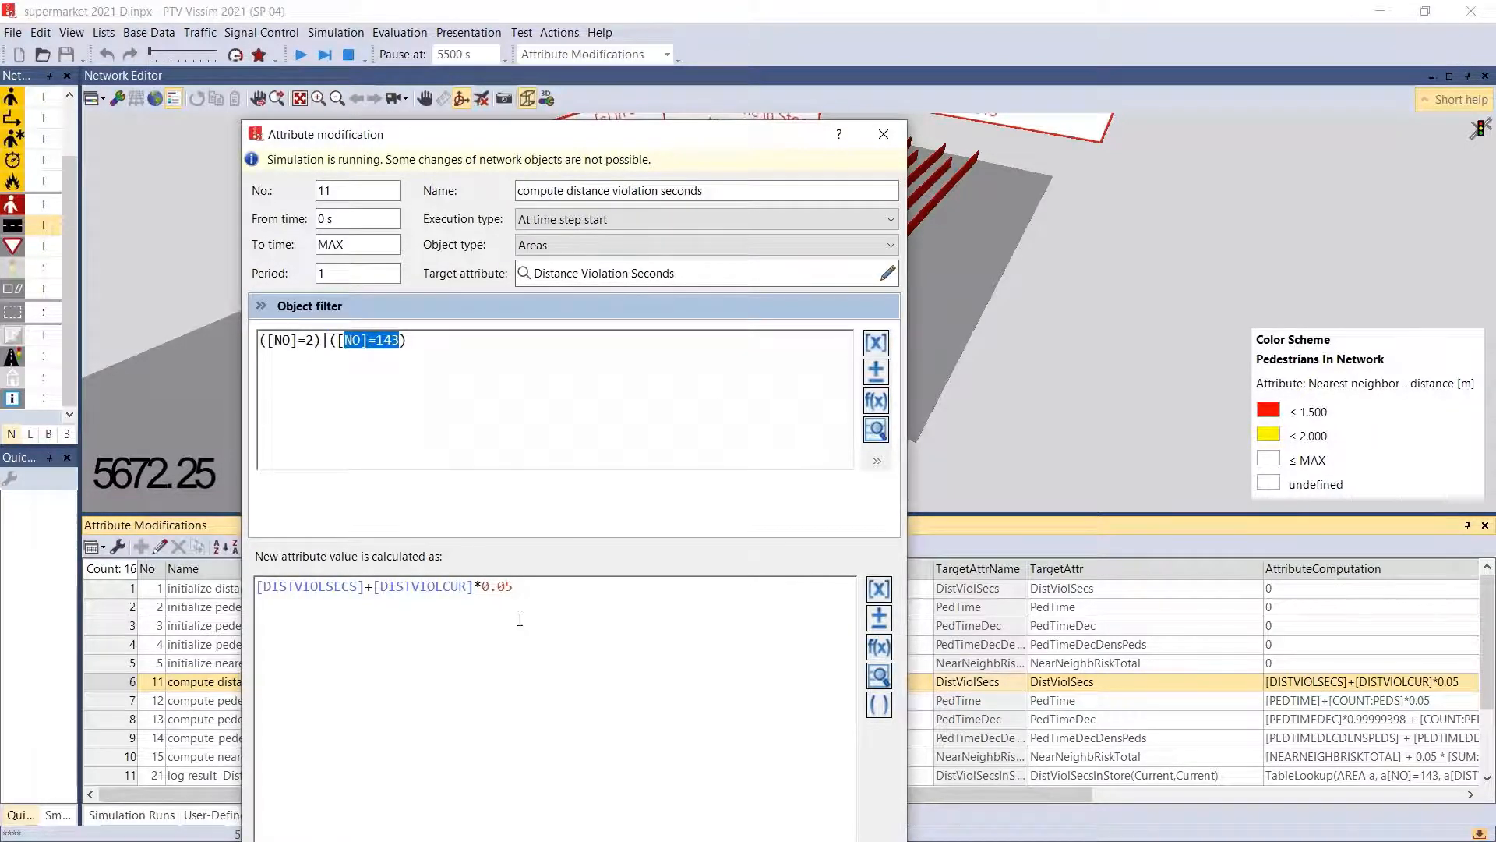
- Examine the DISTVIOLSECS, DISTVIOLCUR and 0.05 terms in the formula that calculates the new attribute value
{"action": "left_click_drag", "start_coordinate": [514, 586], "coordinate": [207, 586]}
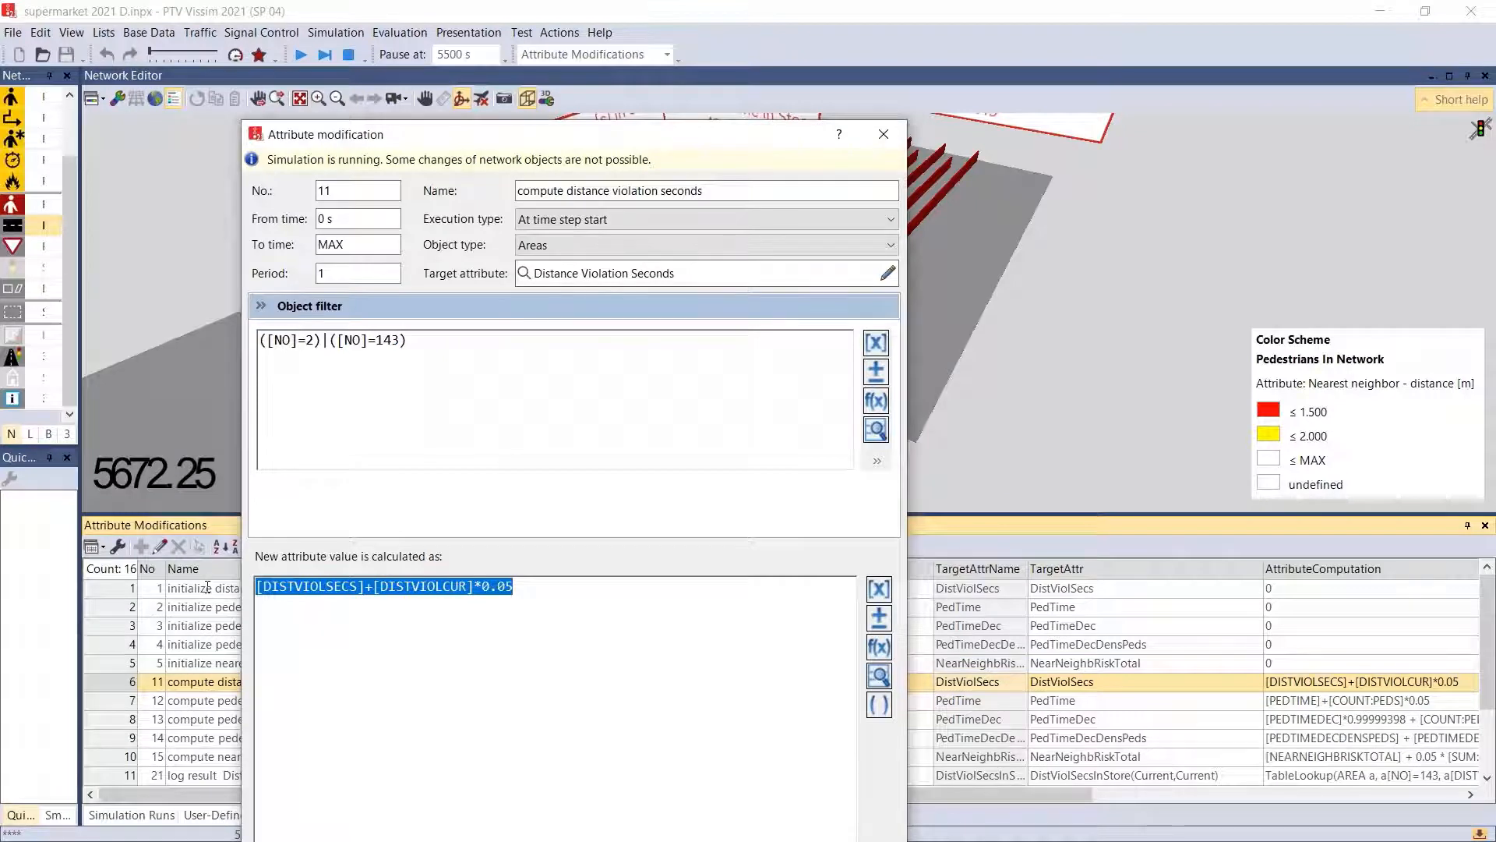
{"action": "left_click", "coordinate": [404, 587]}
{"action": "left_click_drag", "start_coordinate": [361, 589], "coordinate": [271, 574]}
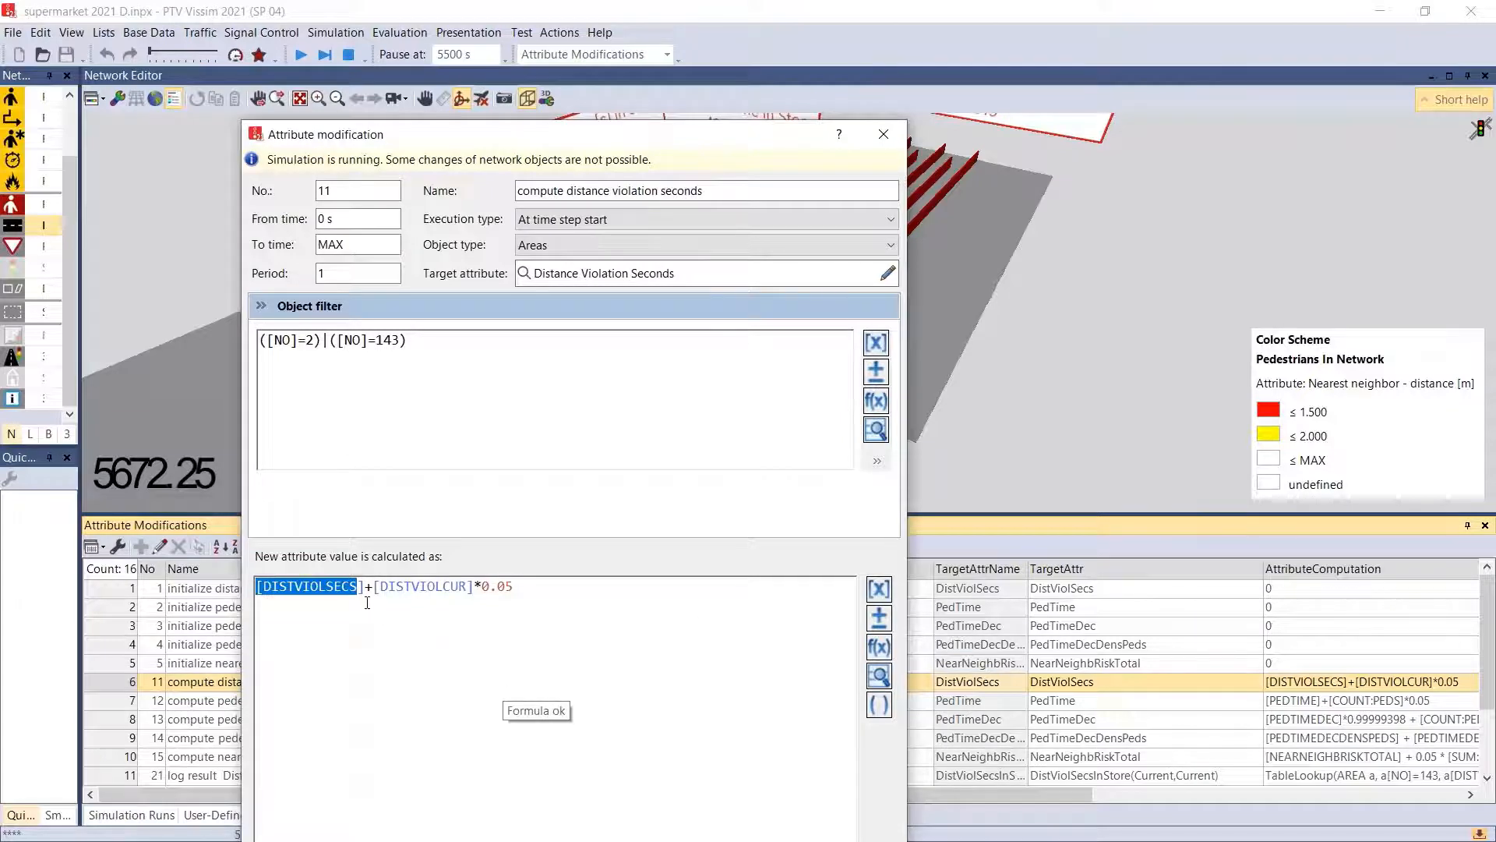
{"action": "left_click_drag", "start_coordinate": [382, 590], "coordinate": [505, 601]}
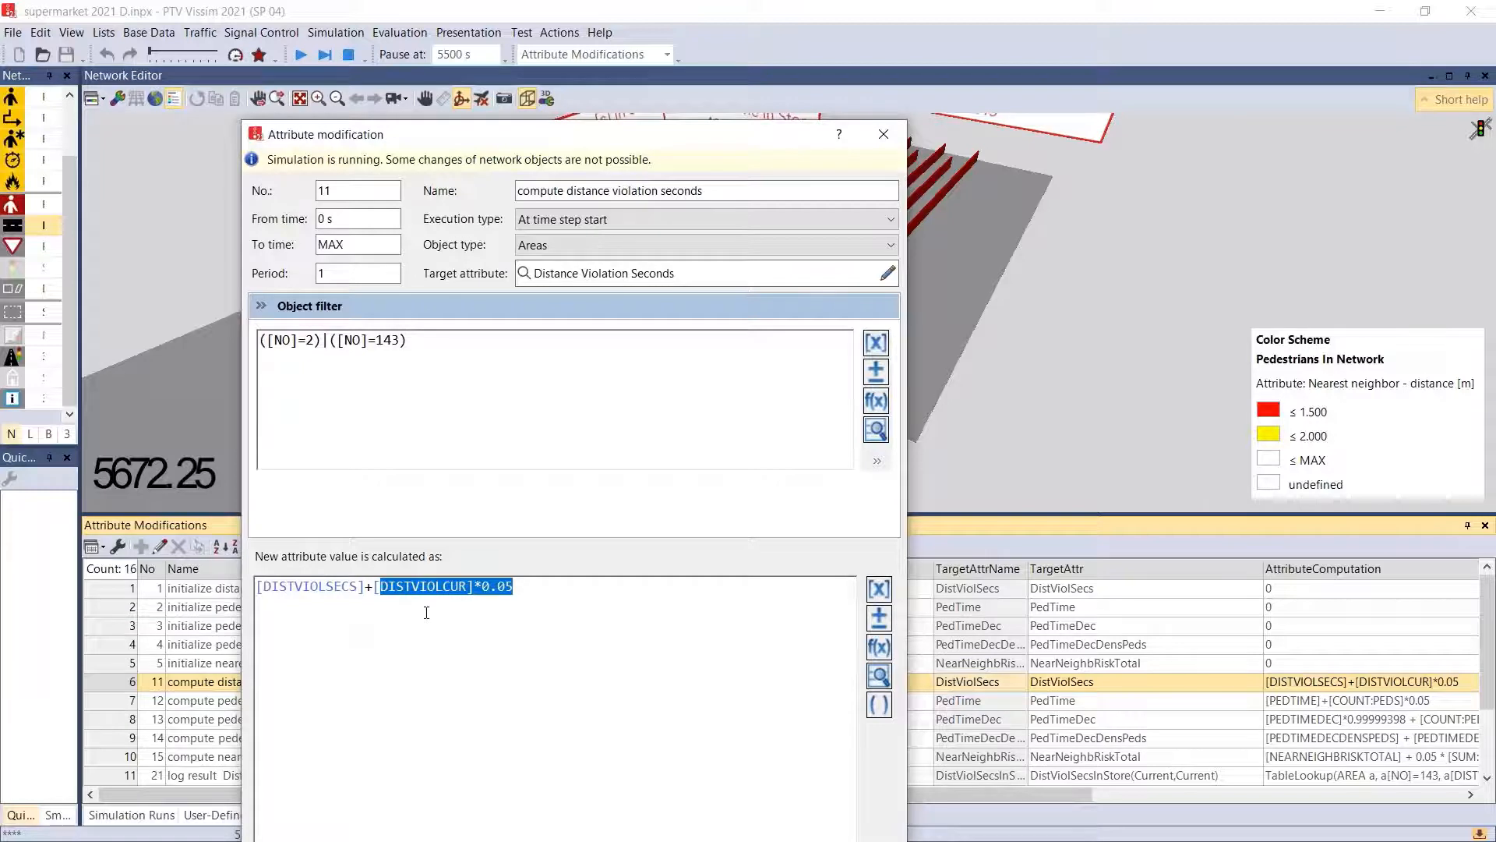
{"action": "left_click", "coordinate": [828, 626]}
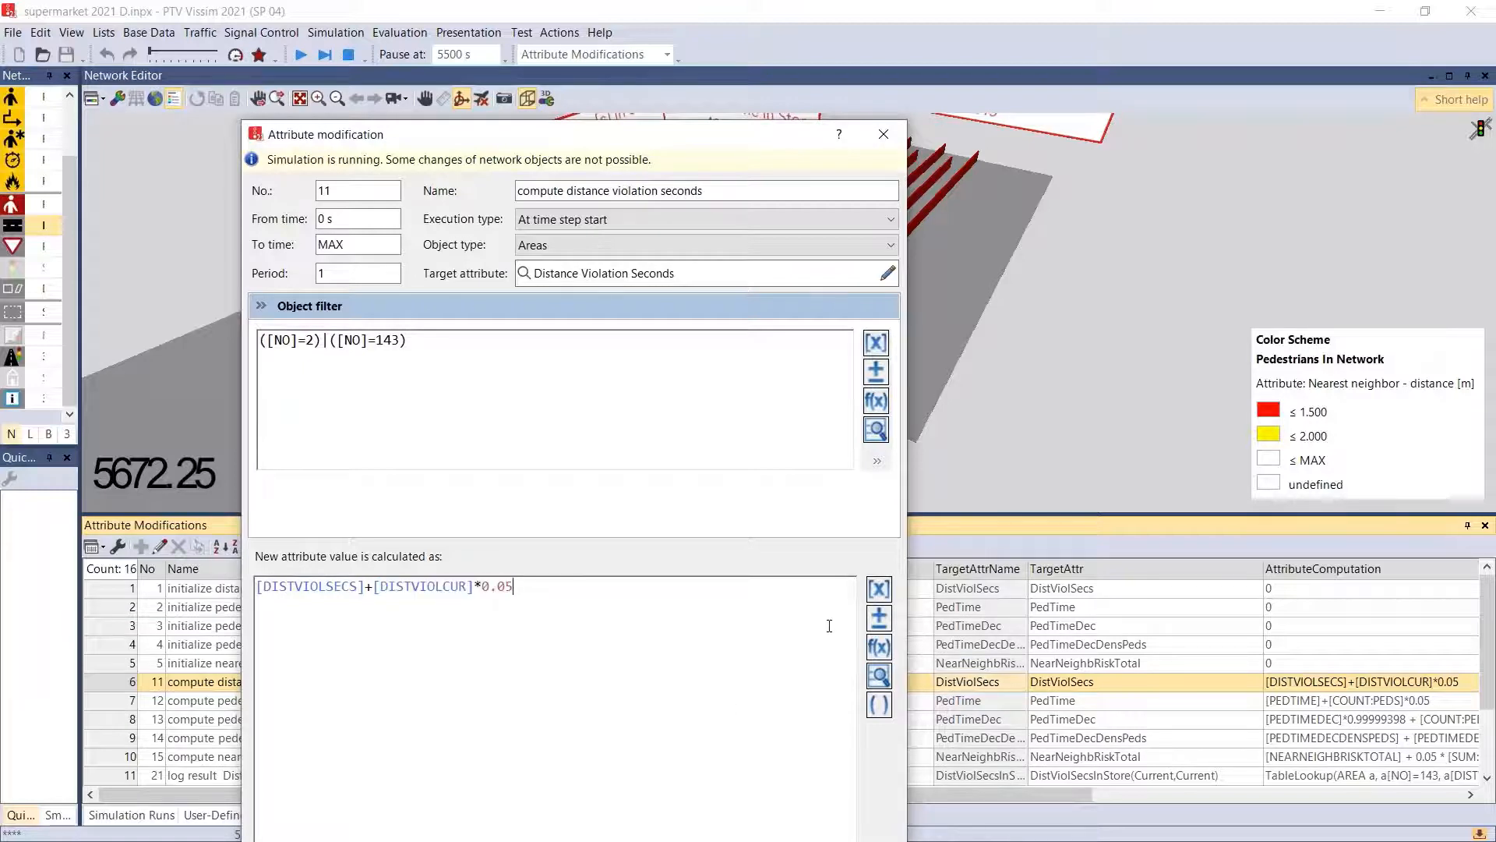
{"action": "left_click_drag", "start_coordinate": [511, 591], "coordinate": [466, 593]}
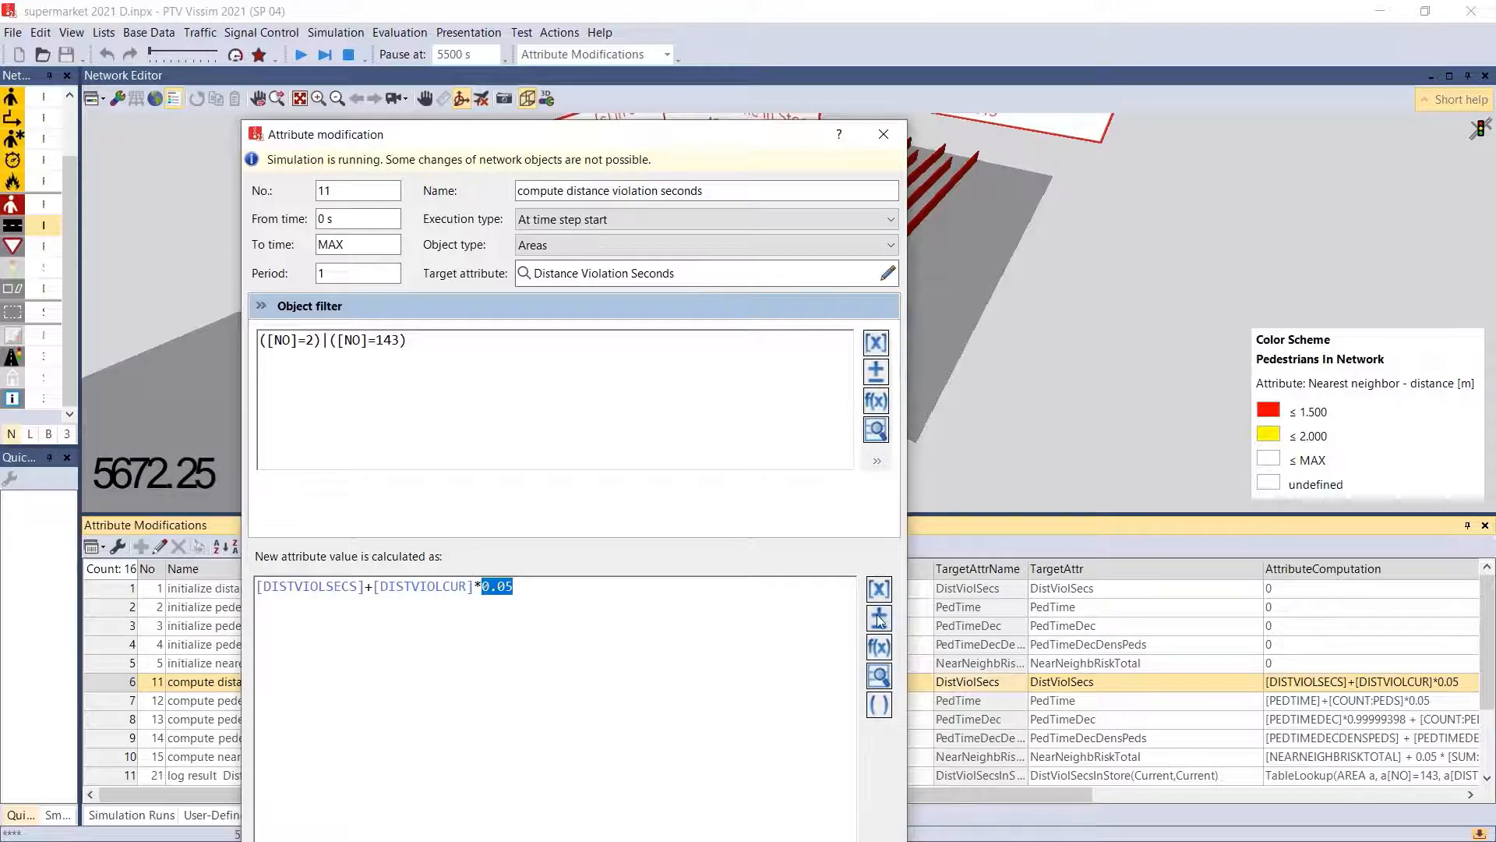
- Browse the area attributes available as formula operands and append Always use as destination to the end of the formula
{"action": "left_click", "coordinate": [602, 636]}
{"action": "left_click", "coordinate": [877, 594]}
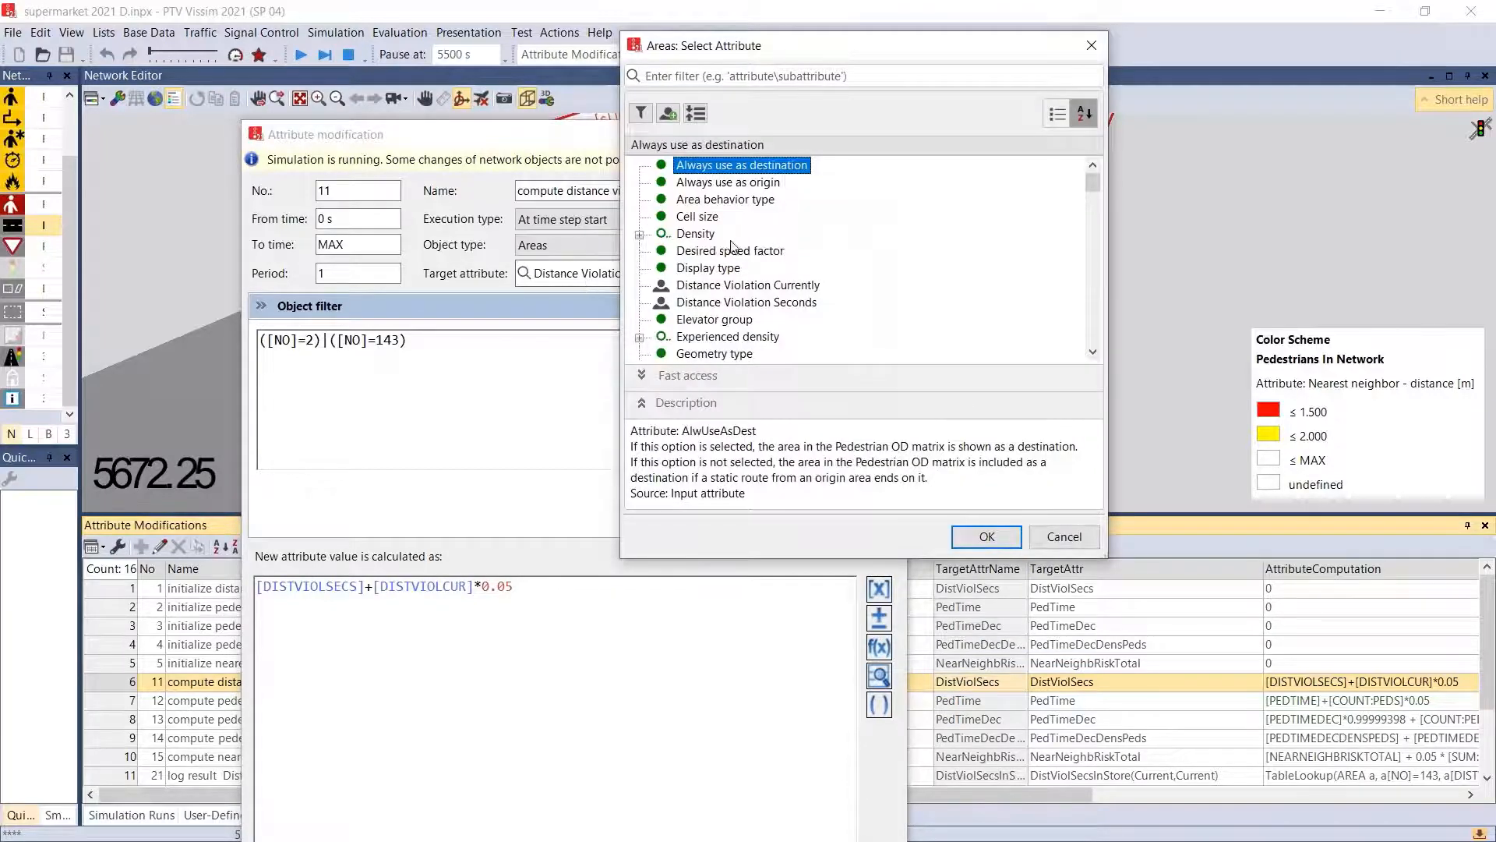
{"action": "scroll", "coordinate": [731, 247], "scroll_direction": "down", "scroll_amount": 20}
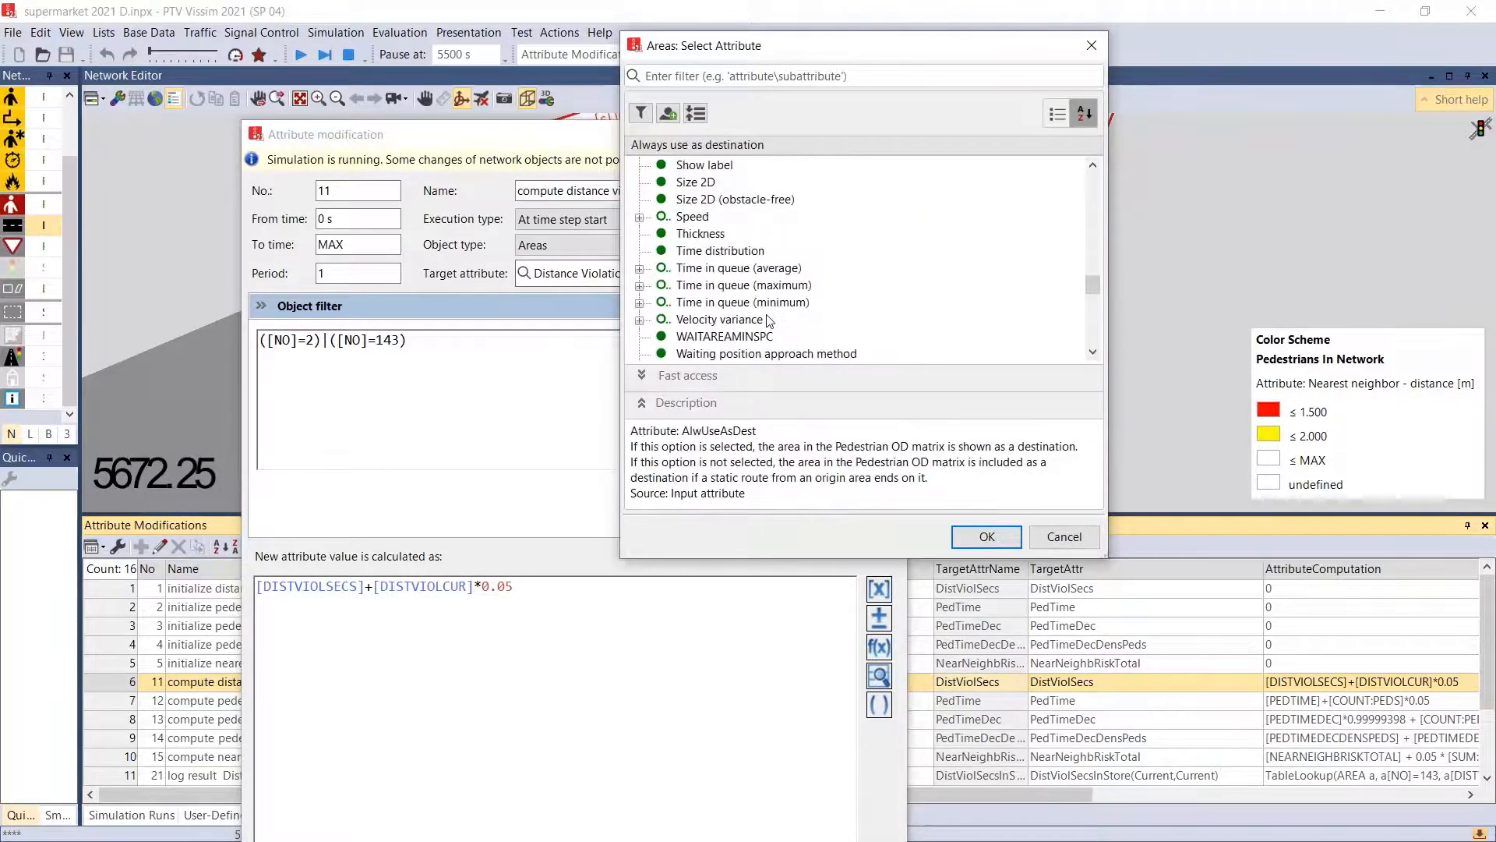
{"action": "scroll", "coordinate": [770, 320], "scroll_direction": "up", "scroll_amount": 10}
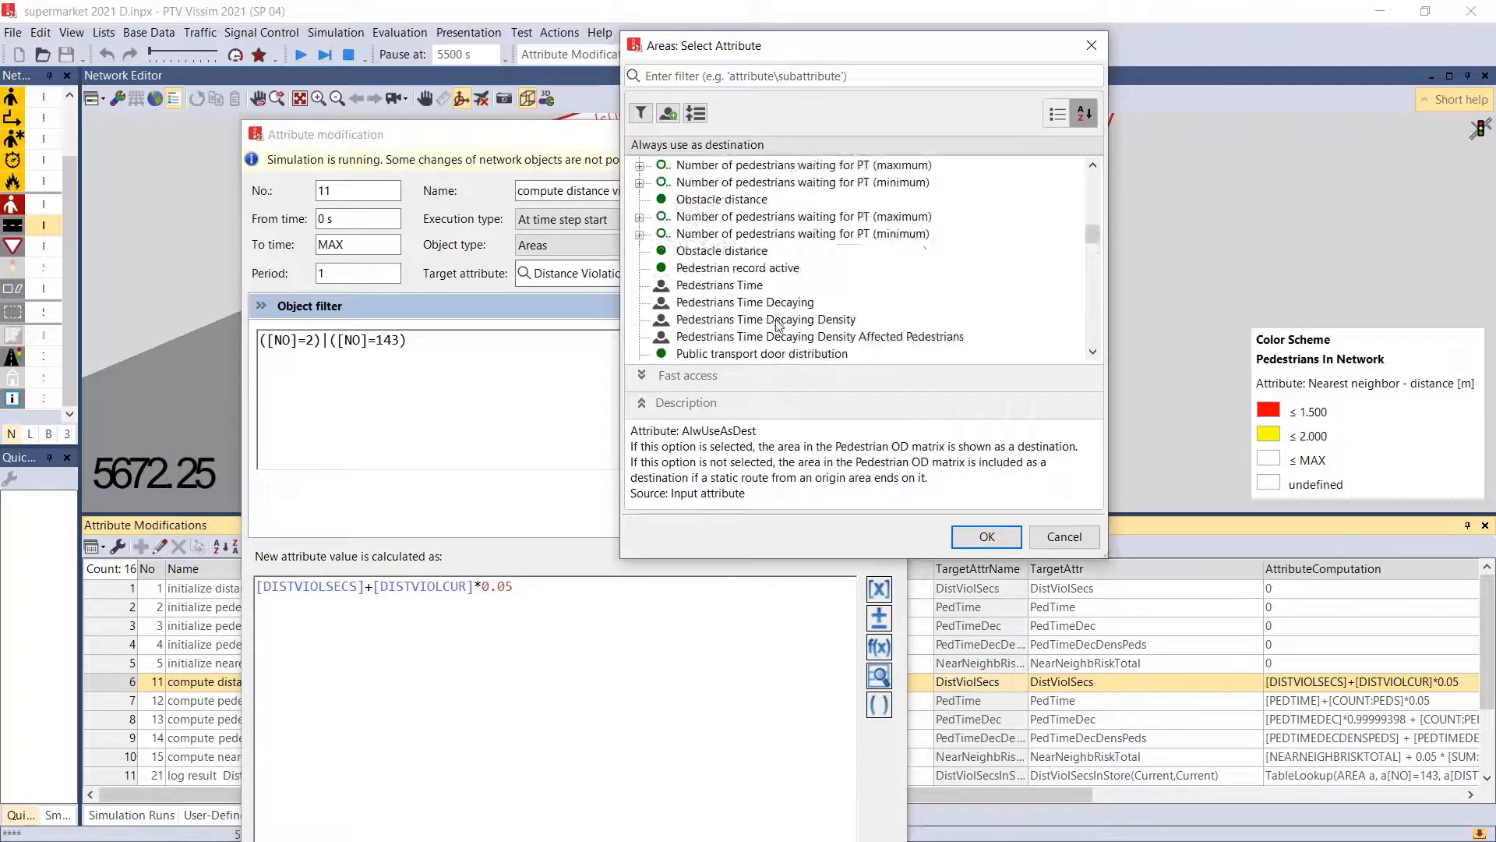
{"action": "scroll", "coordinate": [776, 325], "scroll_direction": "up", "scroll_amount": 5}
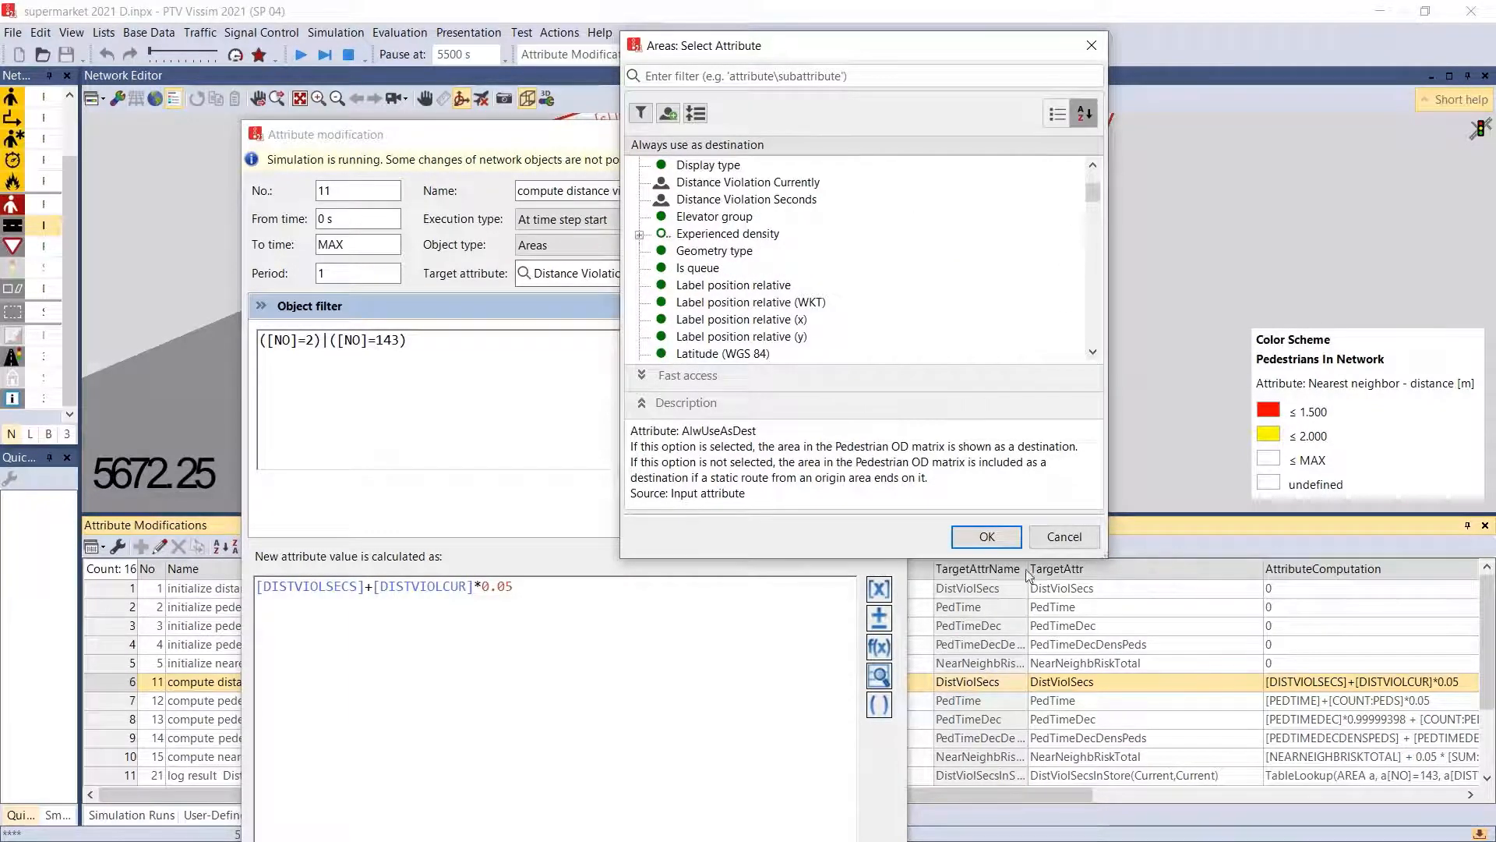
{"action": "left_click", "coordinate": [987, 537]}
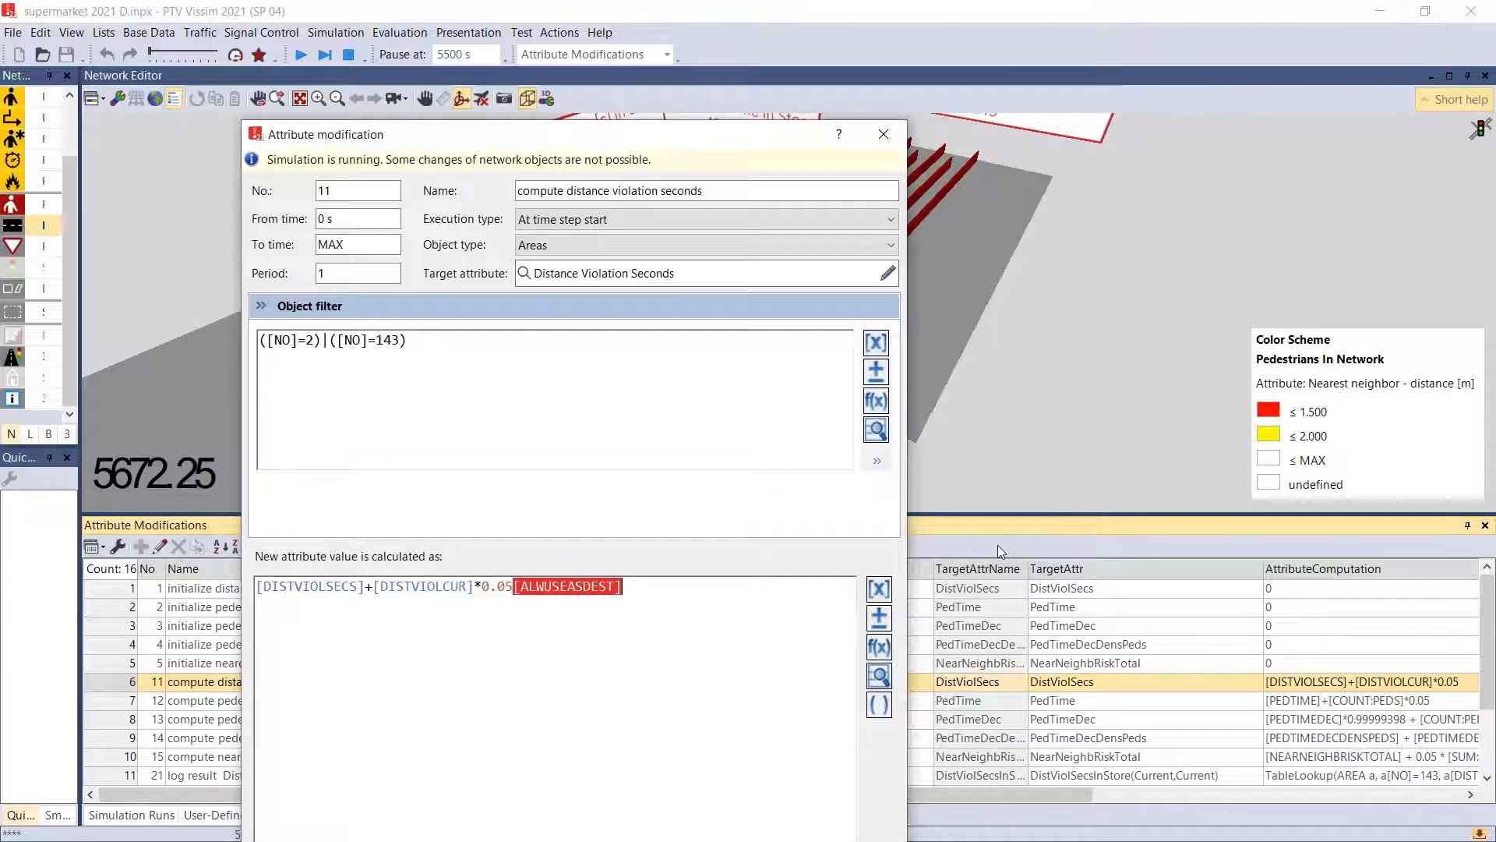
- Cancel a newly started table lookup insertion and delete the appended ALWUSEASDEST operand from the formula
{"action": "left_click", "coordinate": [881, 680]}
{"action": "left_click", "coordinate": [775, 603]}
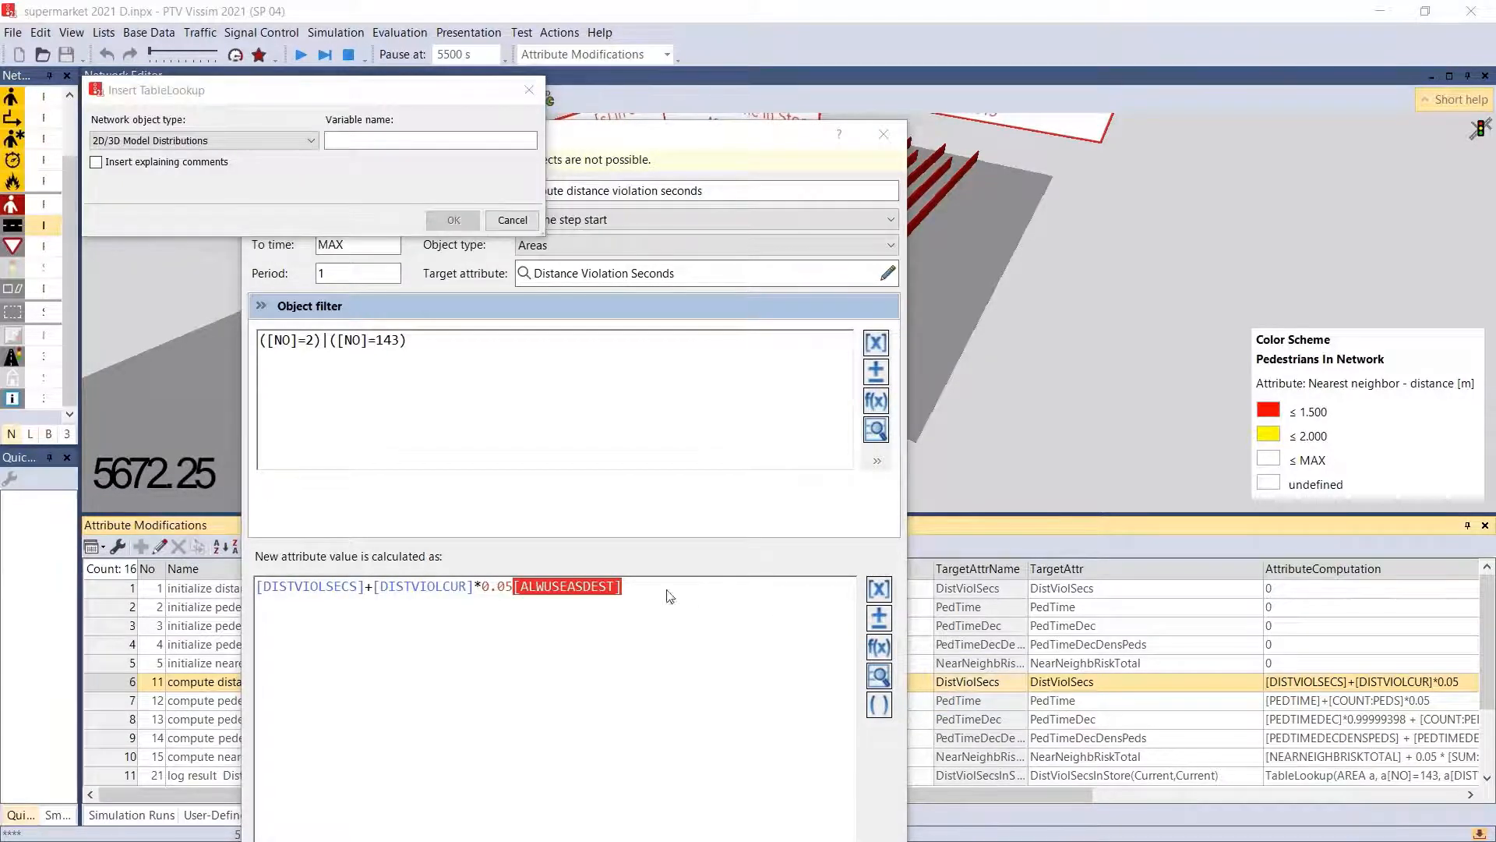
{"action": "left_click", "coordinate": [512, 220]}
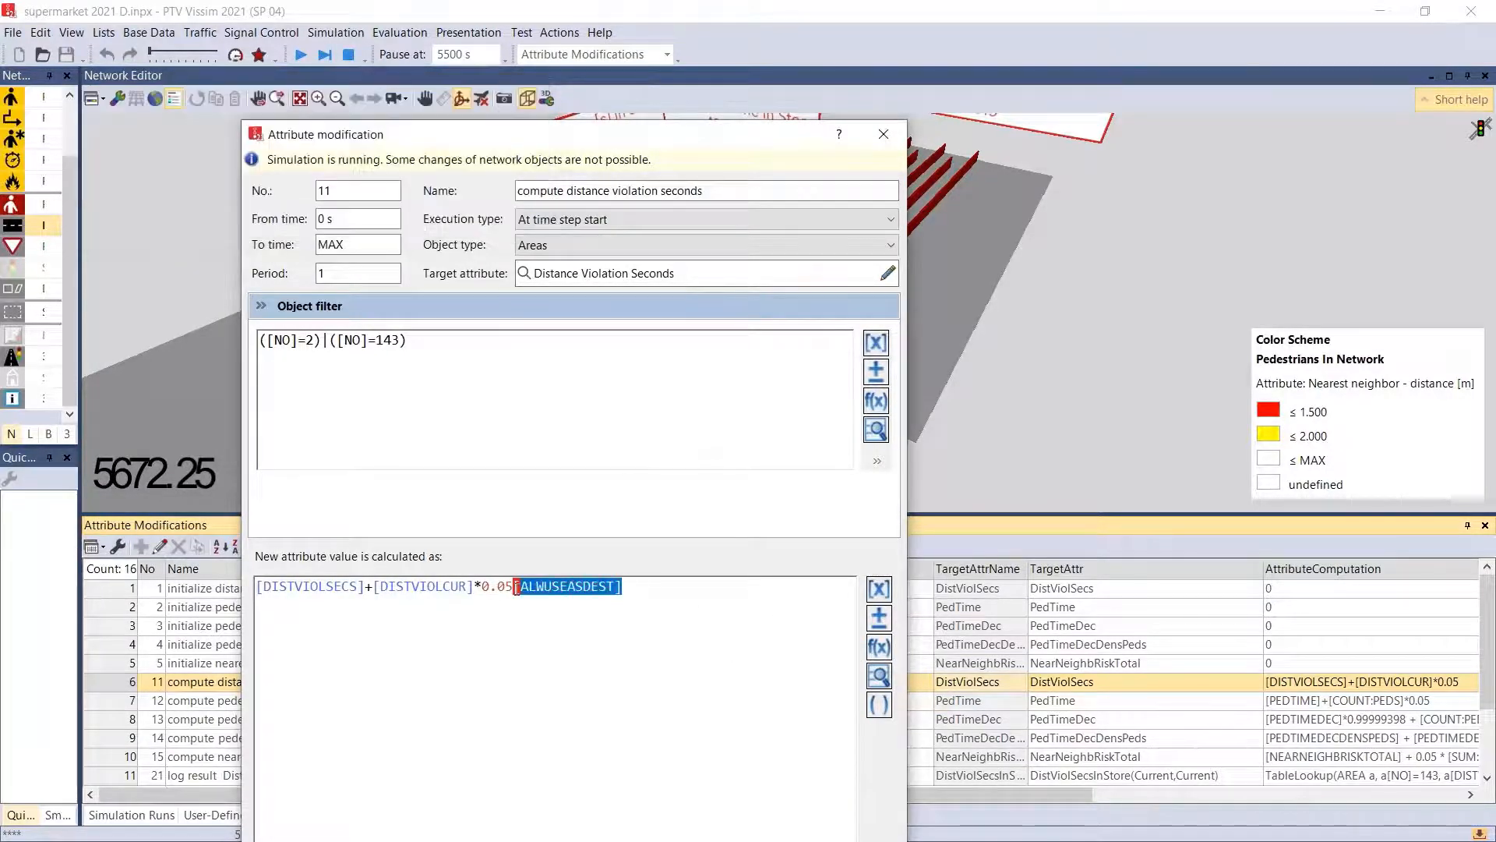
{"action": "left_click_drag", "start_coordinate": [516, 588], "coordinate": [519, 589]}
{"action": "key", "text": "Delete"}
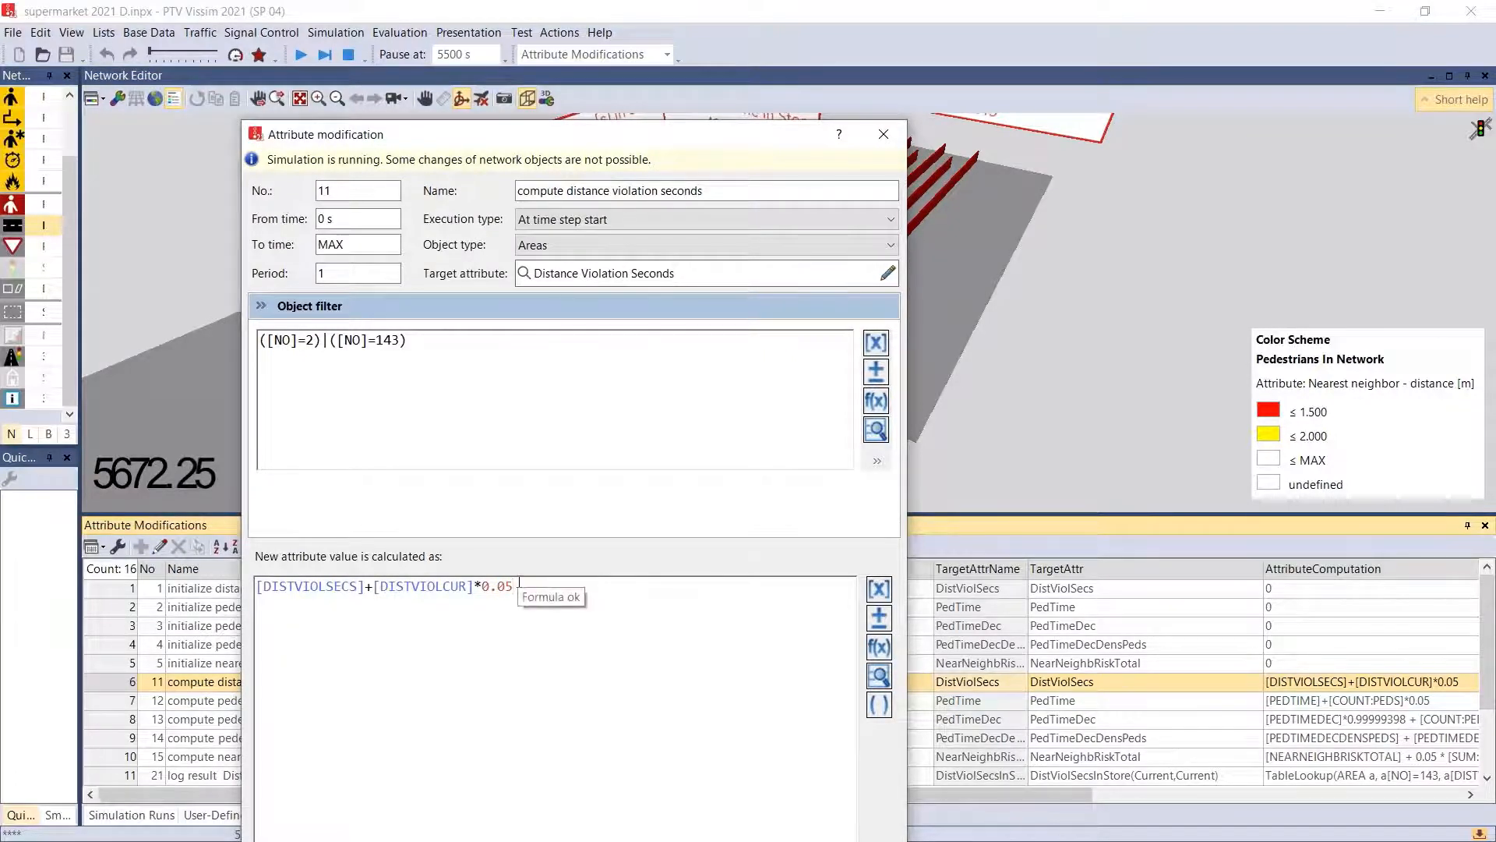
- Examine the network object types offered for inserting a TableLookup, and cancel the insertion
{"action": "left_click", "coordinate": [879, 676]}
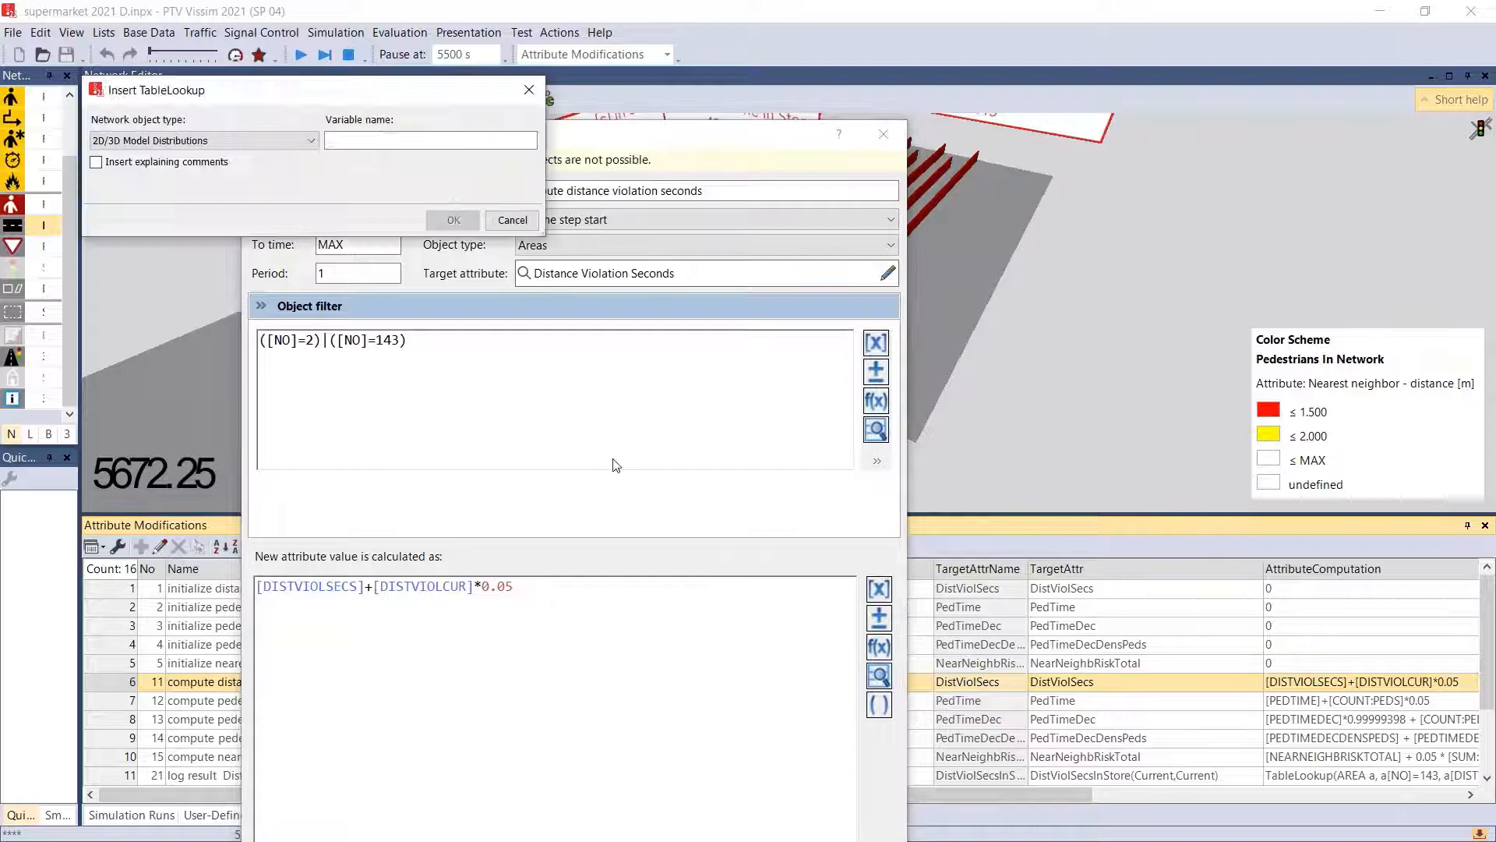
{"action": "left_click", "coordinate": [236, 140]}
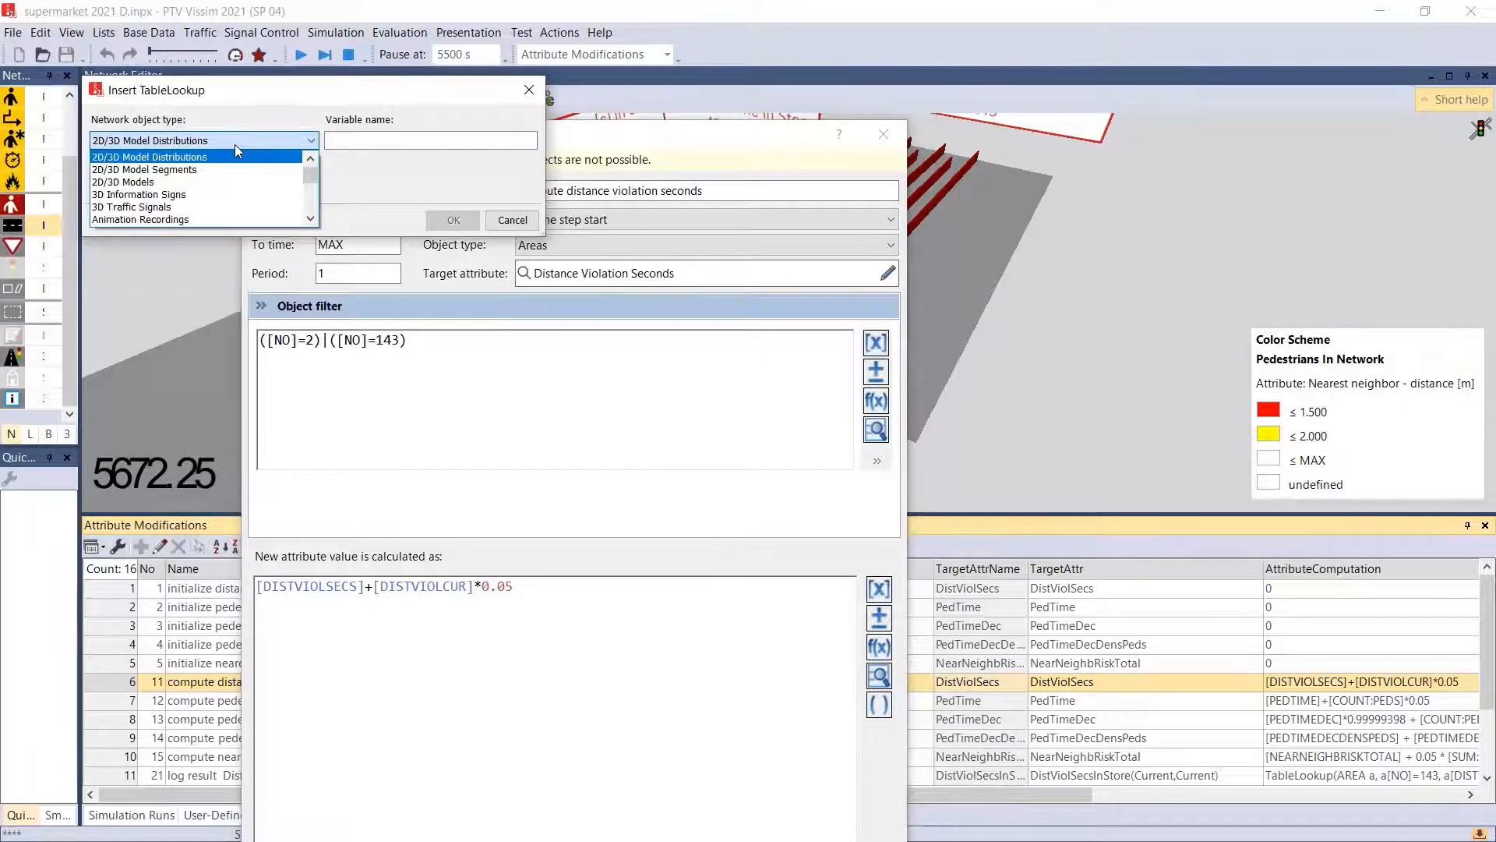
{"action": "scroll", "coordinate": [242, 175], "scroll_direction": "down", "scroll_amount": 1}
{"action": "scroll", "coordinate": [242, 176], "scroll_direction": "down", "scroll_amount": 2}
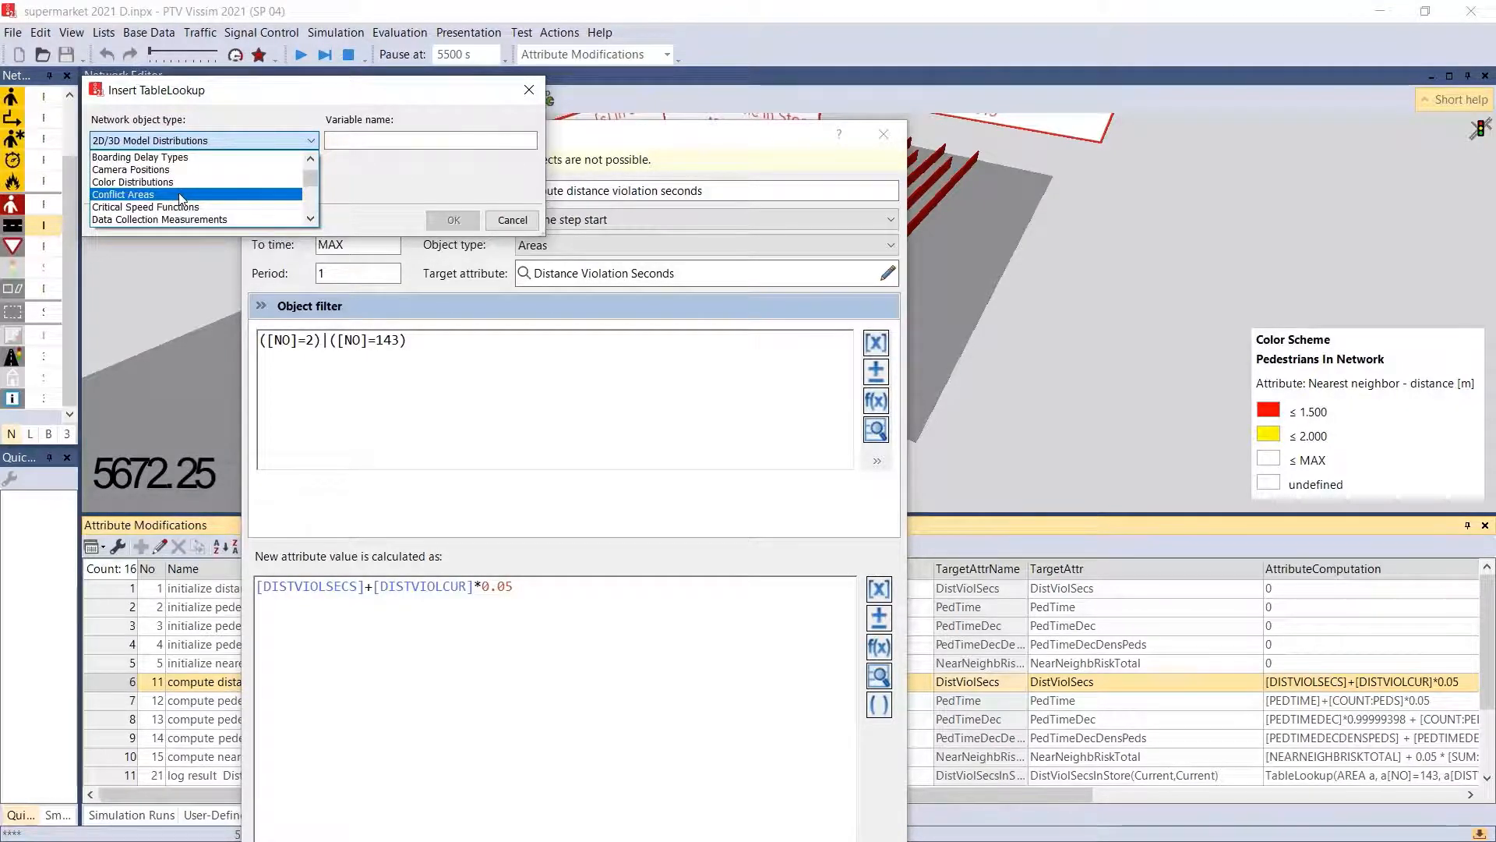
{"action": "scroll", "coordinate": [187, 201], "scroll_direction": "up", "scroll_amount": 4}
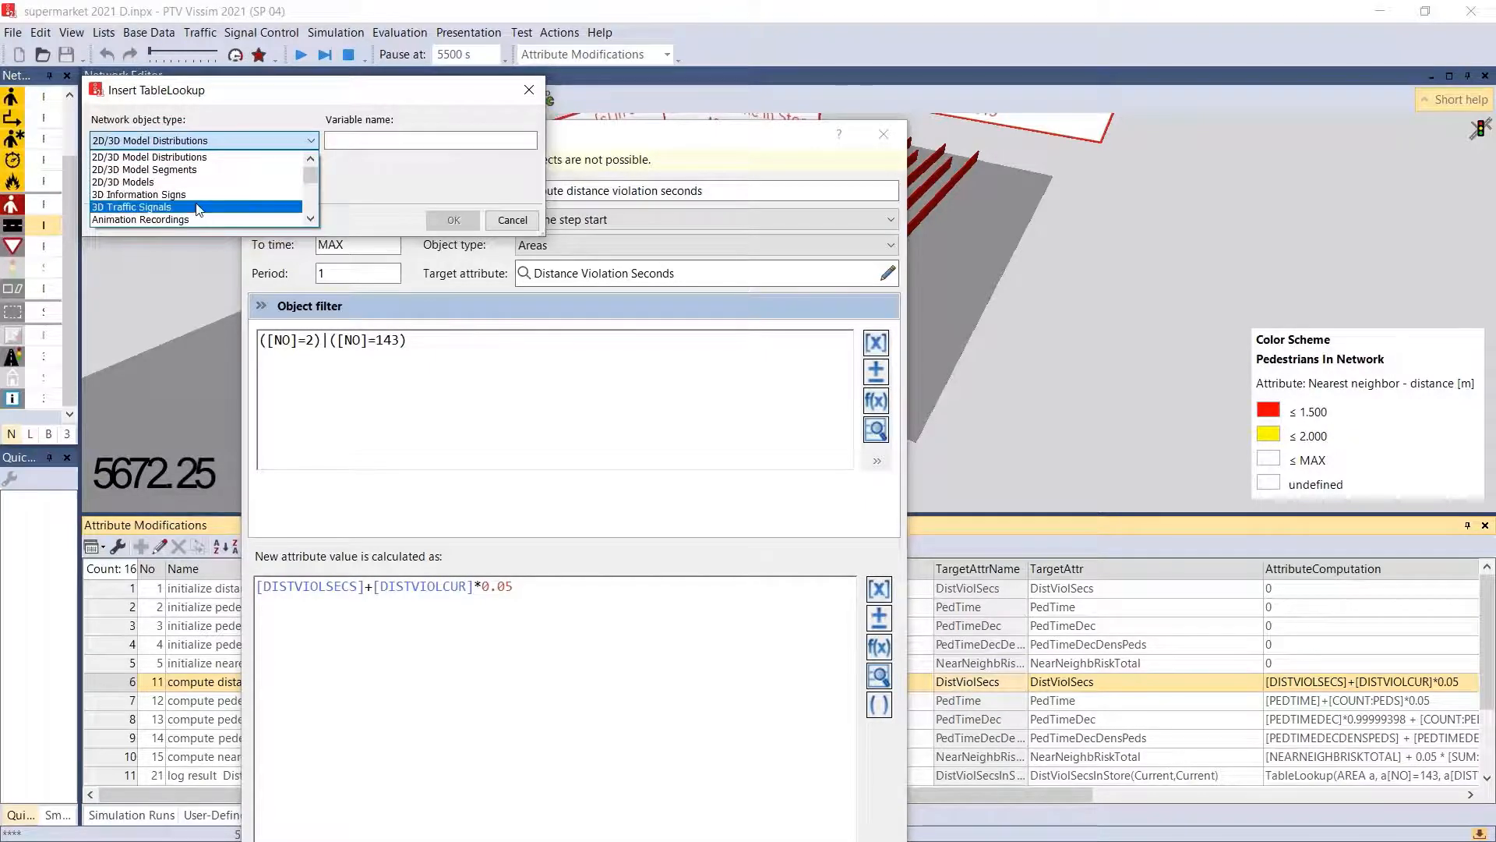
{"action": "left_click", "coordinate": [527, 93]}
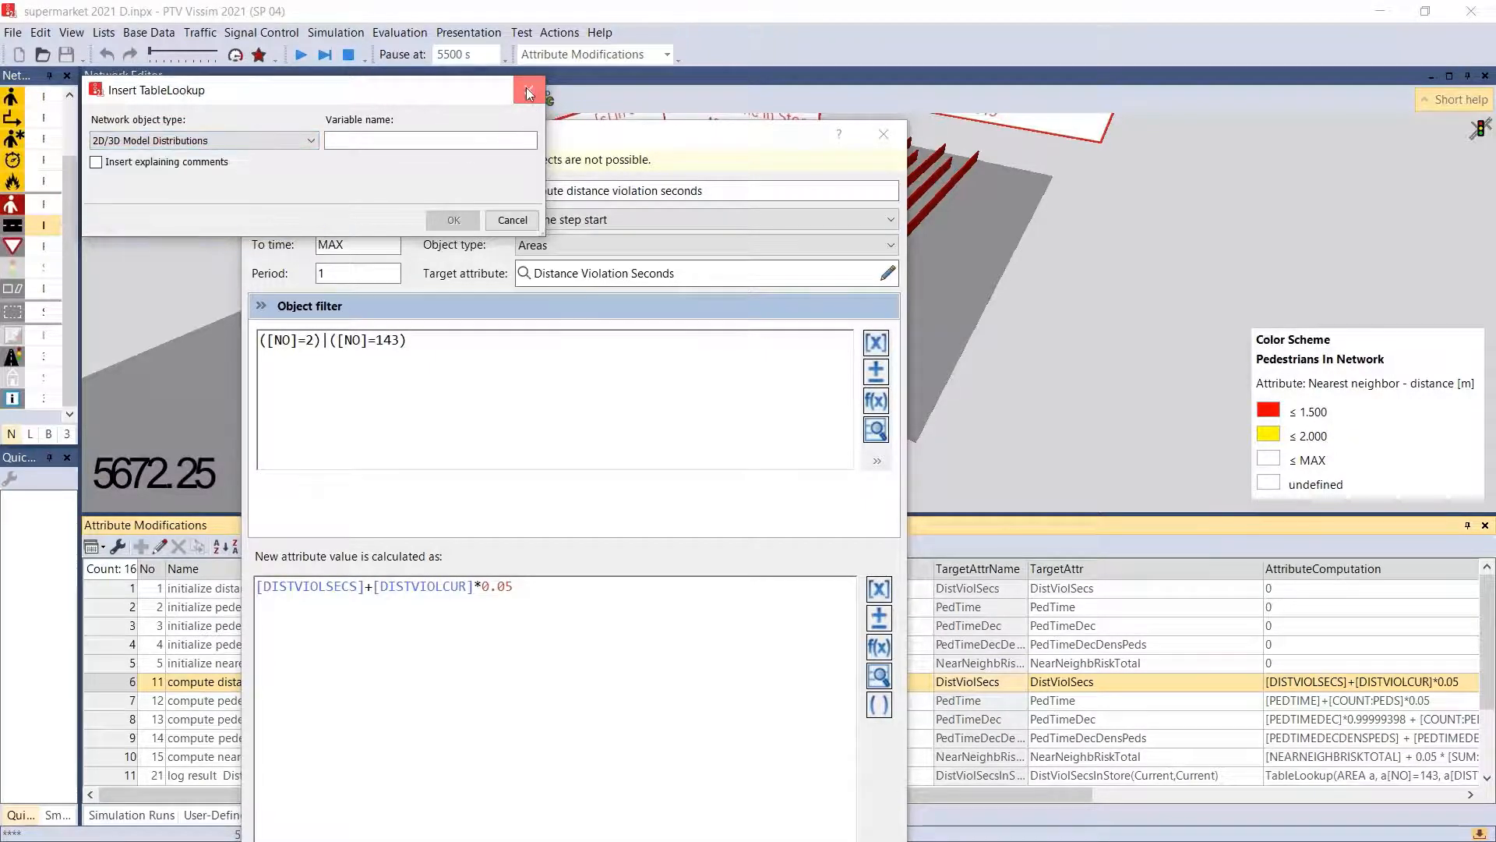
{"action": "left_click", "coordinate": [528, 93]}
- Try Parking Routing Decisions as the modification's object type, examine its selectable target attributes, and close the modification without saving
{"action": "left_click", "coordinate": [592, 245]}
{"action": "scroll", "coordinate": [620, 440], "scroll_direction": "down", "scroll_amount": 2}
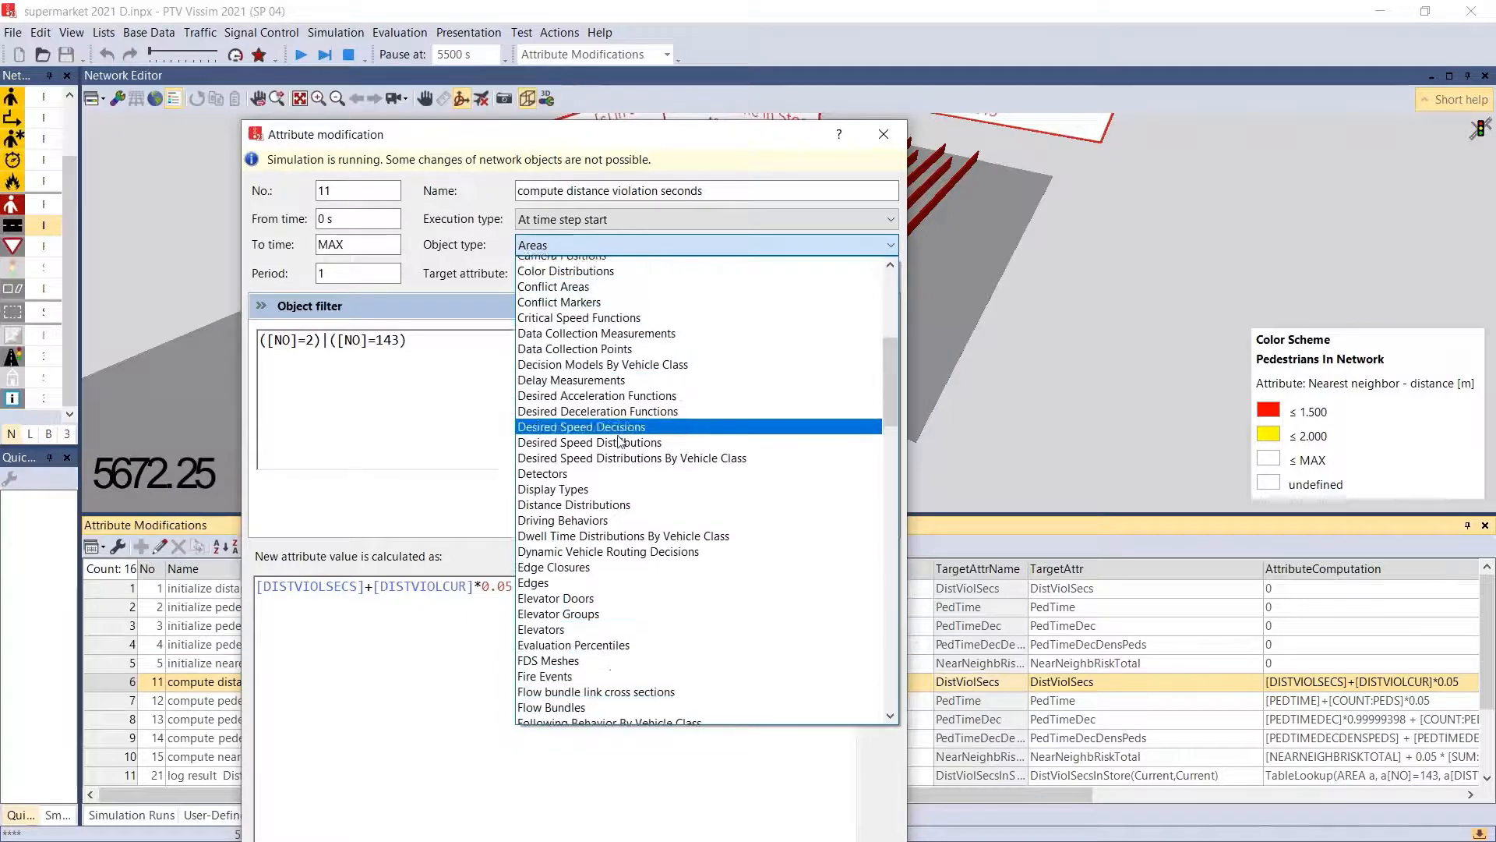
{"action": "scroll", "coordinate": [791, 487], "scroll_direction": "down", "scroll_amount": 15}
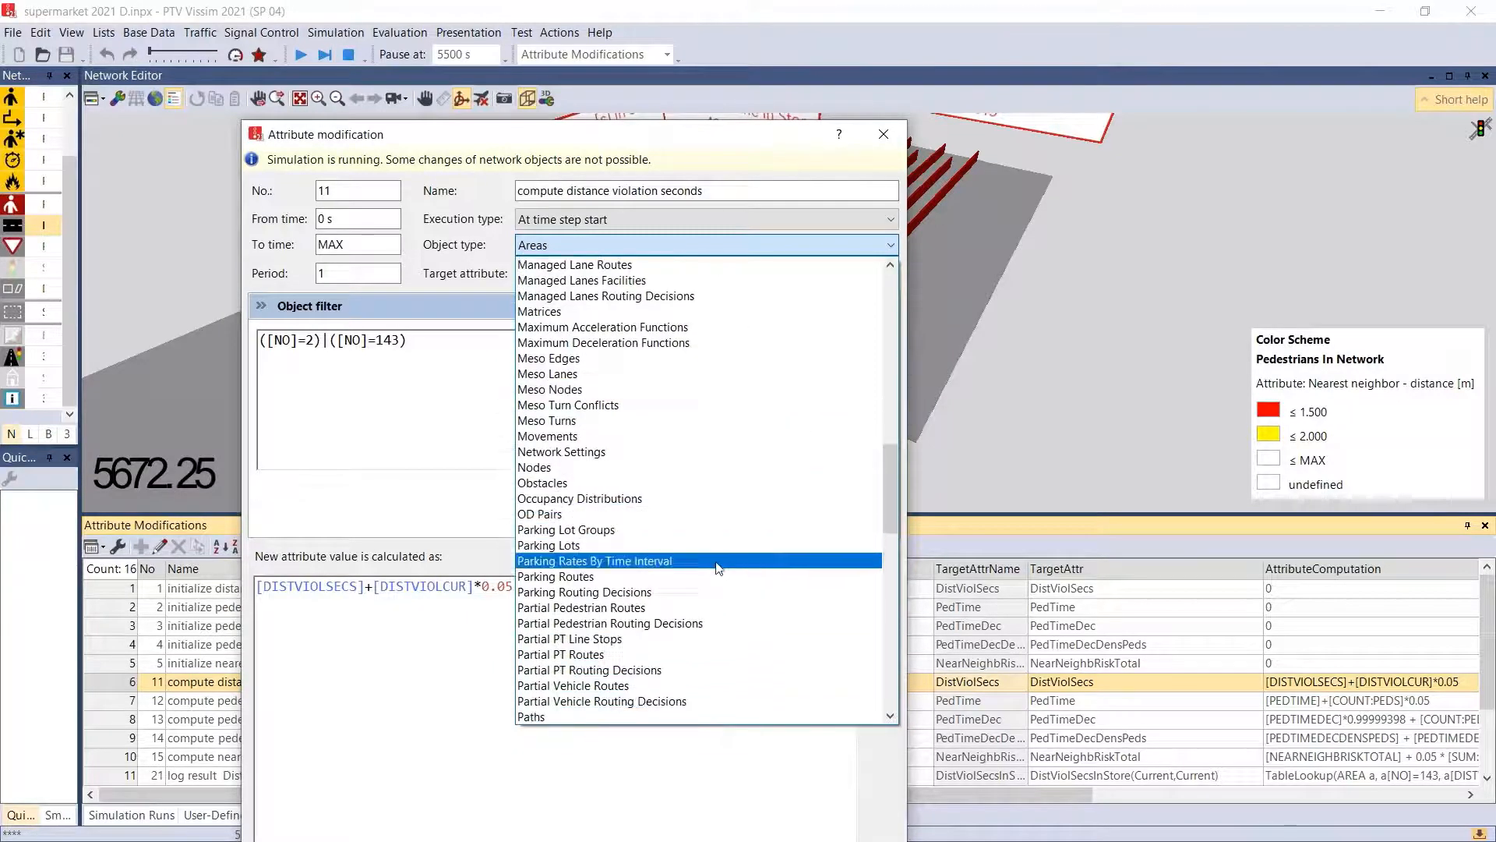
{"action": "left_click", "coordinate": [717, 592]}
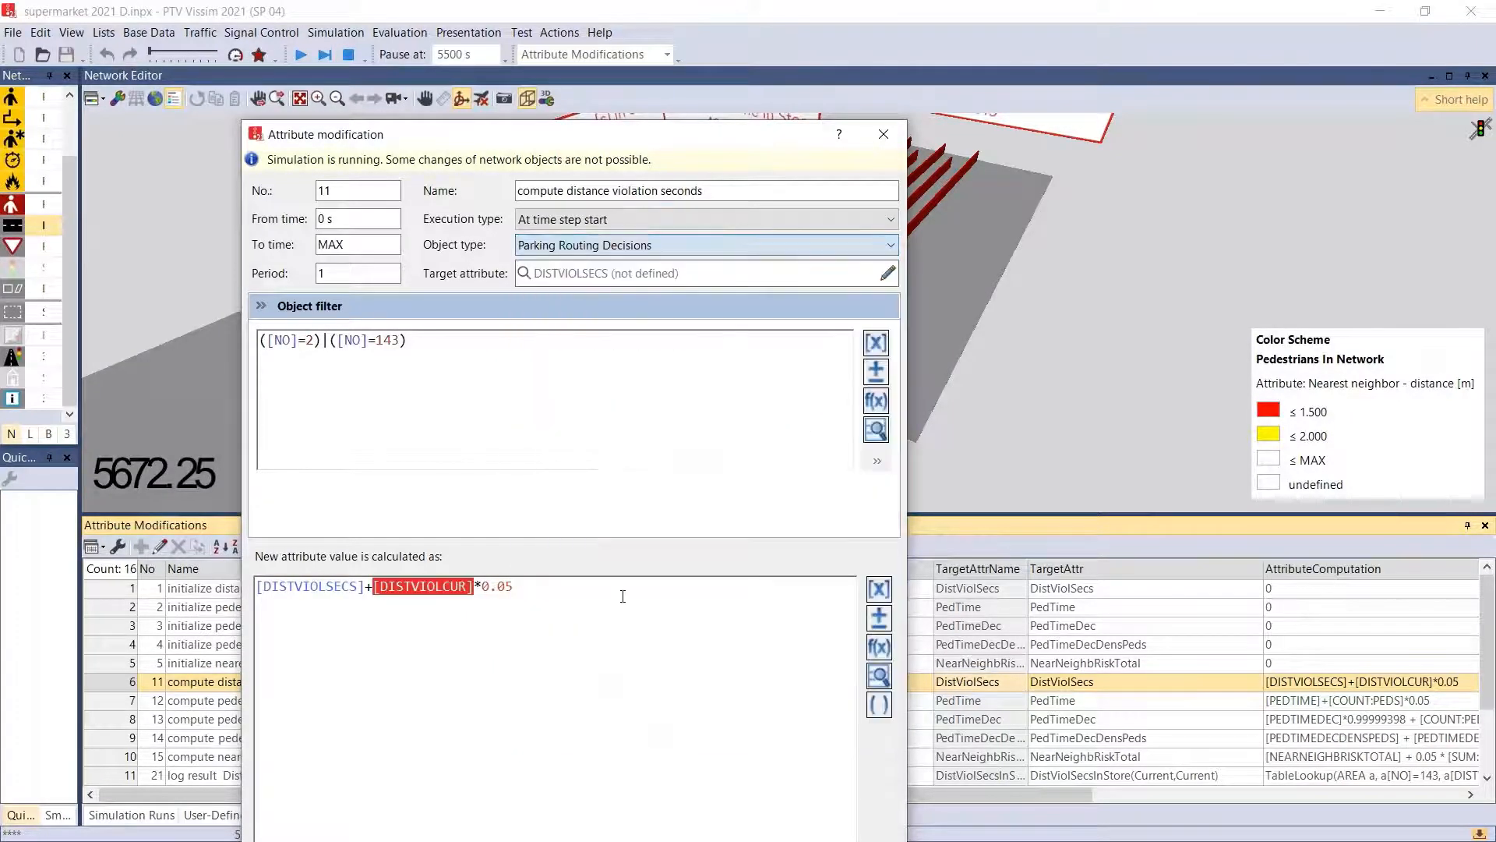
{"action": "left_click", "coordinate": [889, 274]}
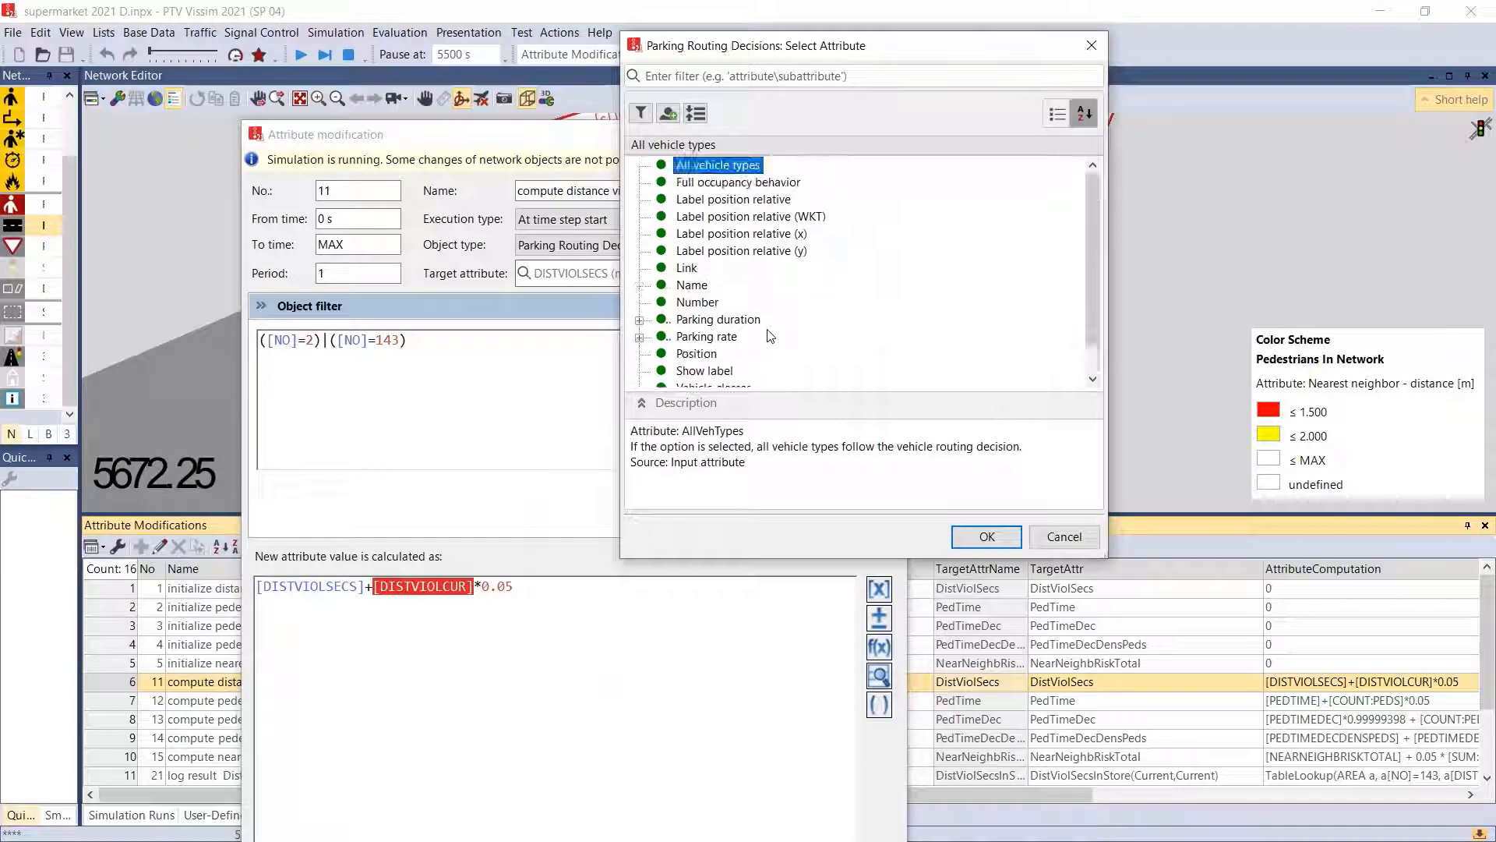
{"action": "left_click", "coordinate": [996, 535]}
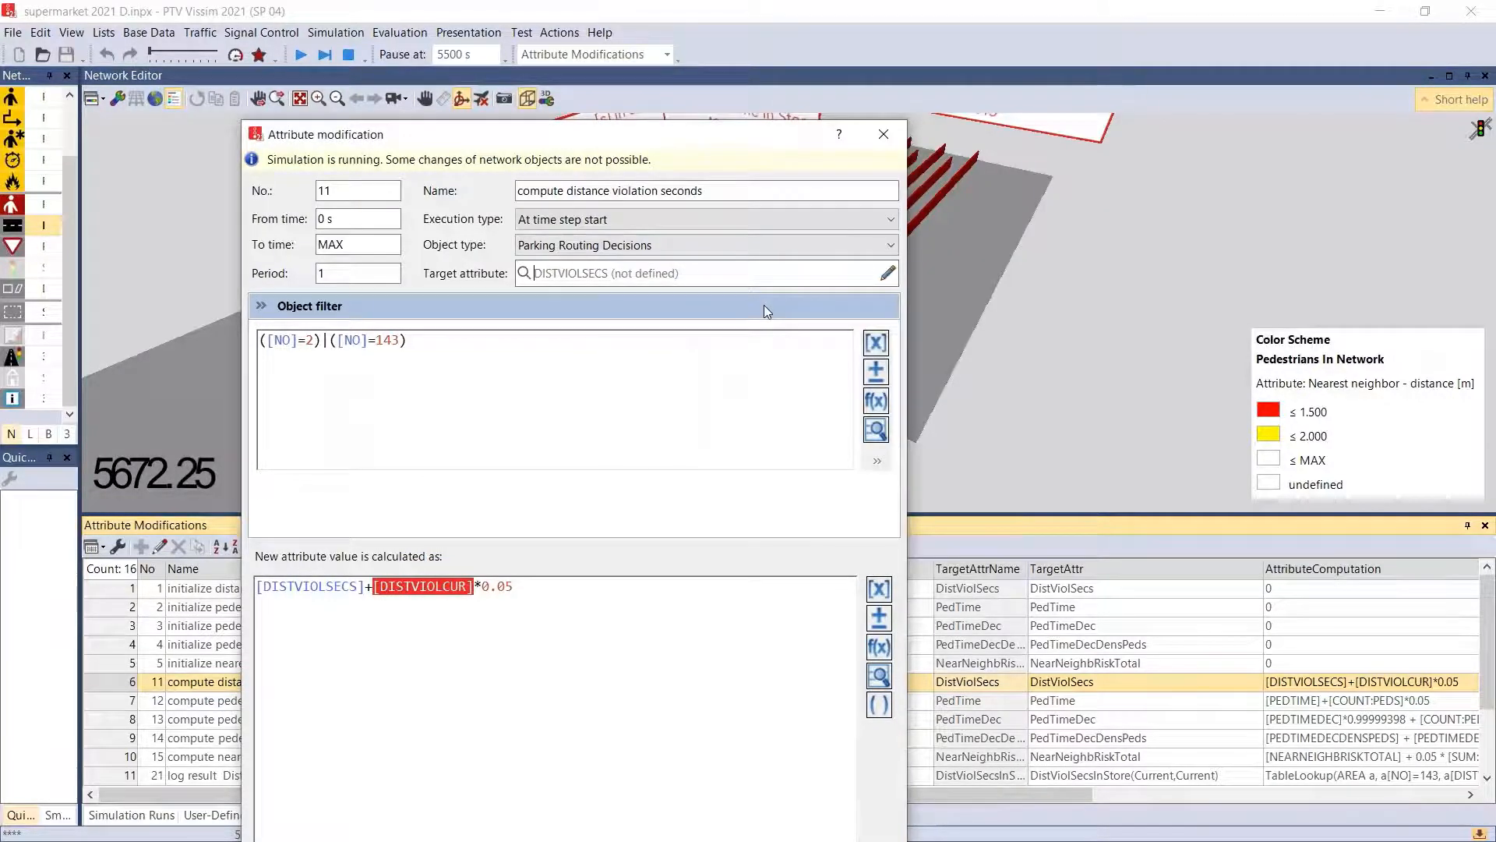
{"action": "left_click", "coordinate": [884, 134]}
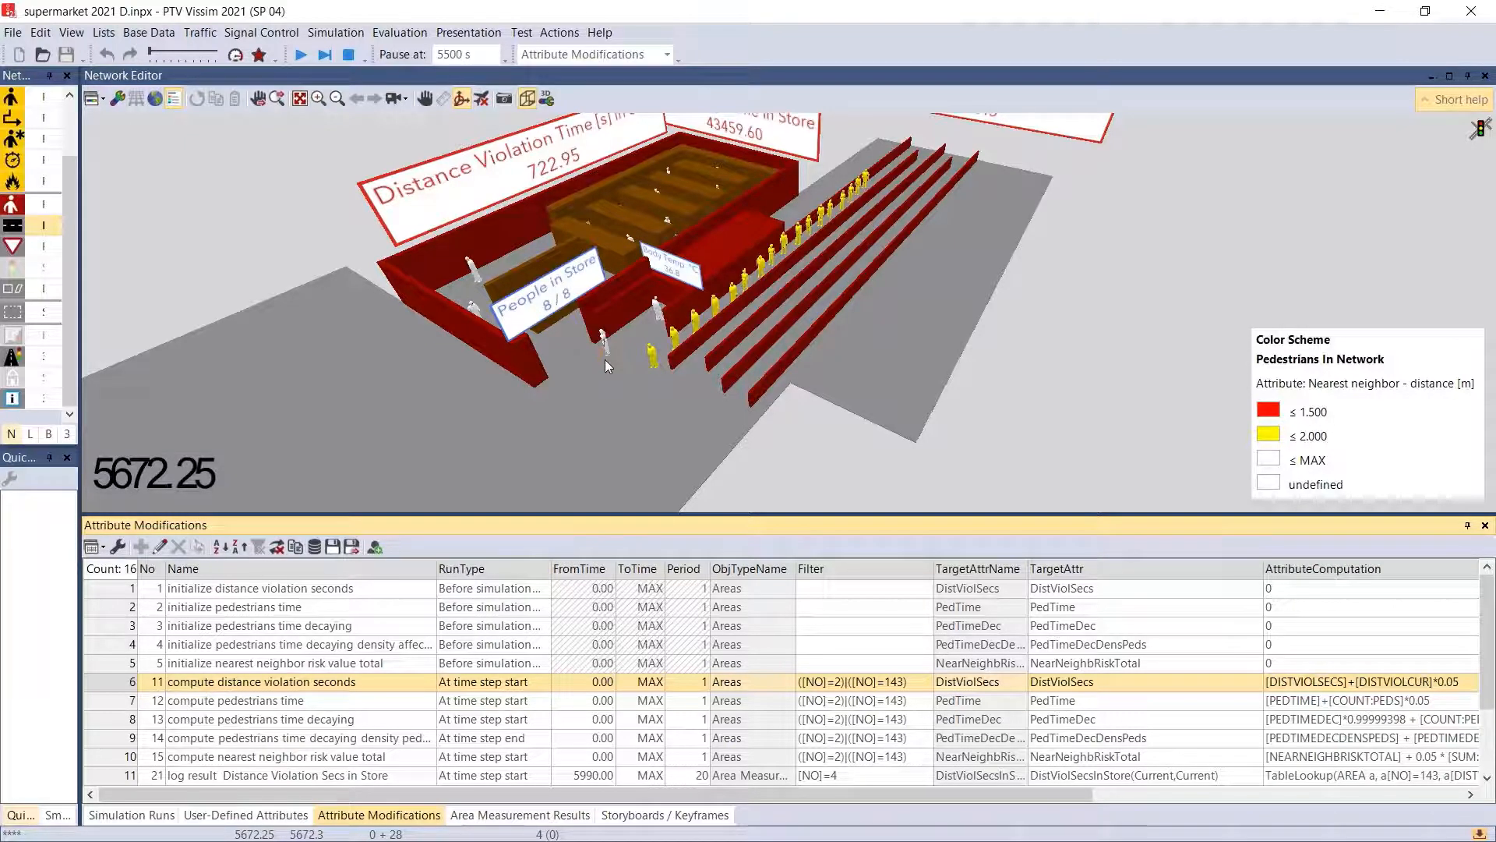
- Enlarge the attribute modifications list and open "log result Distance Violation Secs in Store" with its object filter expanded
{"action": "left_click_drag", "start_coordinate": [204, 513], "coordinate": [205, 257]}
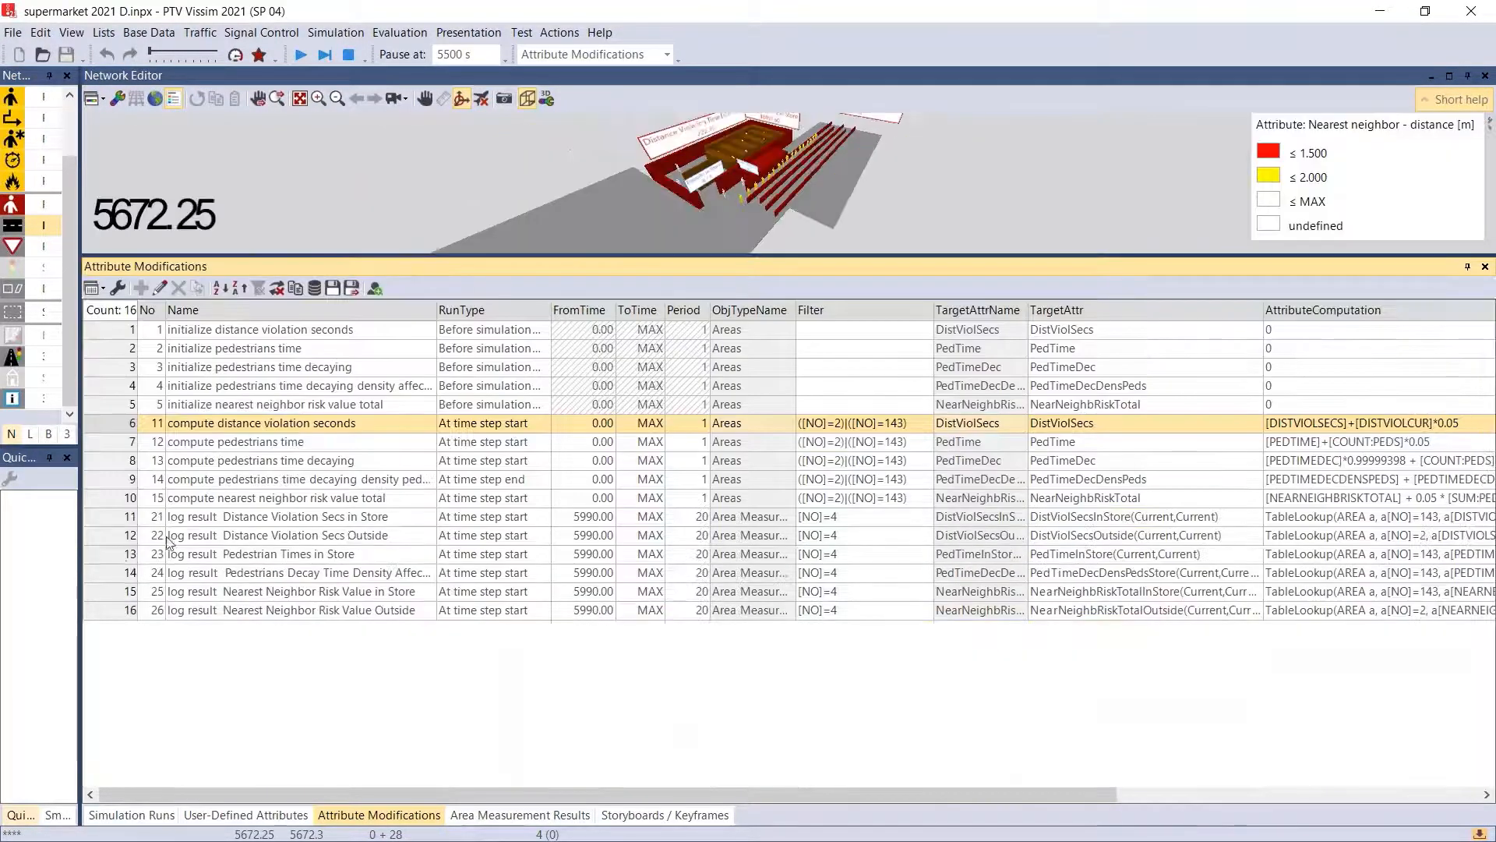
{"action": "double_click", "coordinate": [106, 520]}
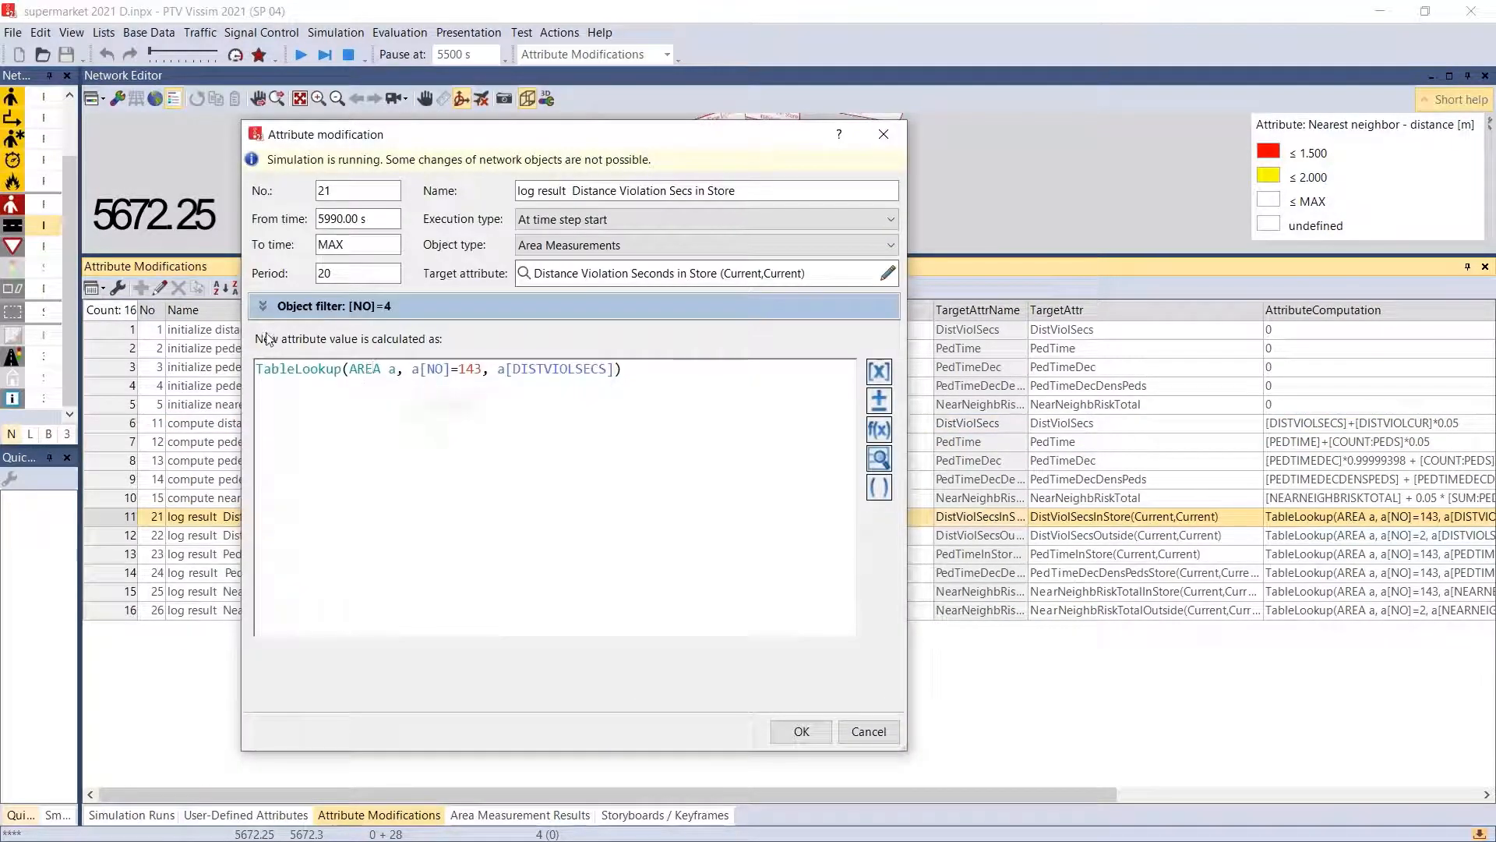
{"action": "left_click", "coordinate": [263, 305]}
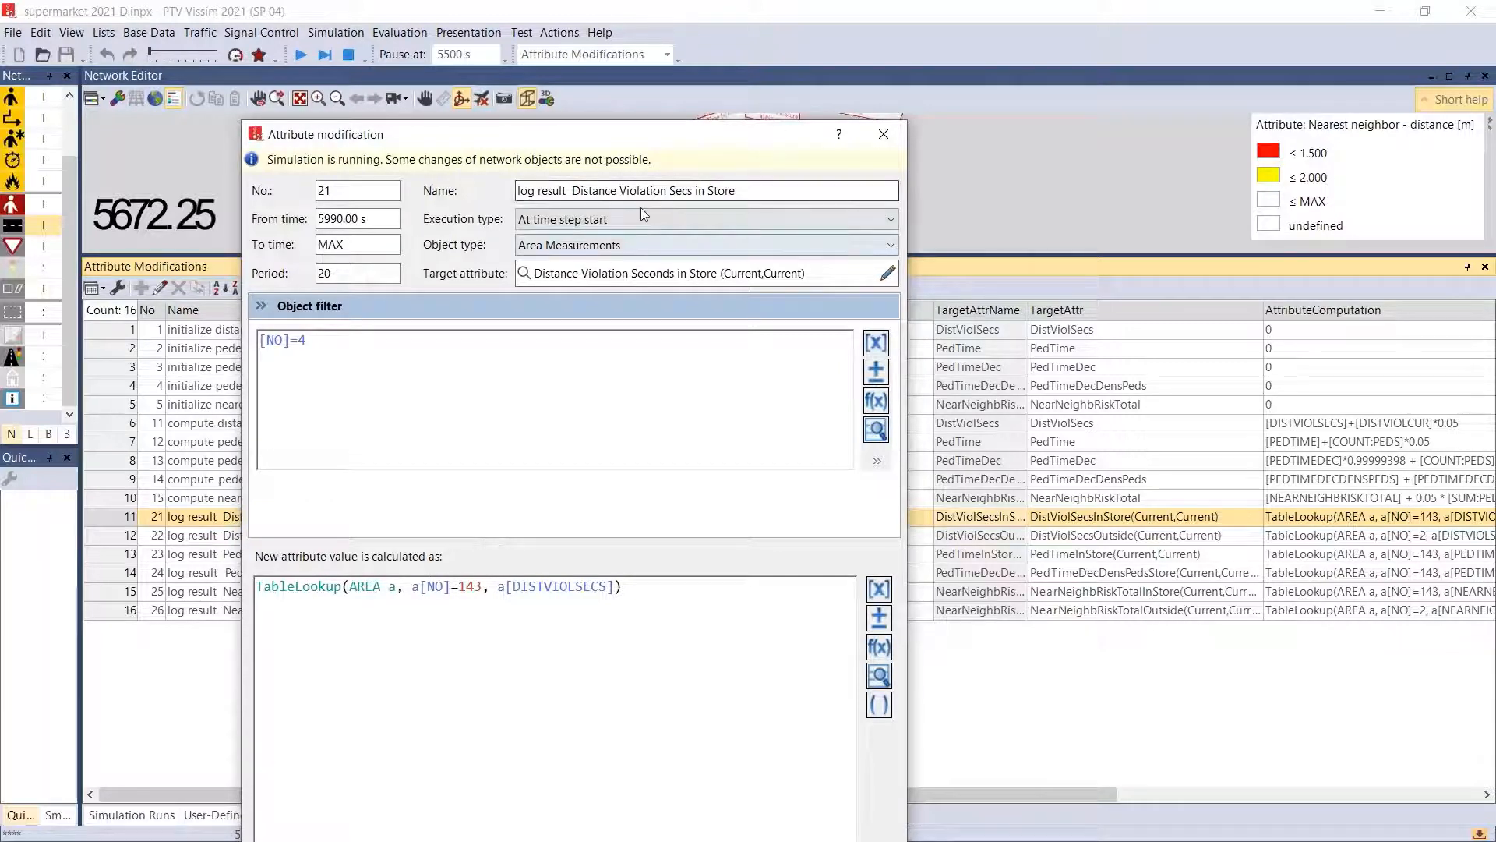
- Examine the modification's name, the area 143 and DISTVIOLSECS terms of its TableLookup formula, and its target attribute, and close it without changes
{"action": "left_click_drag", "start_coordinate": [742, 194], "coordinate": [670, 192]}
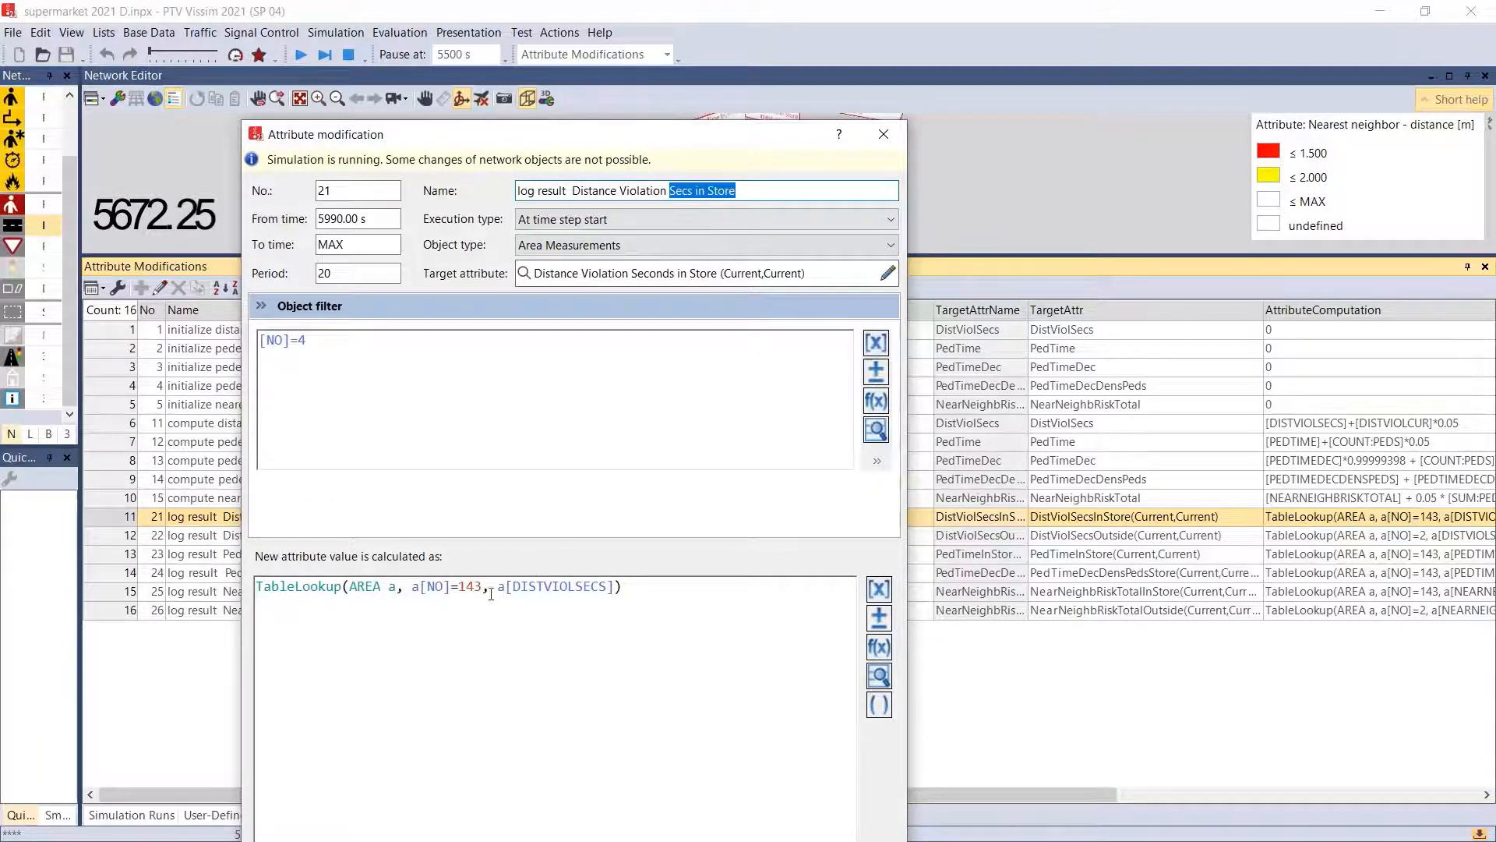
{"action": "left_click_drag", "start_coordinate": [483, 587], "coordinate": [459, 586]}
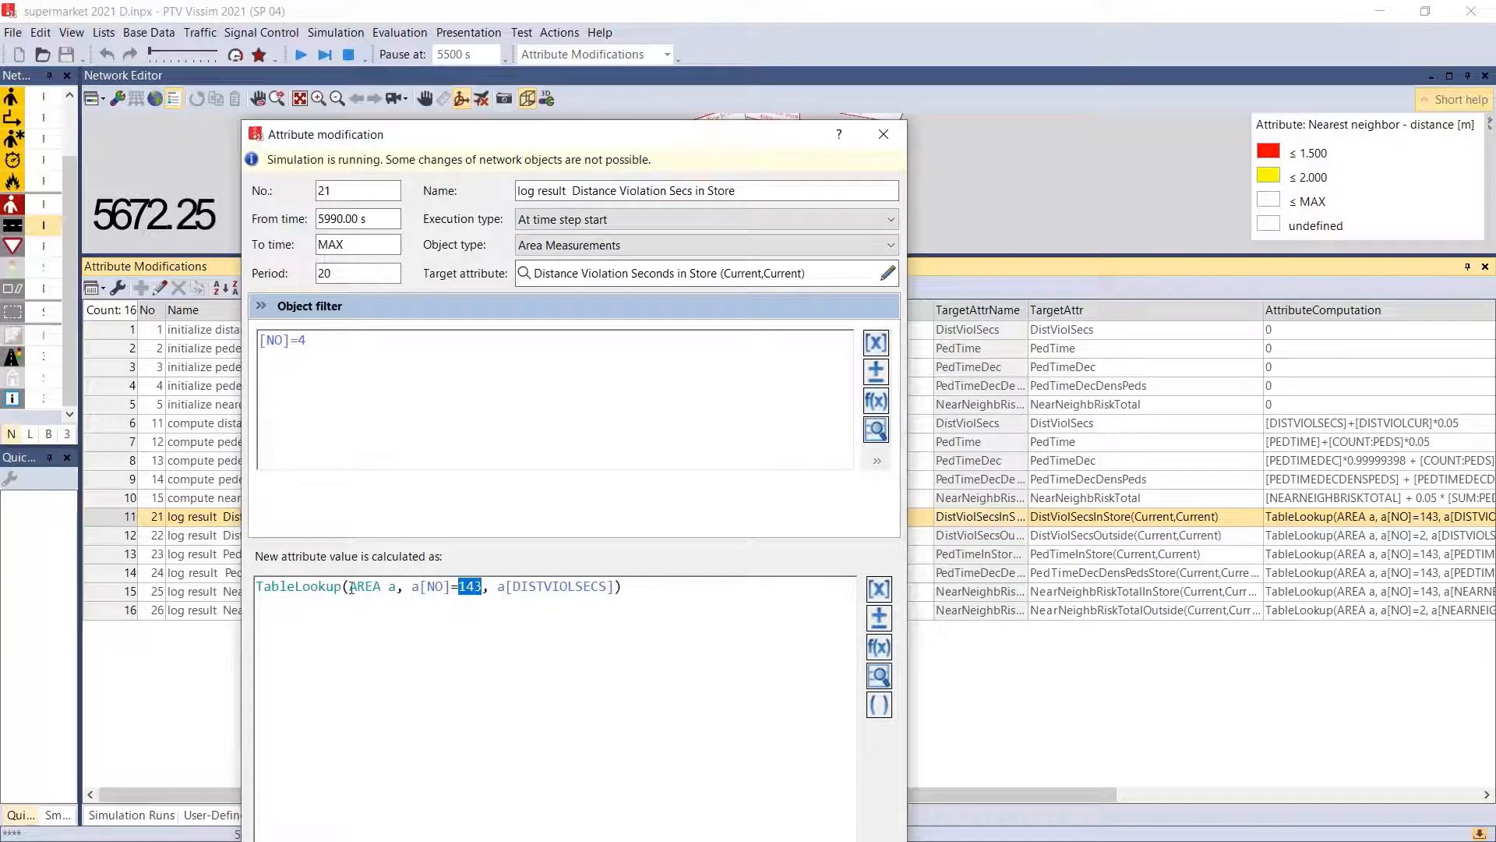
{"action": "left_click_drag", "start_coordinate": [352, 589], "coordinate": [397, 589]}
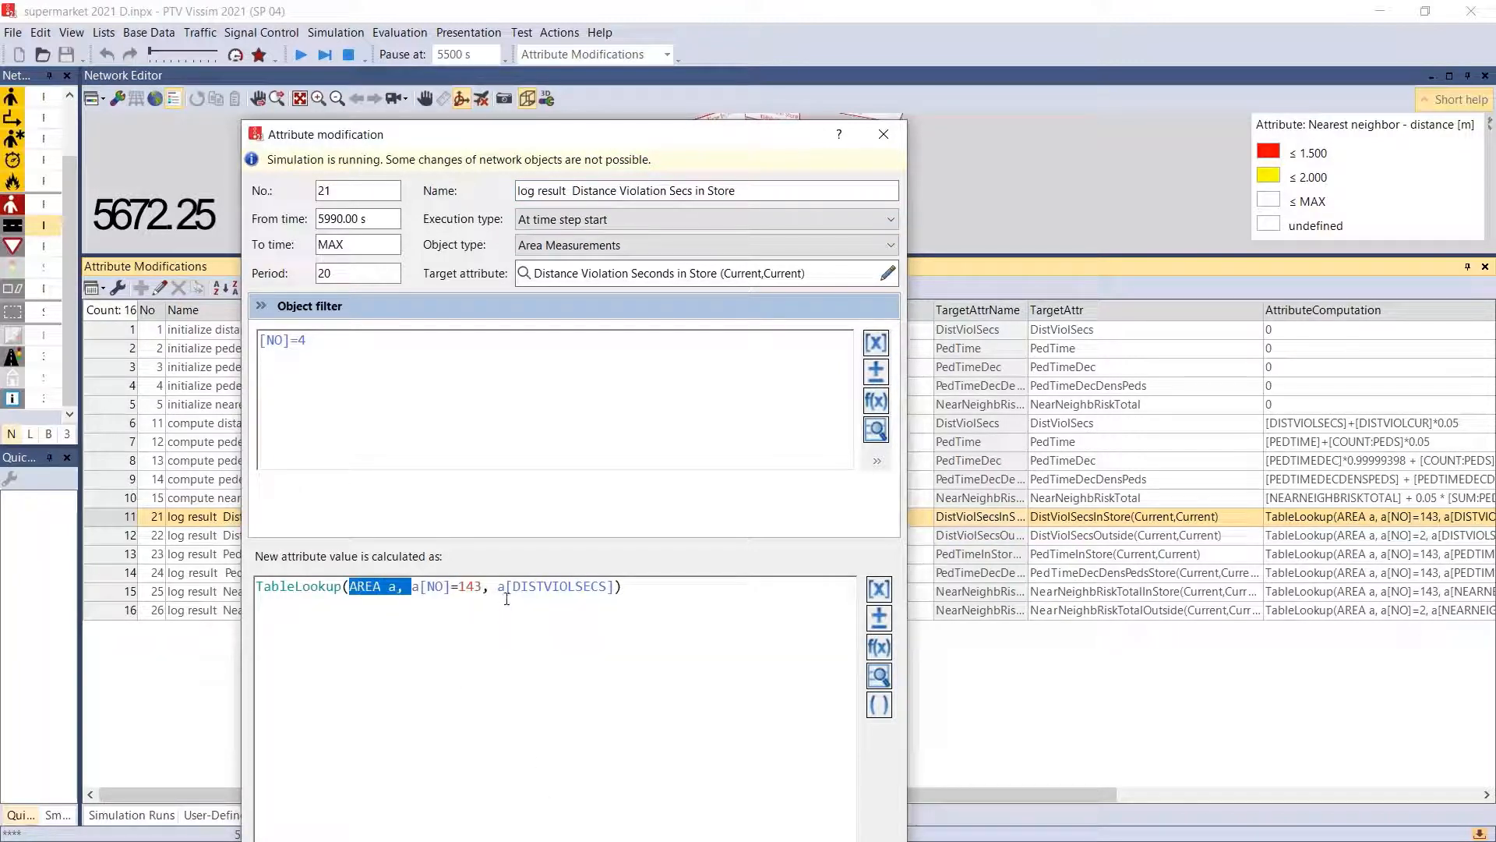
{"action": "left_click_drag", "start_coordinate": [512, 586], "coordinate": [610, 586]}
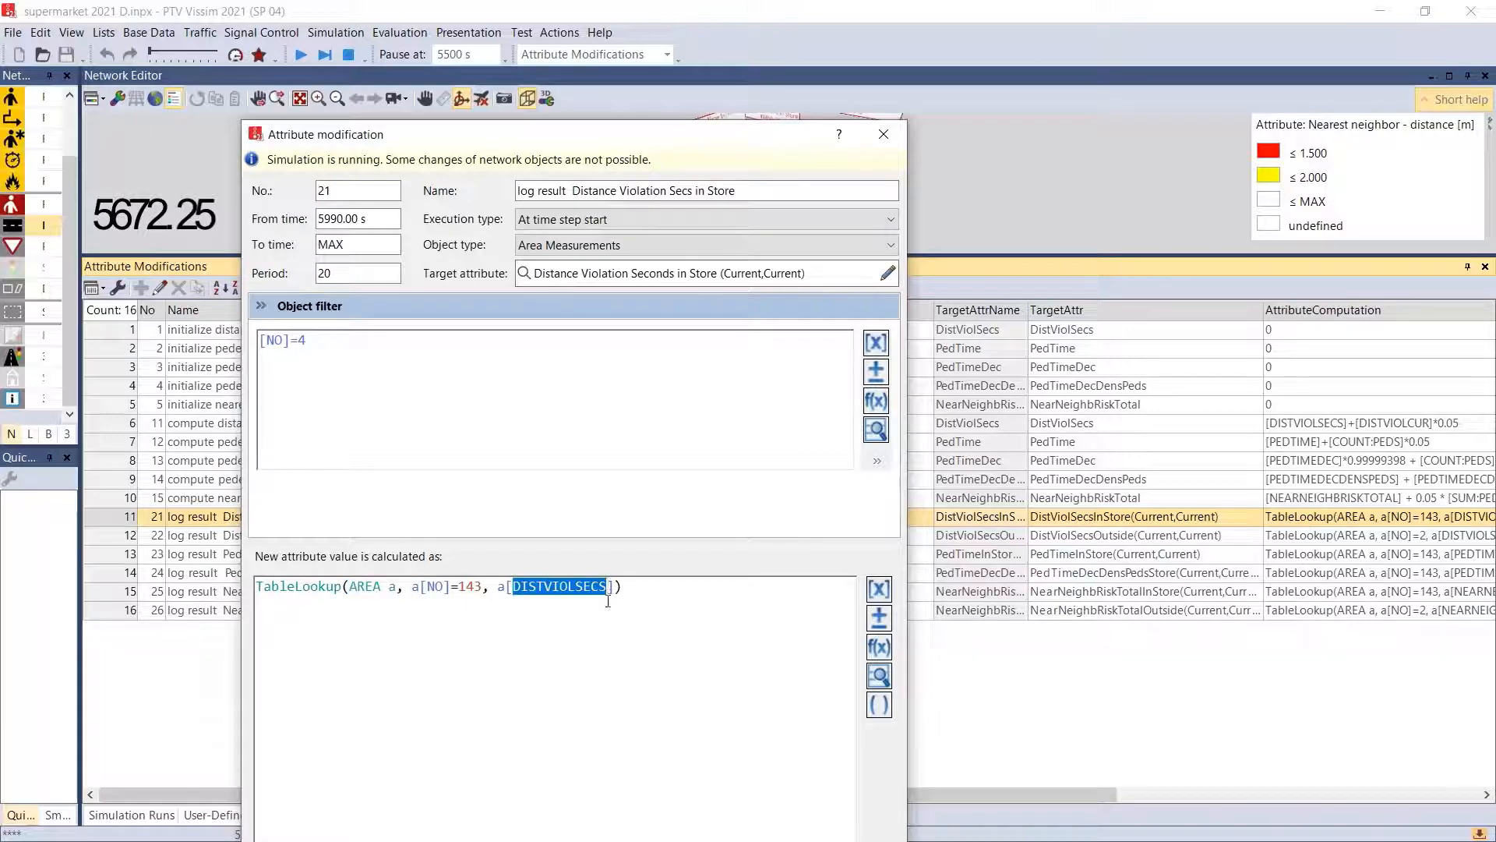
{"action": "left_click", "coordinate": [630, 271]}
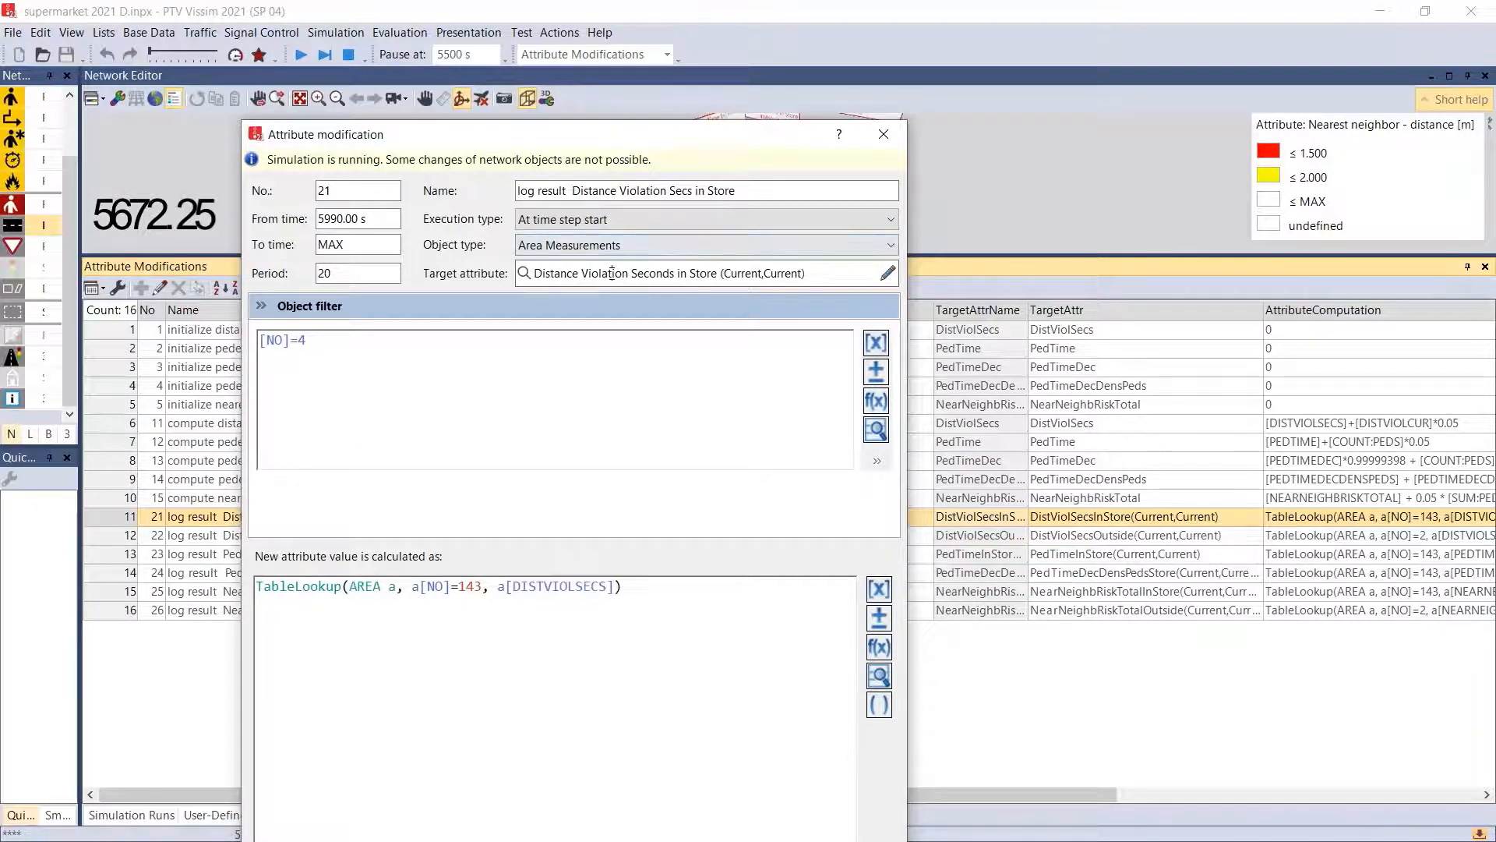
{"action": "left_click", "coordinate": [886, 136]}
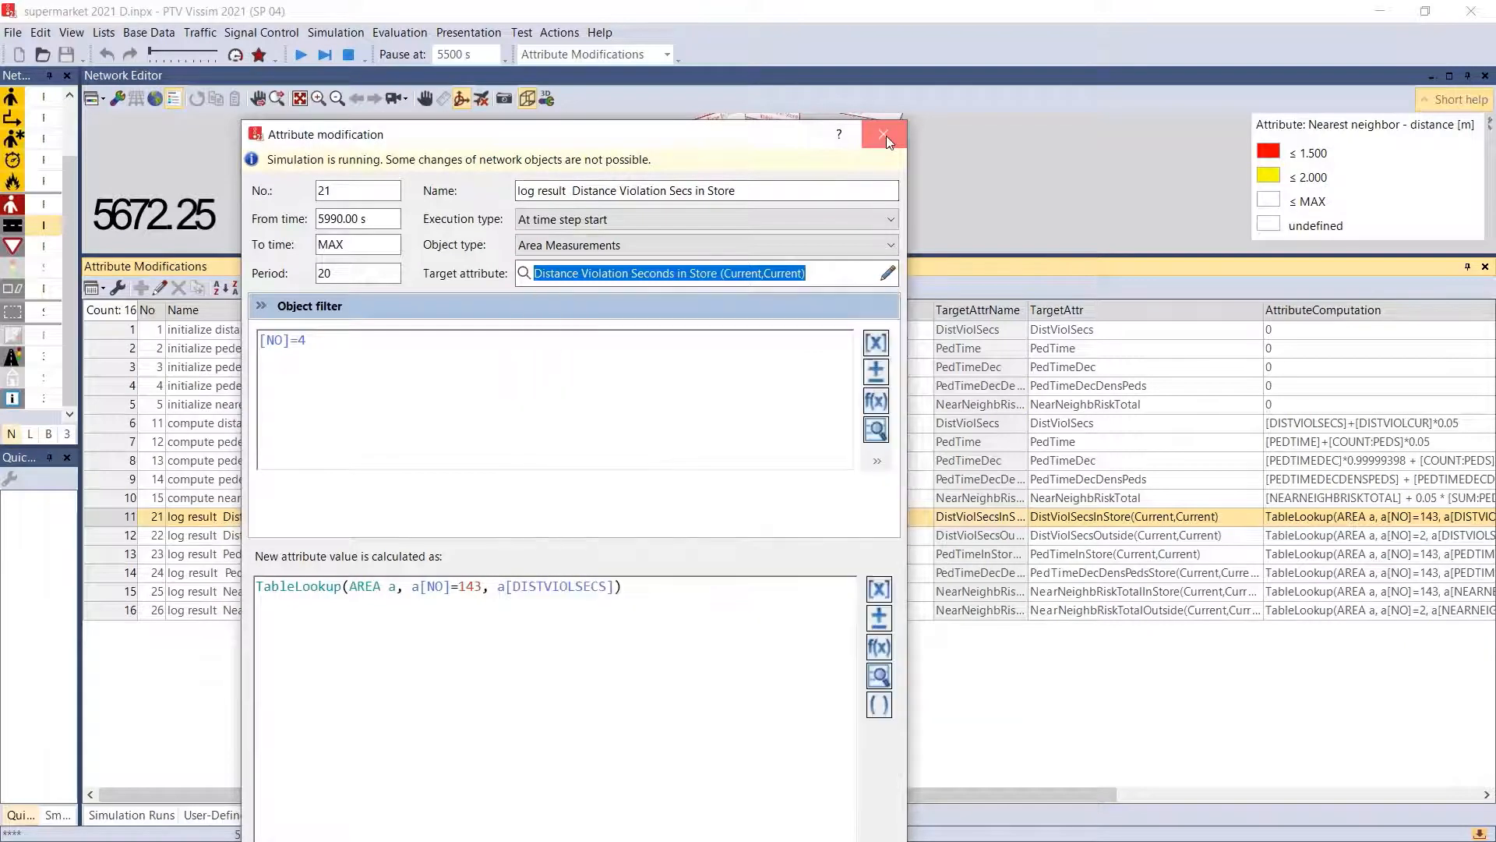
{"action": "left_click", "coordinate": [886, 136]}
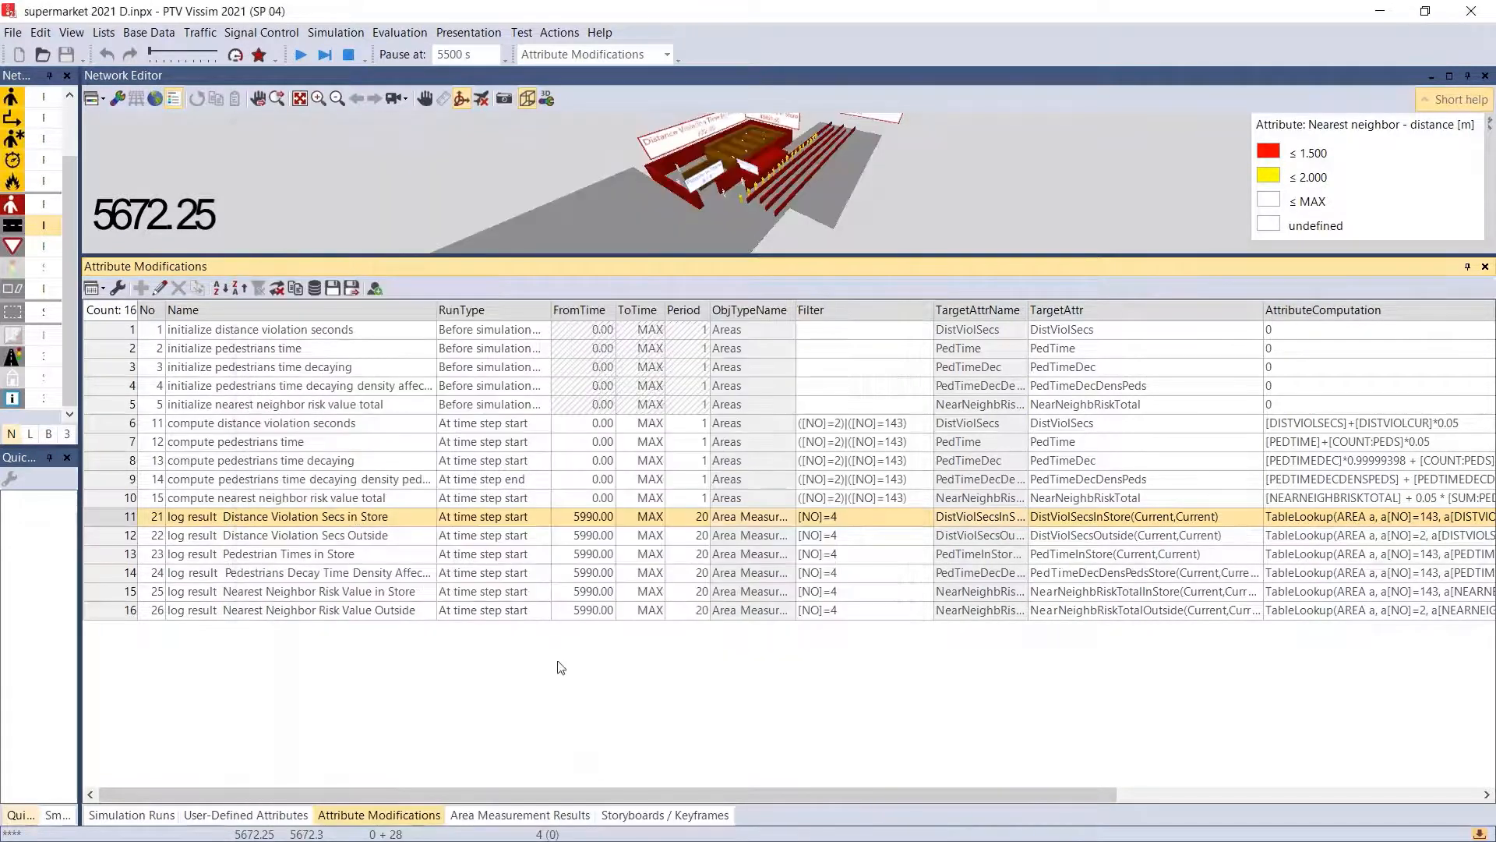
- Show the Area Measurement Results list and continue the simulation for a few seconds
{"action": "left_click", "coordinate": [393, 33]}
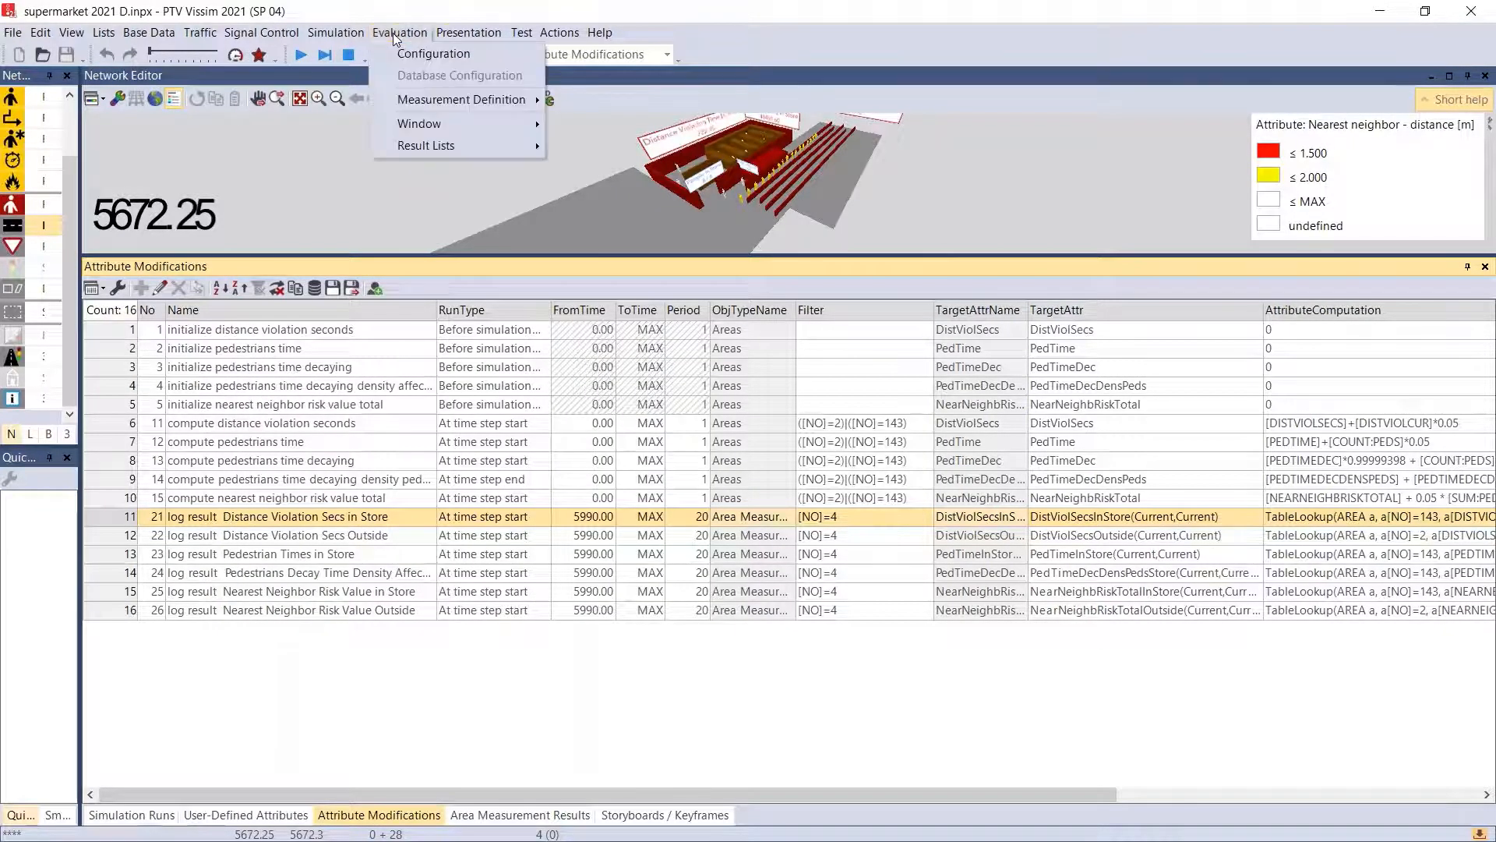
{"action": "mouse_move", "coordinate": [457, 146]}
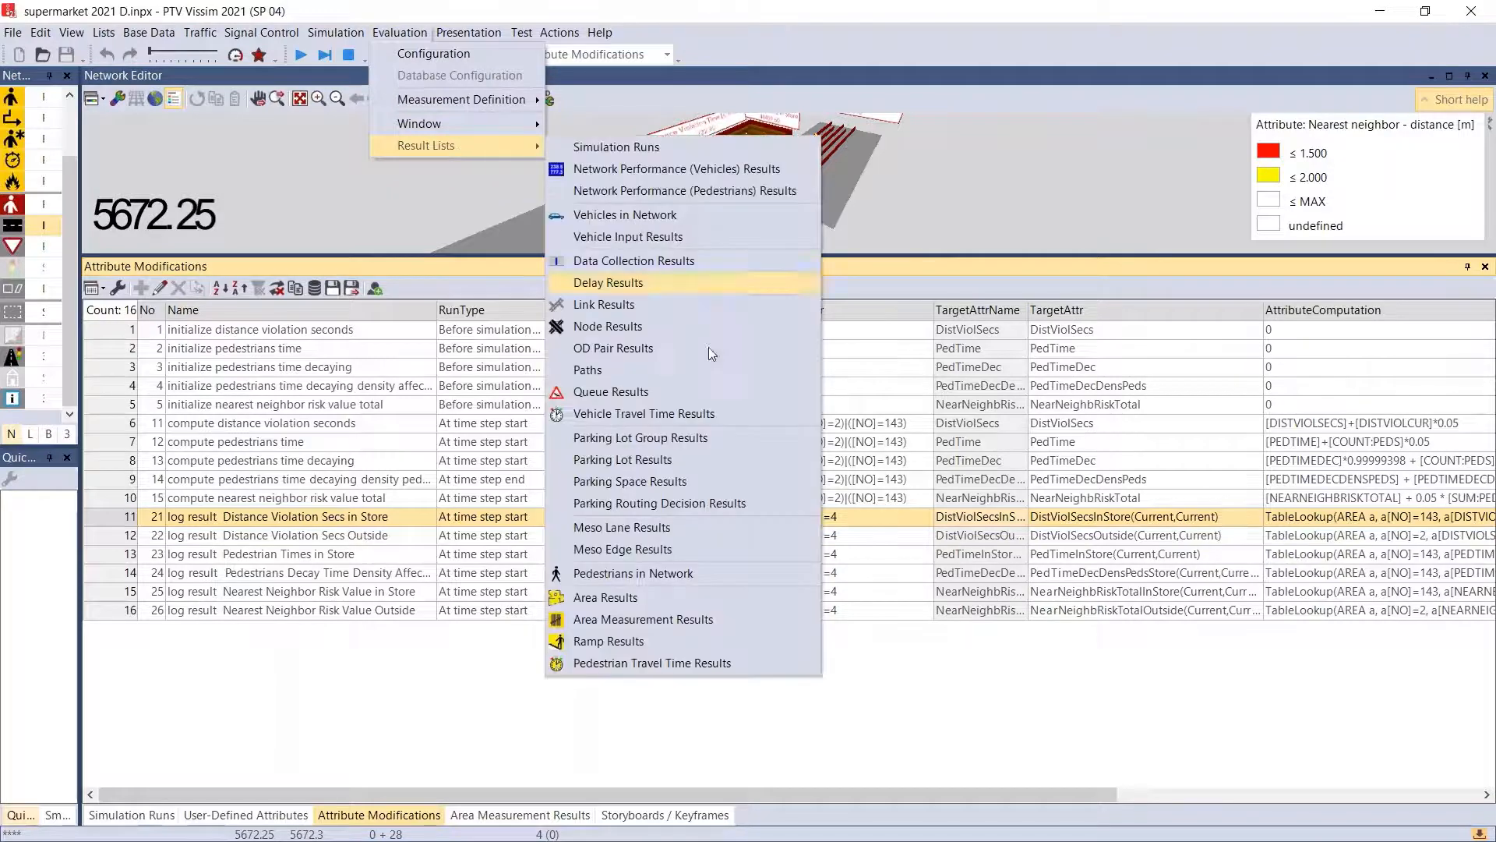
{"action": "left_click", "coordinate": [670, 621]}
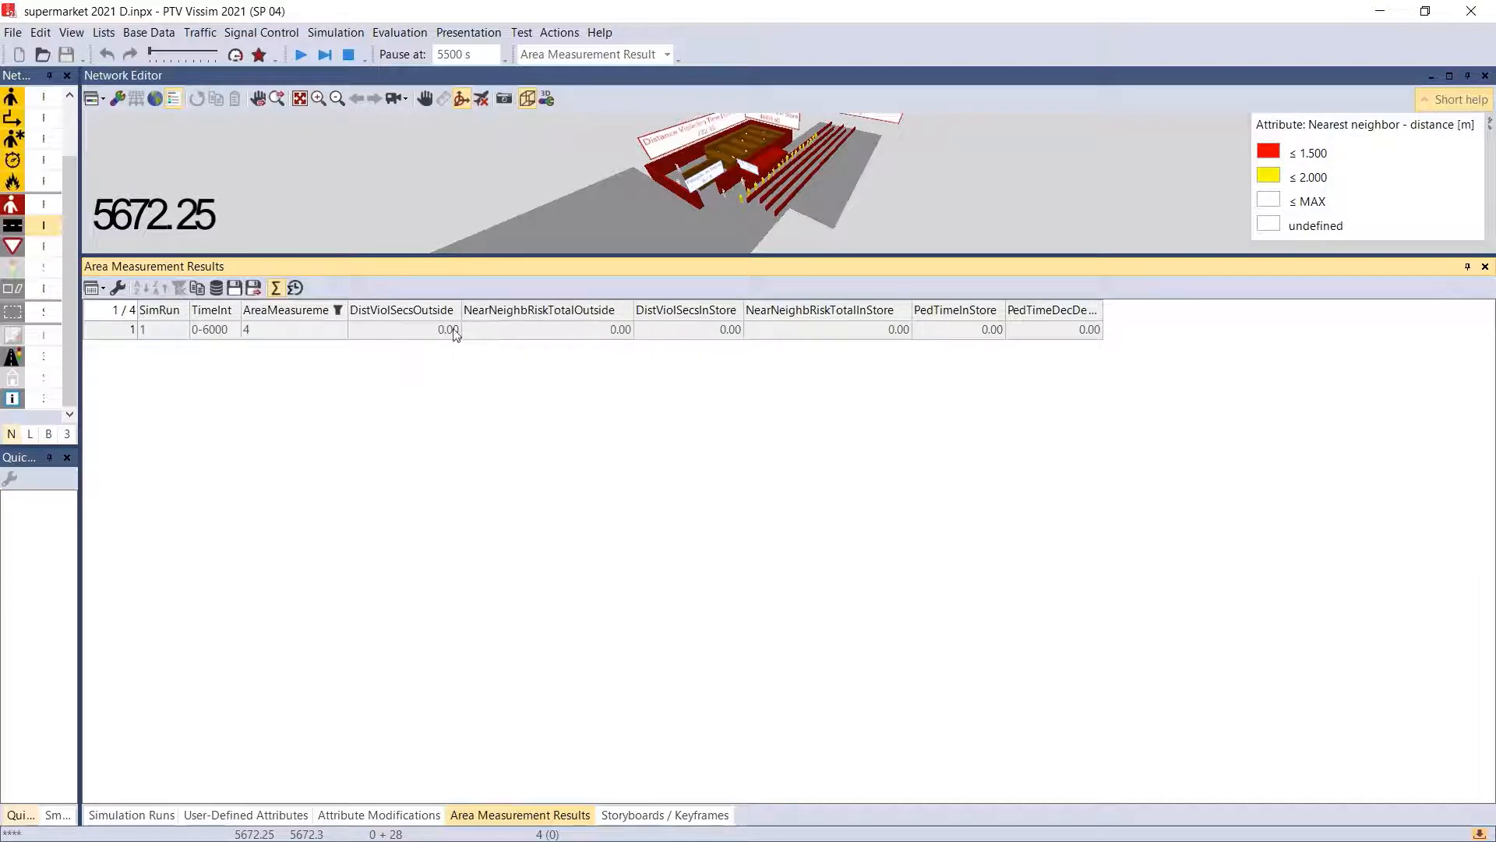
{"action": "left_click", "coordinate": [305, 59]}
- Open the Area Measurements definition list with its distance violation columns in view
{"action": "left_click", "coordinate": [400, 32]}
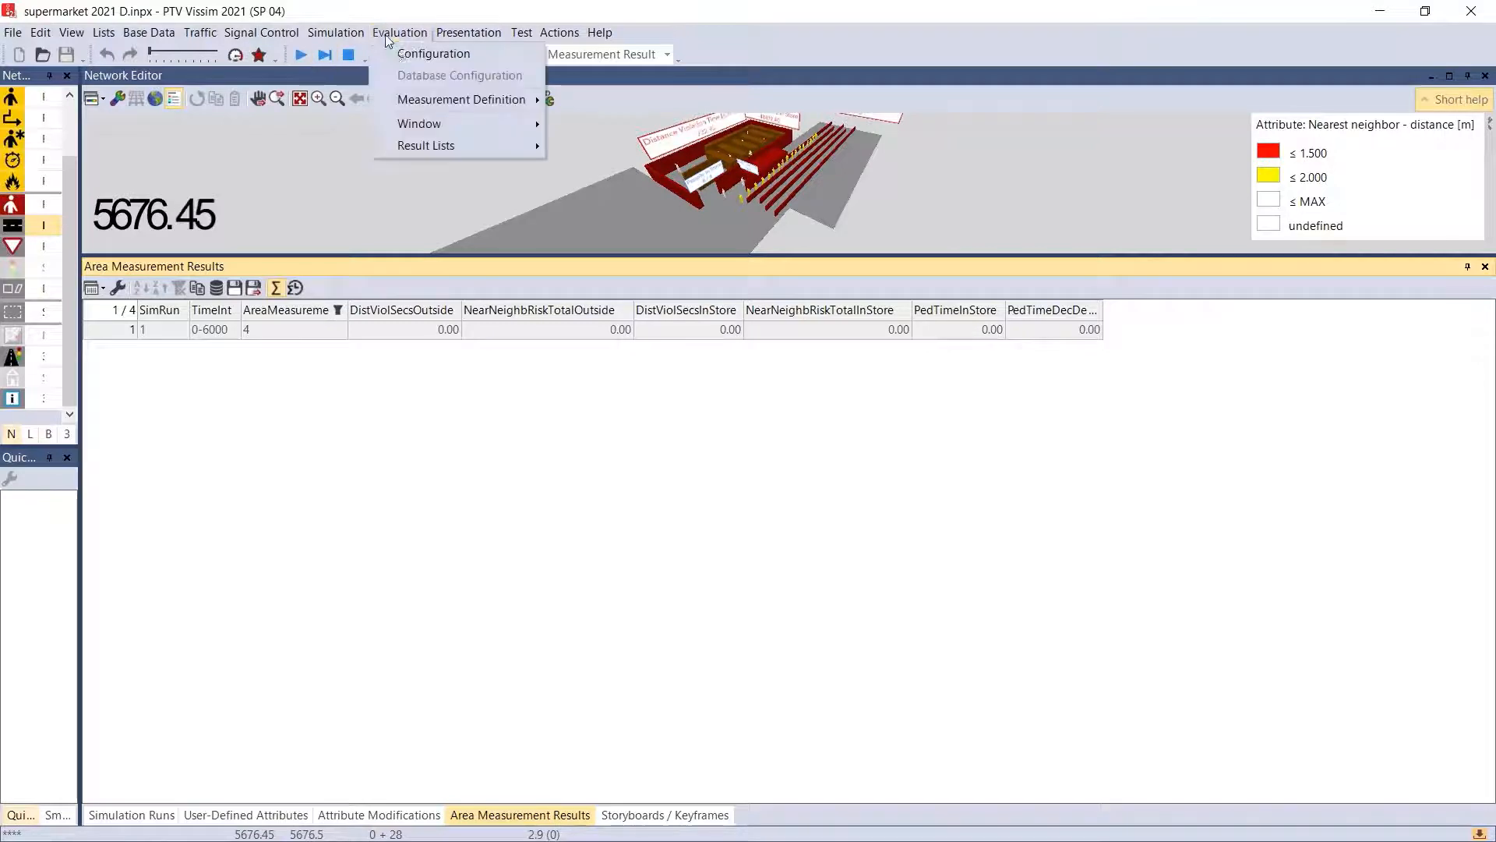
{"action": "mouse_move", "coordinate": [489, 99]}
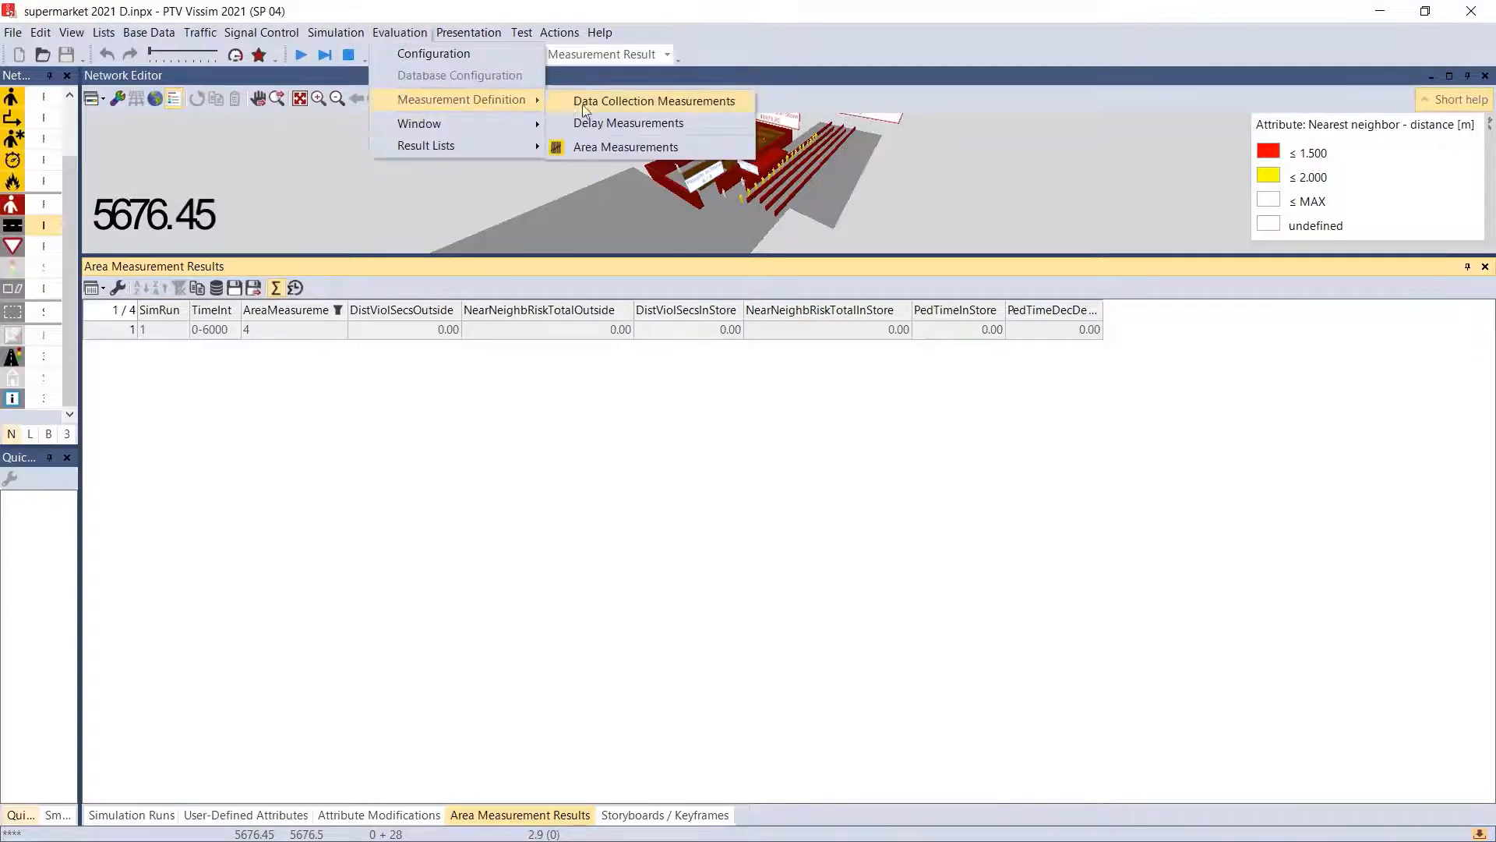
{"action": "left_click", "coordinate": [629, 147]}
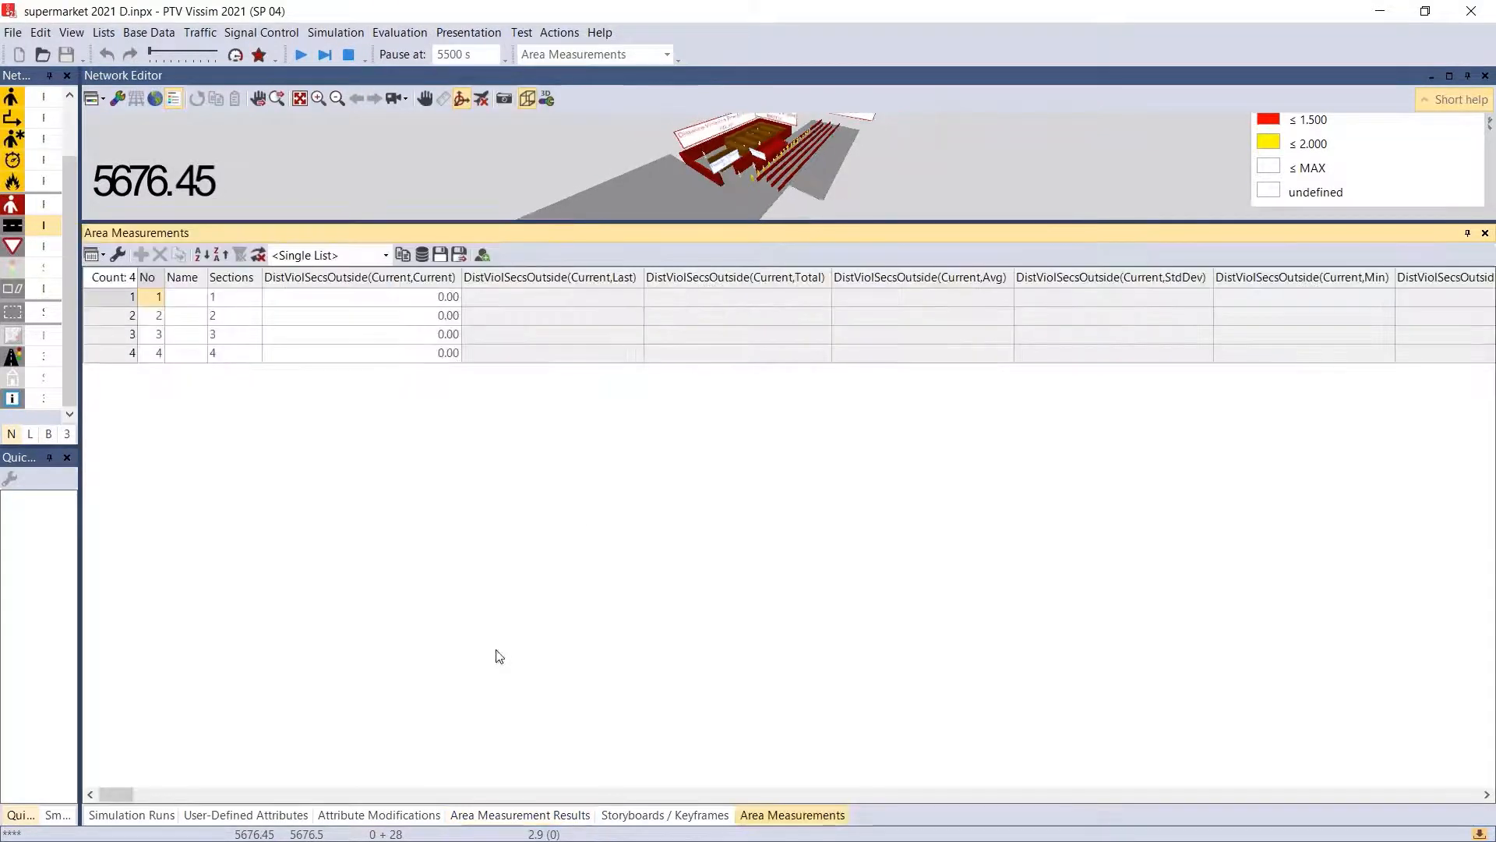
{"action": "left_click_drag", "start_coordinate": [128, 796], "coordinate": [22, 819]}
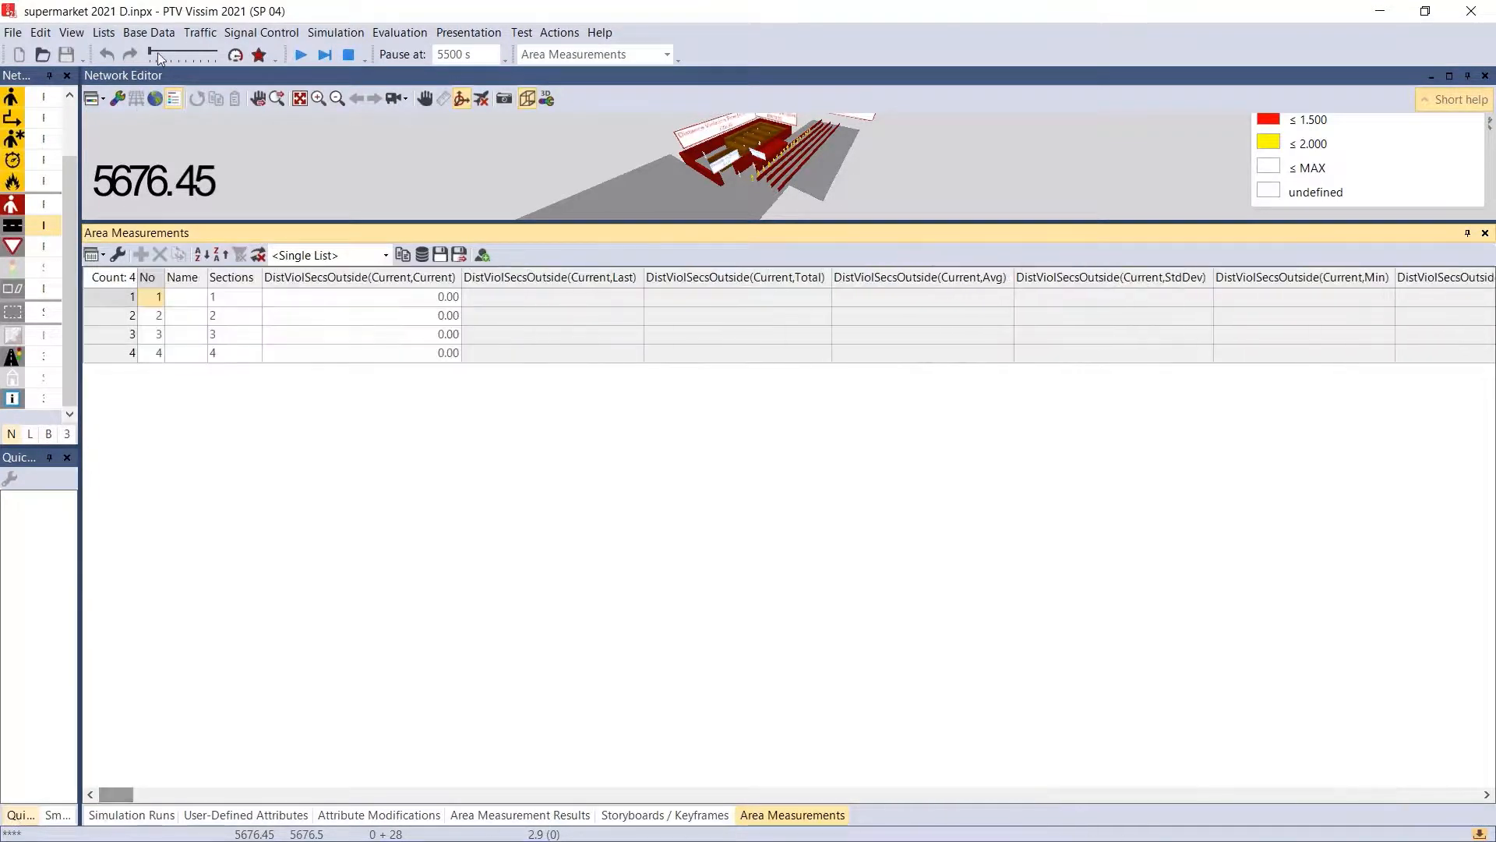
- Continue the simulation to its end in Quick Mode and enlarge the network view above the Area Measurements list
{"action": "left_click", "coordinate": [303, 61]}
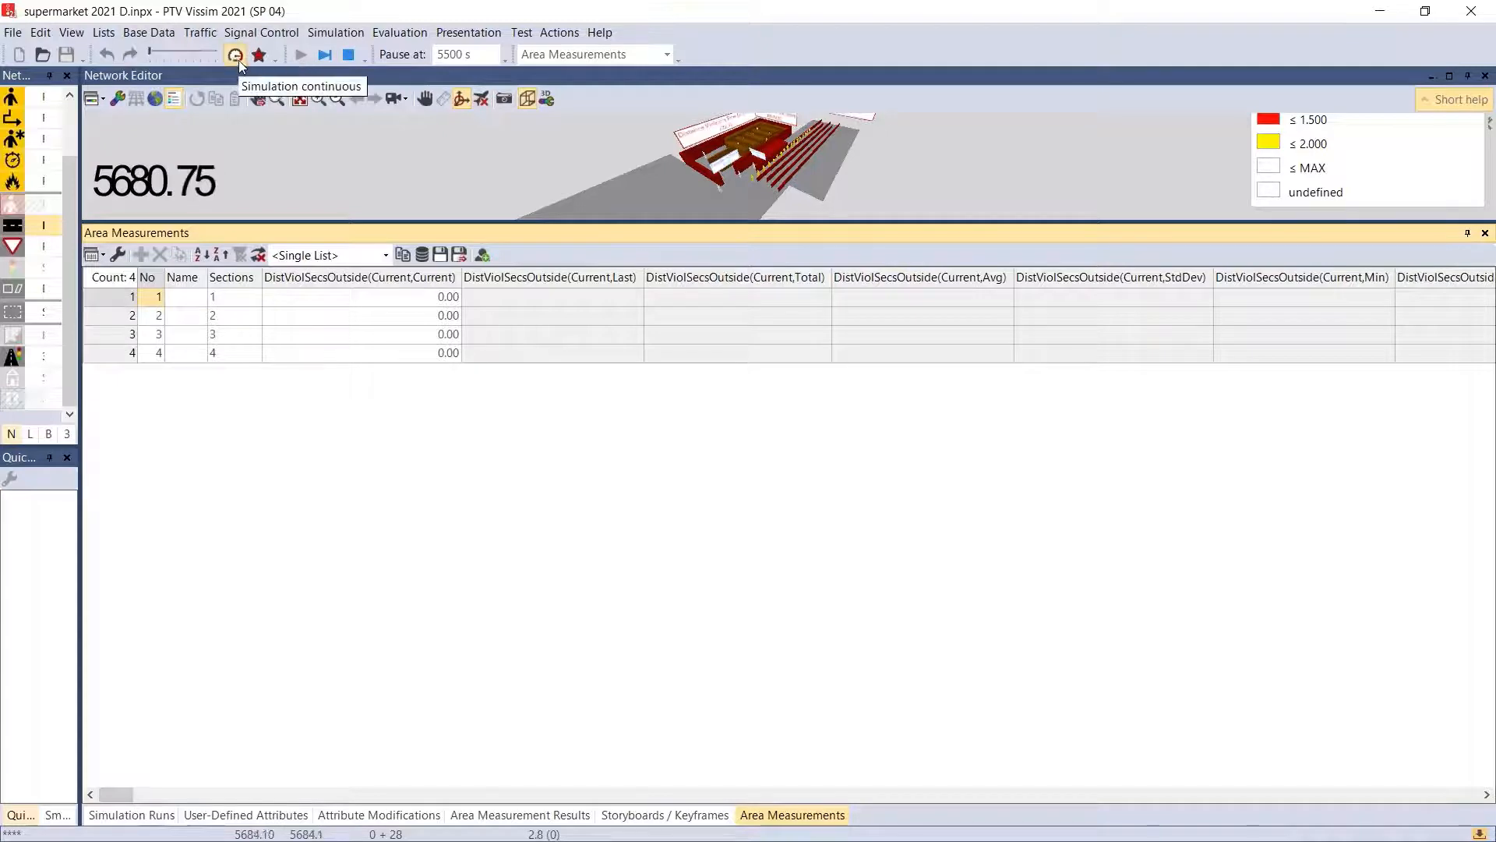
{"action": "left_click", "coordinate": [236, 57]}
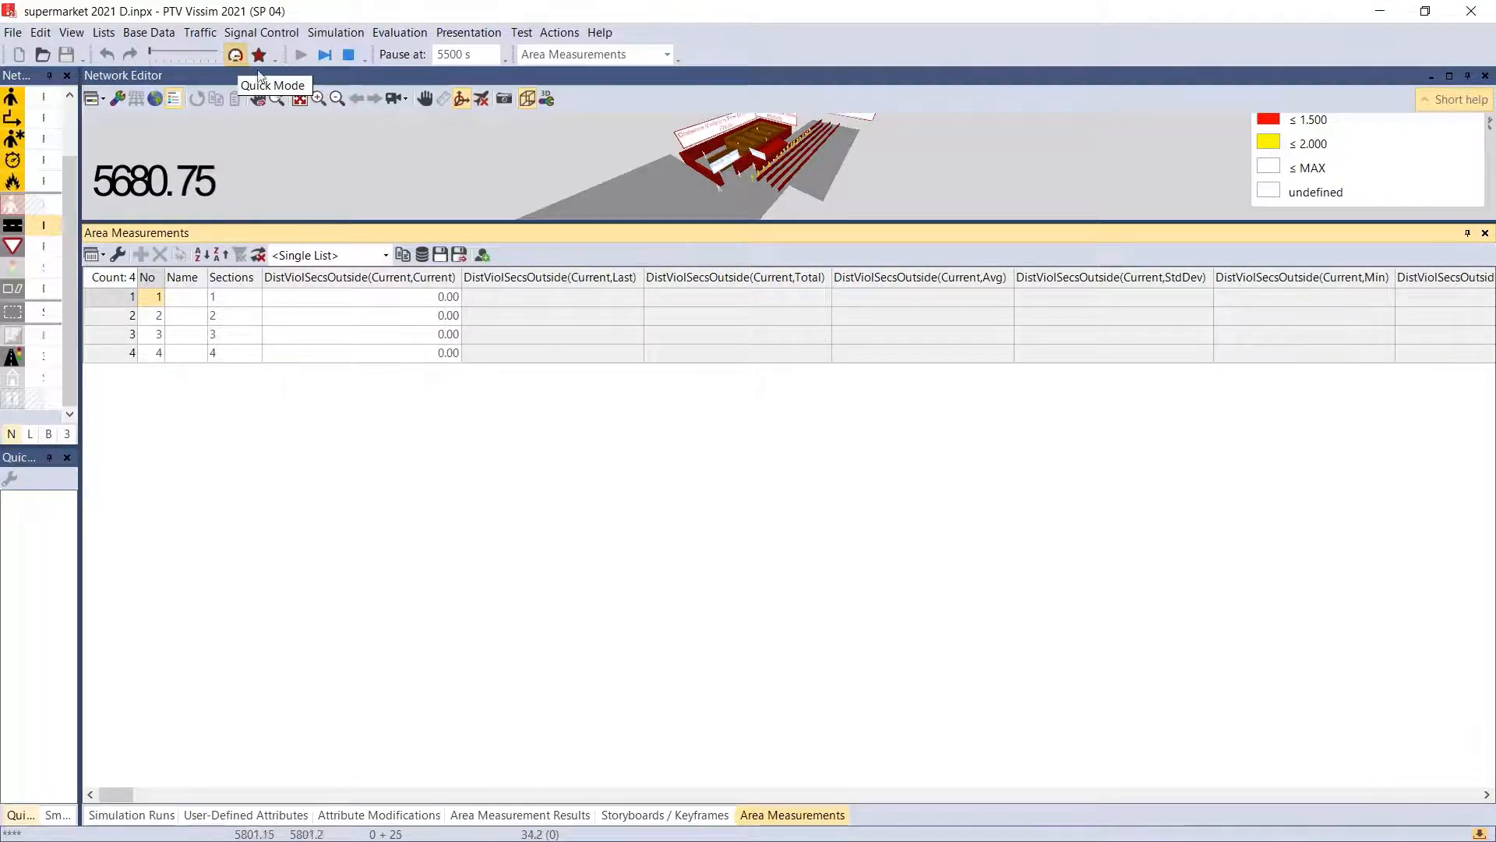
{"action": "left_click_drag", "start_coordinate": [435, 224], "coordinate": [460, 573]}
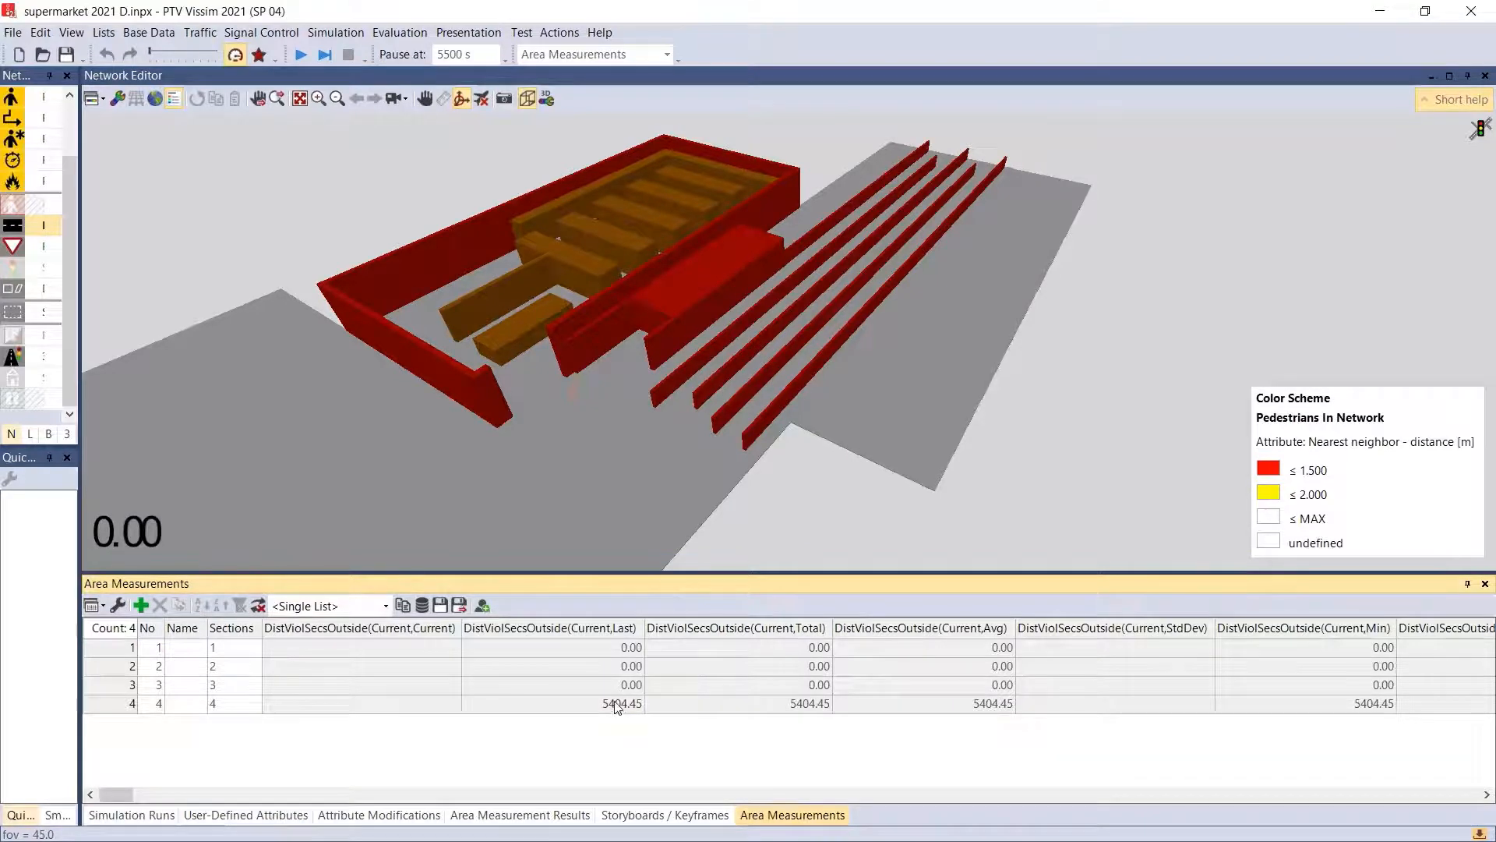
- Examine area measurement 4's distance violation seconds outside (last and total) and in store (minimum for simulation run 1)
{"action": "left_click", "coordinate": [617, 705]}
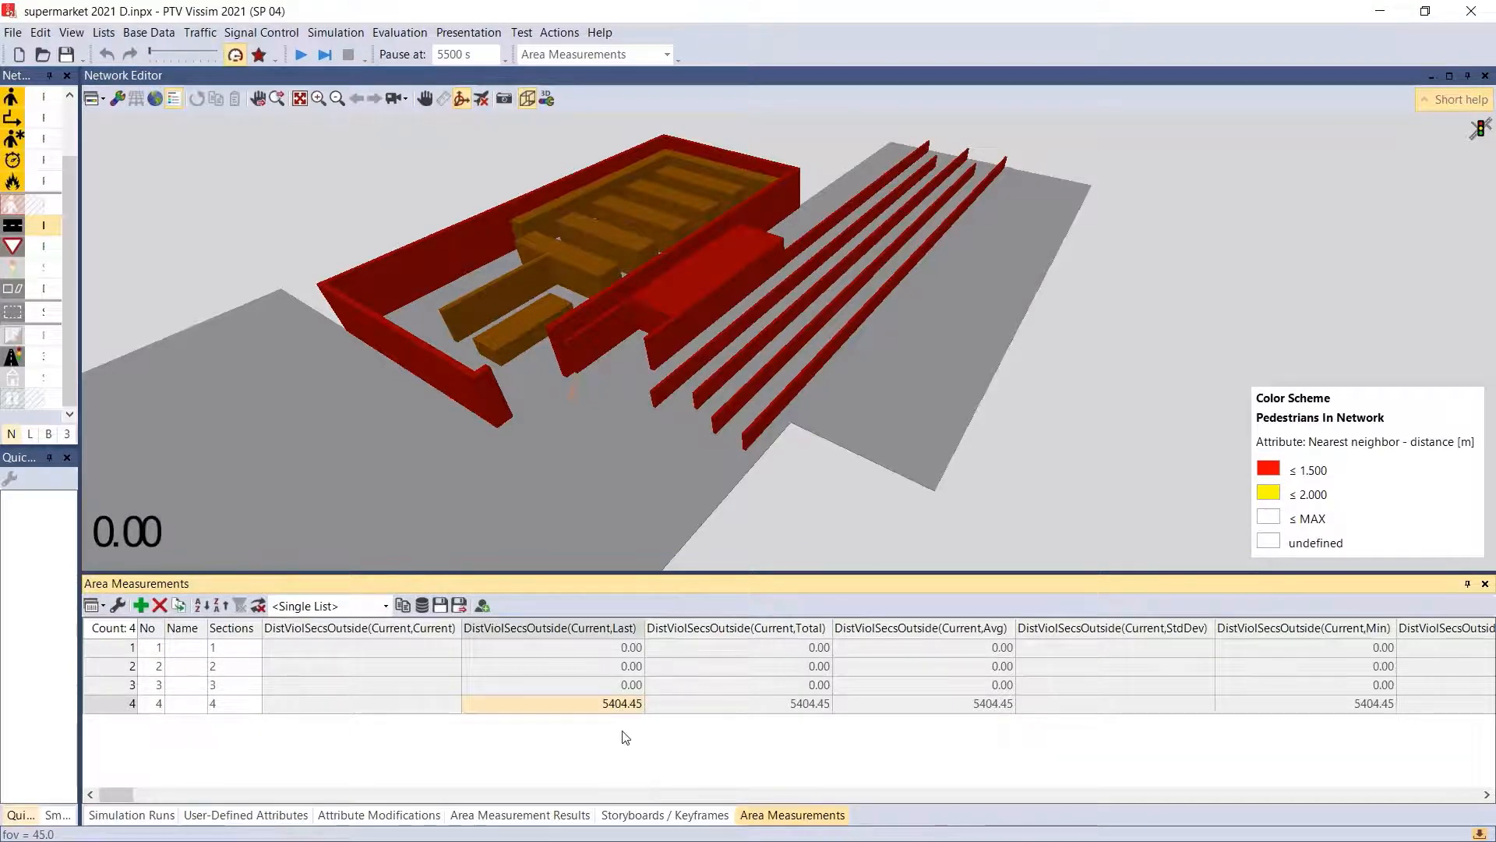
{"action": "left_click", "coordinate": [749, 706]}
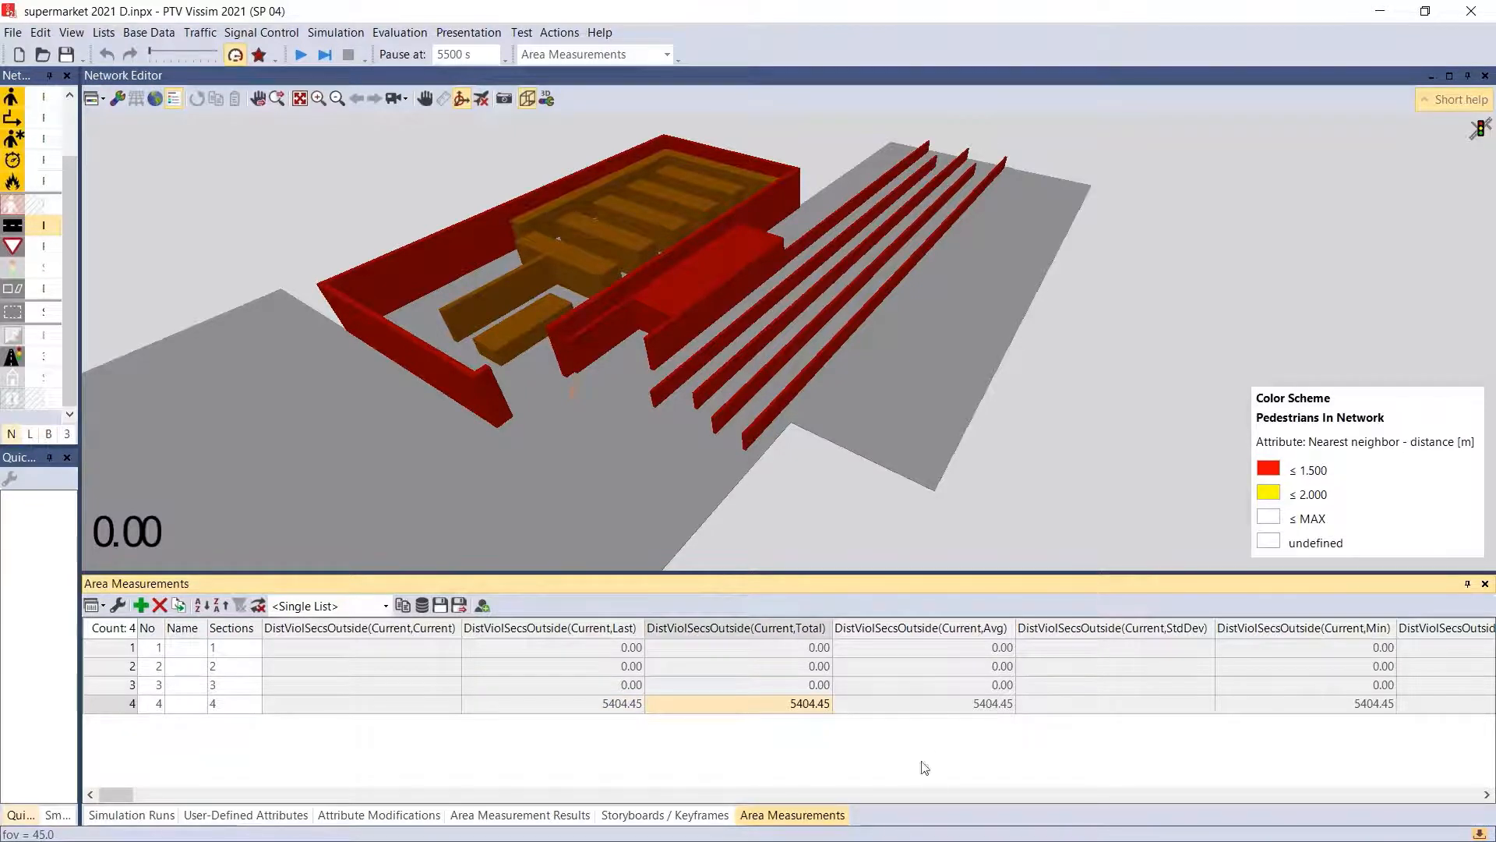
{"action": "left_click_drag", "start_coordinate": [119, 794], "coordinate": [510, 825]}
{"action": "left_click", "coordinate": [1007, 706]}
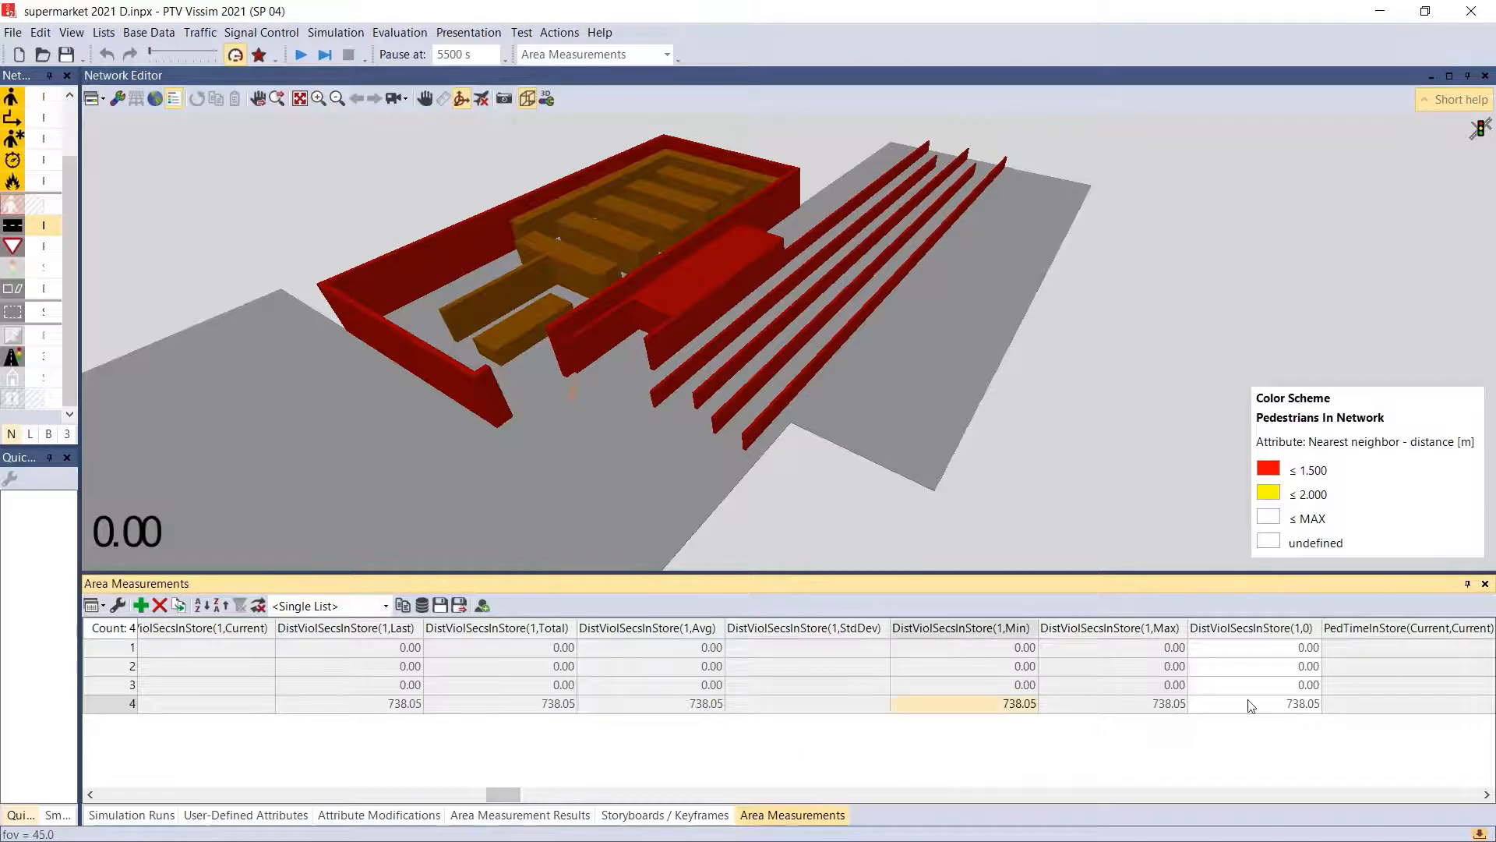
- Show the User-Defined Attributes list and enlarge it until all its attribute rows fit
{"action": "left_click", "coordinate": [525, 468]}
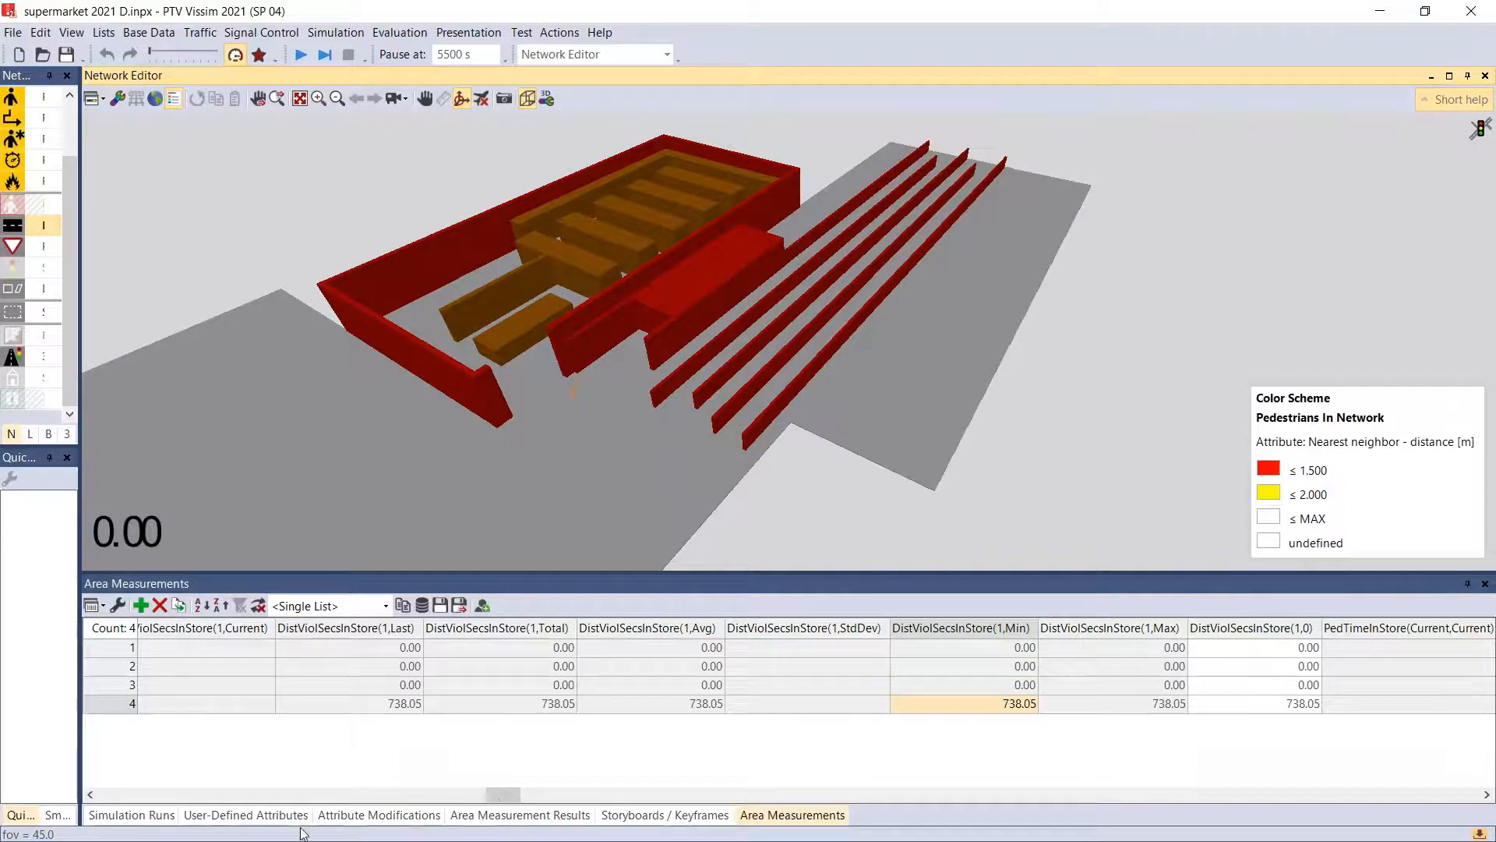
{"action": "left_click", "coordinate": [246, 815]}
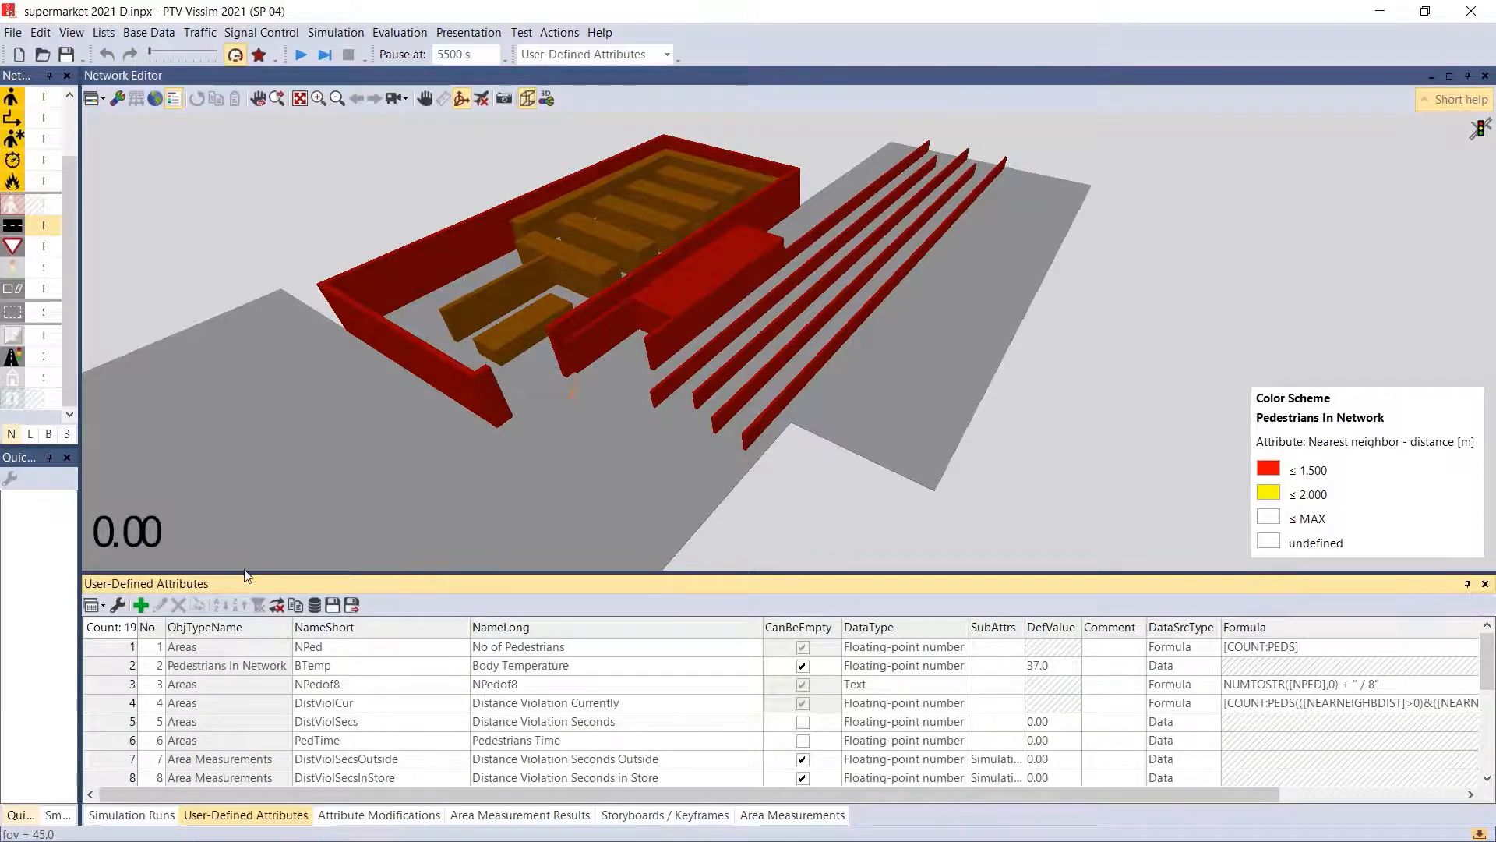
{"action": "left_click_drag", "start_coordinate": [246, 575], "coordinate": [245, 312]}
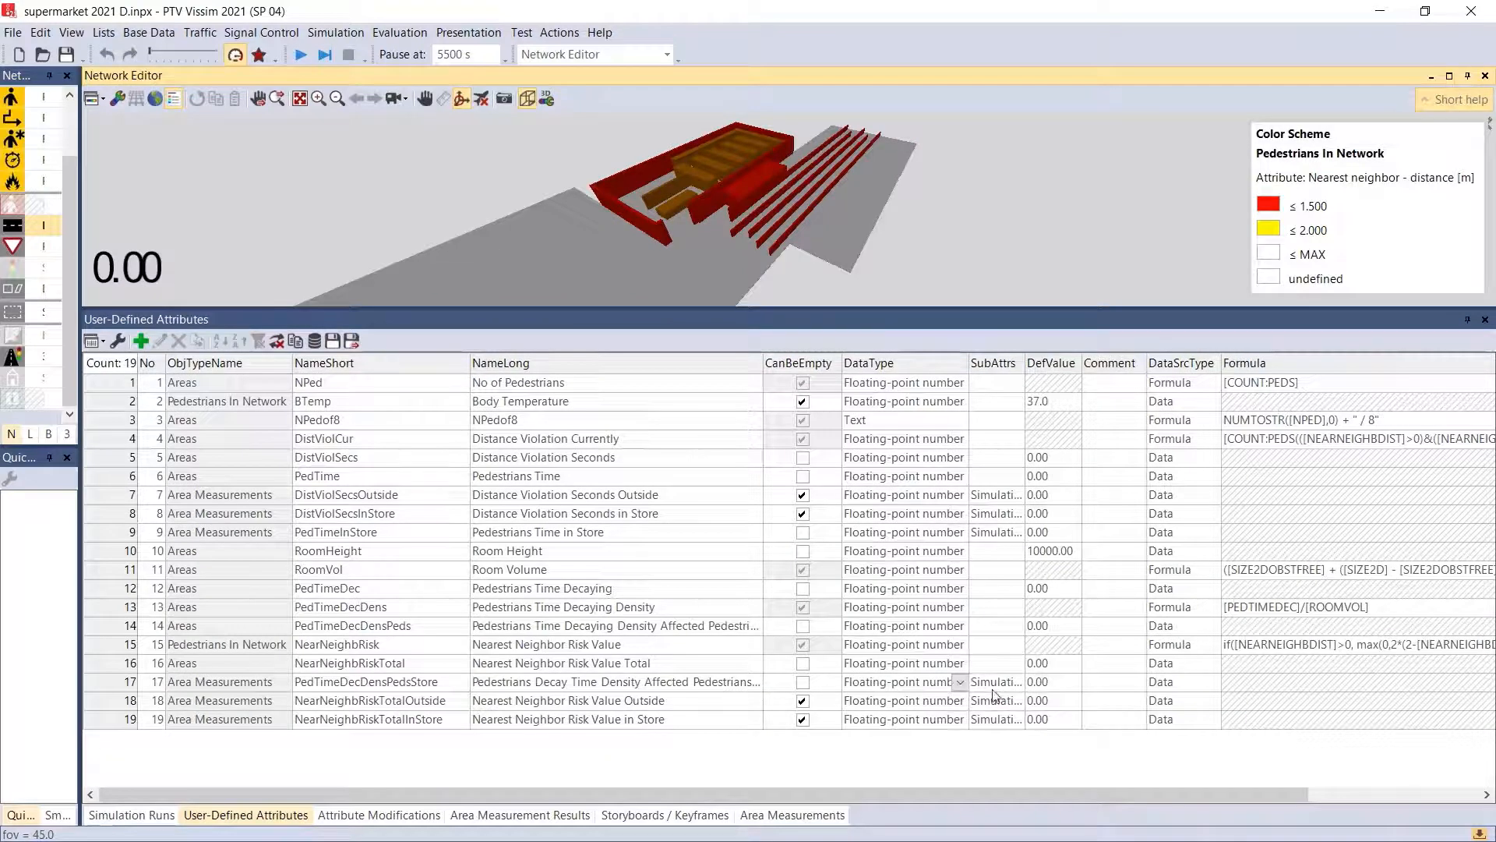